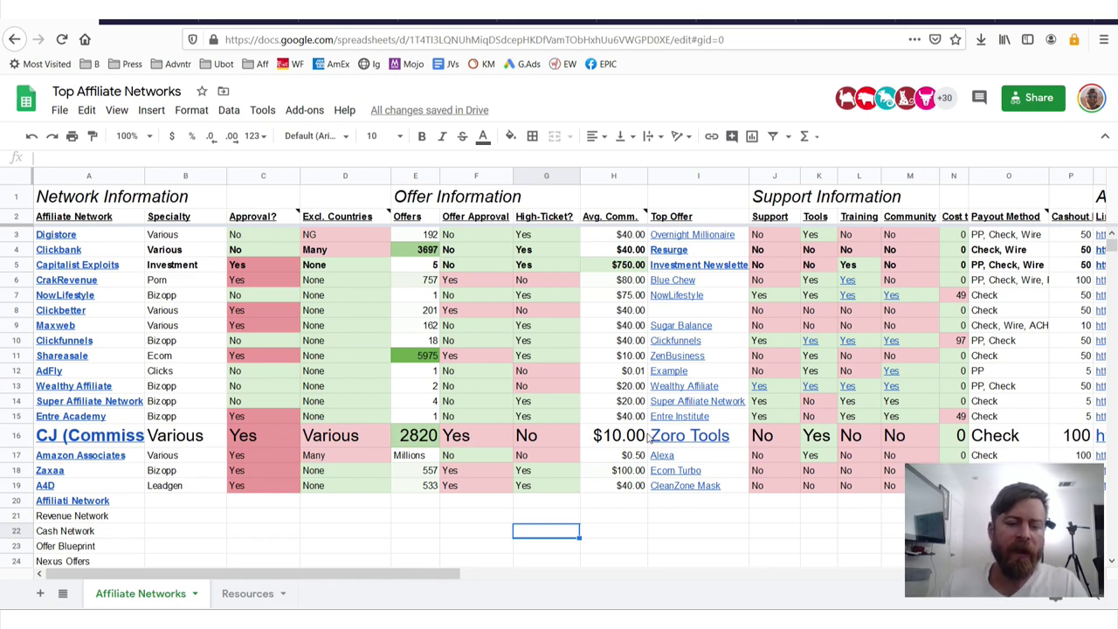
Underline the CJ row in the sheet and outline the networks web address in the Notepad window, clearing the markings.
mouse_move(103, 416)
mouse_down()
mouse_move(48, 414)
mouse_move(9, 430)
mouse_move(52, 456)
mouse_move(655, 472)
mouse_move(917, 461)
mouse_up()
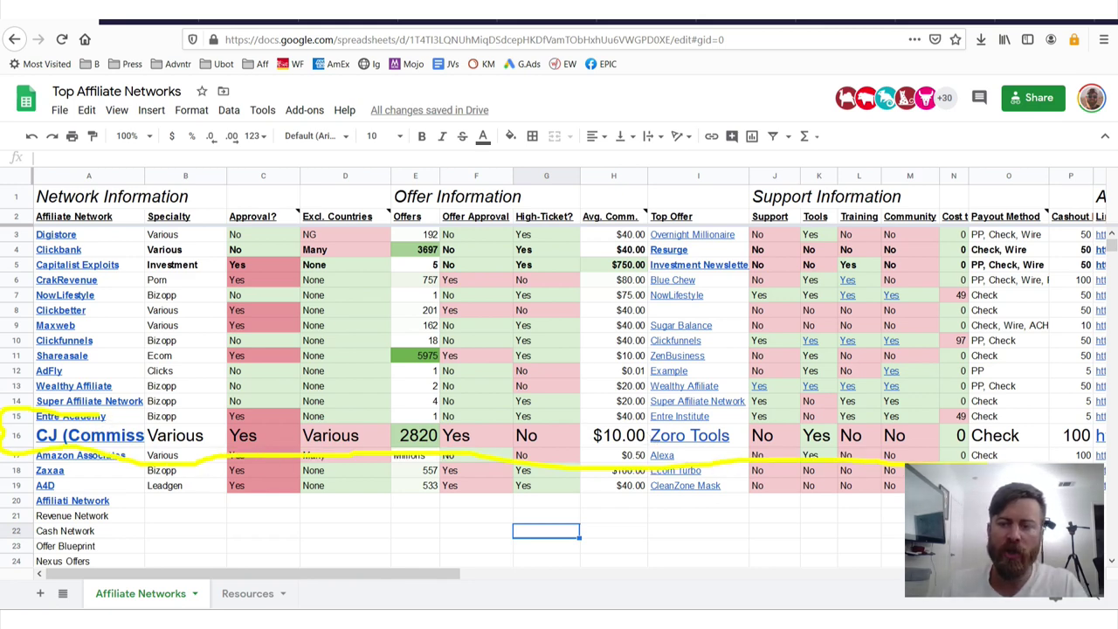
key(alt+Tab)
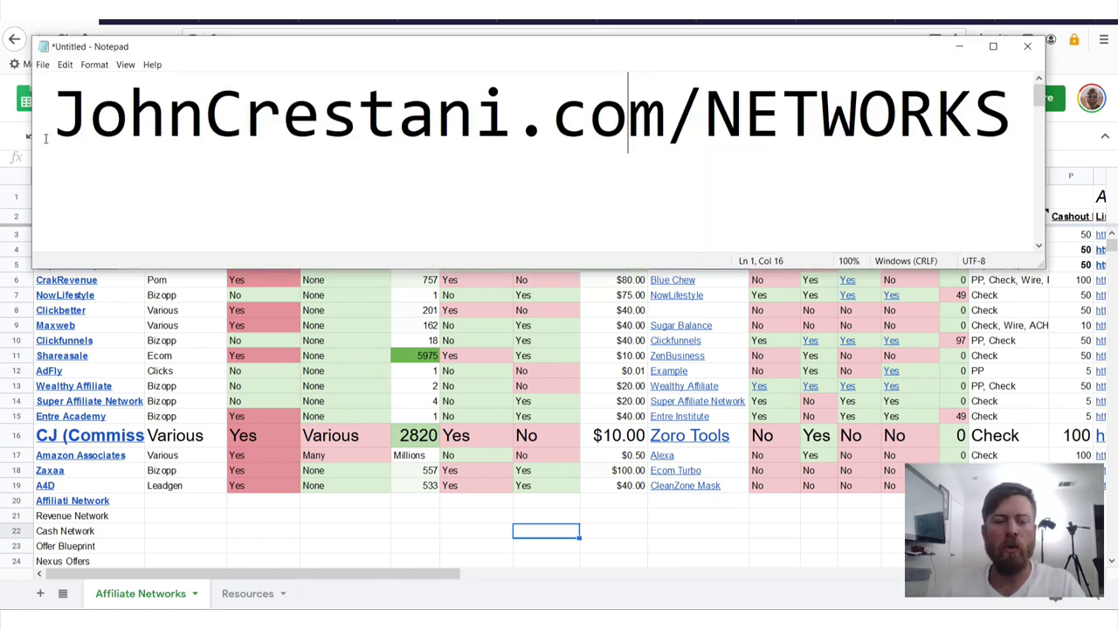
mouse_move(54, 156)
mouse_down()
mouse_move(791, 175)
mouse_move(999, 145)
mouse_move(1023, 75)
mouse_move(123, 48)
mouse_up()
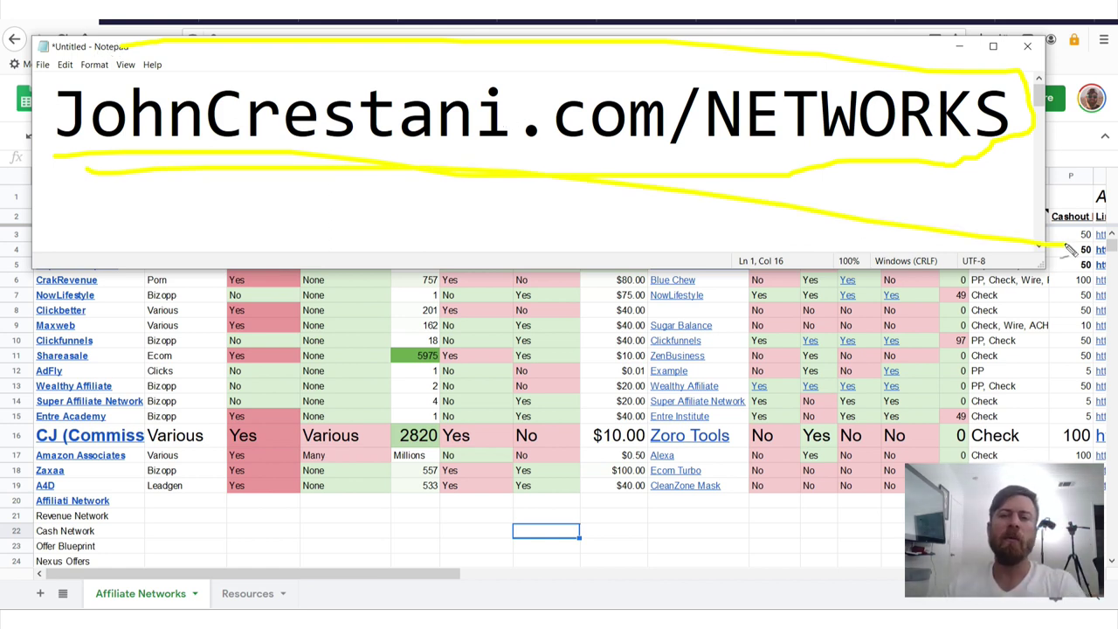
key(e)
key(Escape)
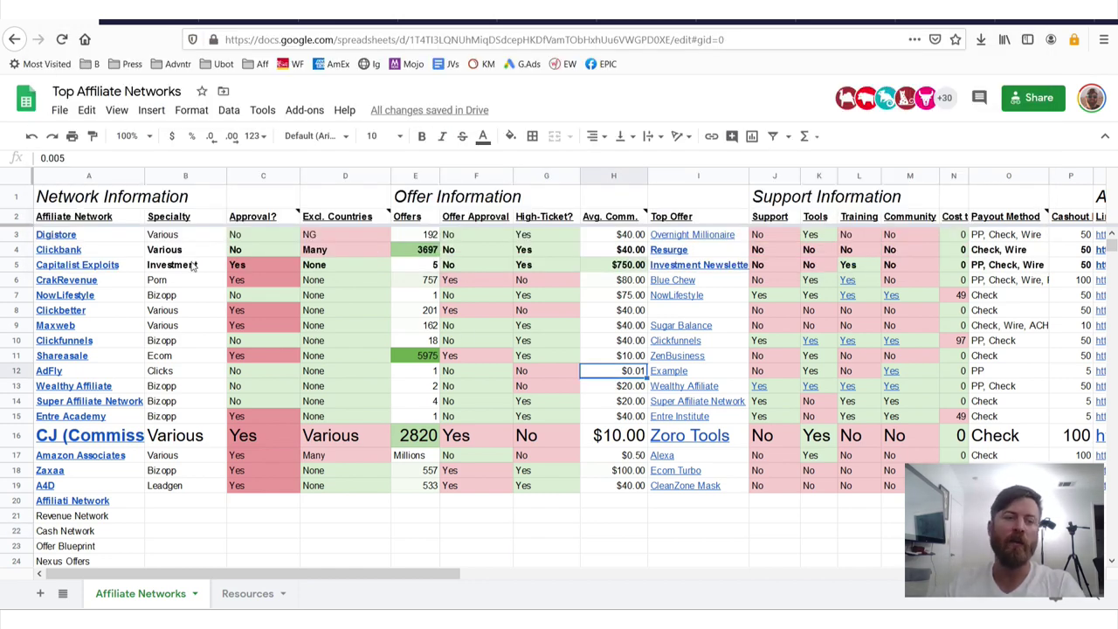
Outline the Network Information columns and the neighbouring offer data with on-screen markings, erasing each set.
mouse_move(151, 216)
mouse_down()
mouse_move(21, 191)
mouse_move(4, 327)
mouse_move(157, 529)
mouse_move(3, 189)
mouse_up()
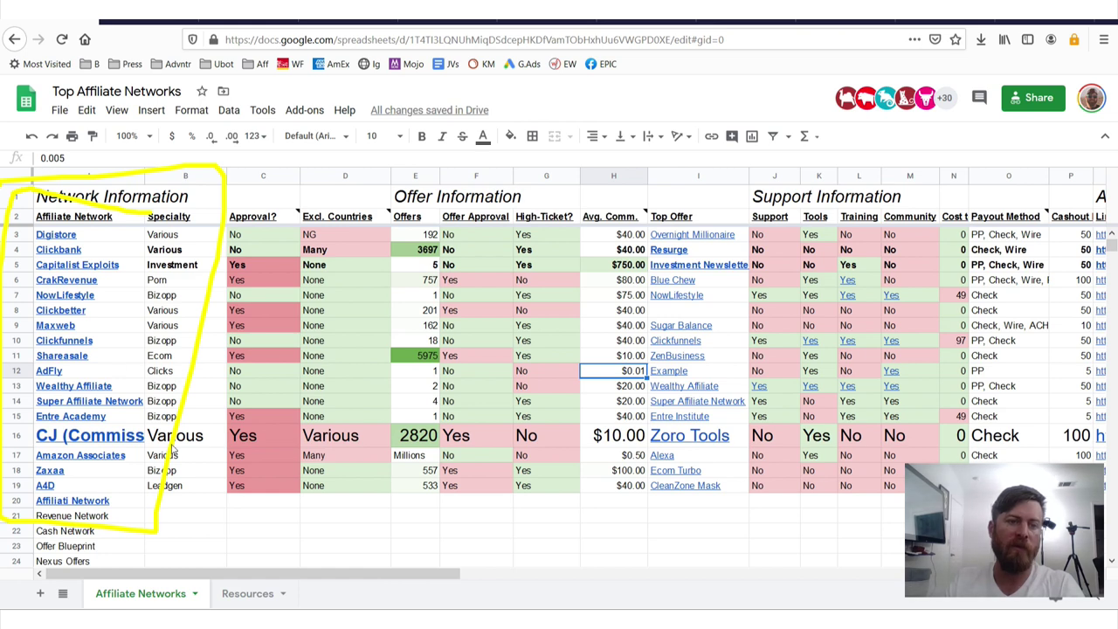
drag(400, 328, 125, 270)
key(e)
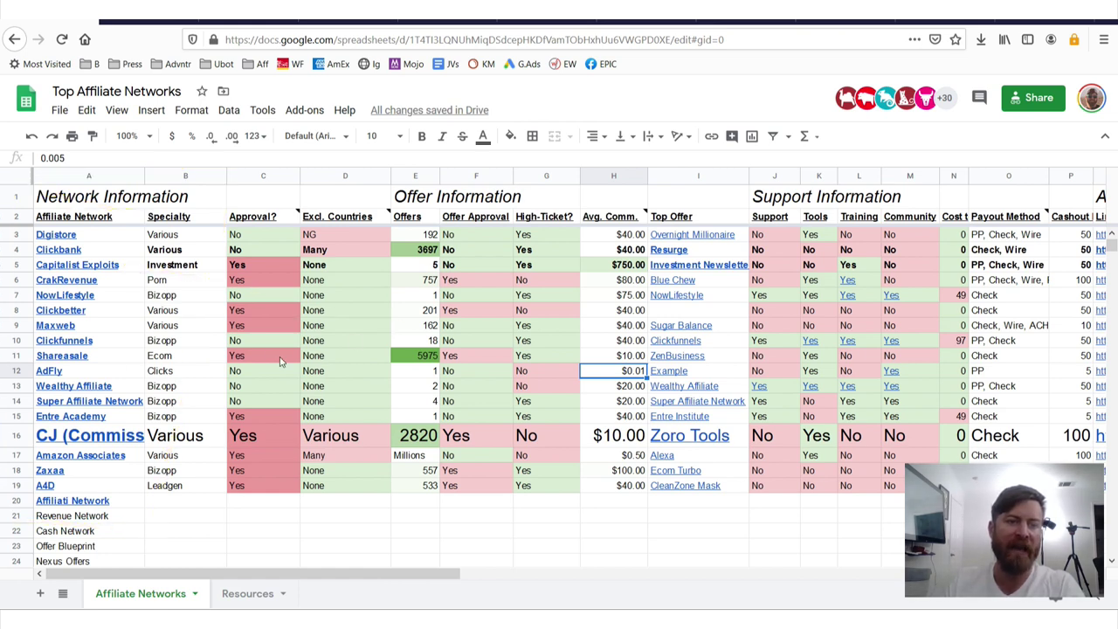
mouse_move(414, 428)
mouse_down()
mouse_move(157, 430)
mouse_move(127, 448)
mouse_up()
key(e)
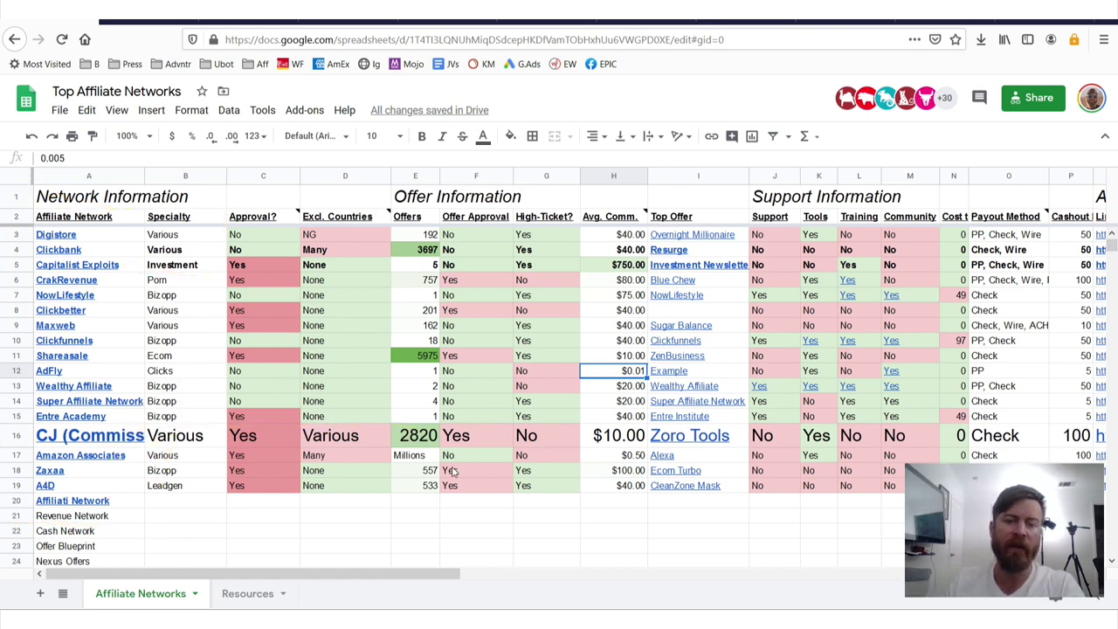
Bring the Application Information section into view and outline its Link to Join column, clearing the markings.
drag(365, 582, 698, 581)
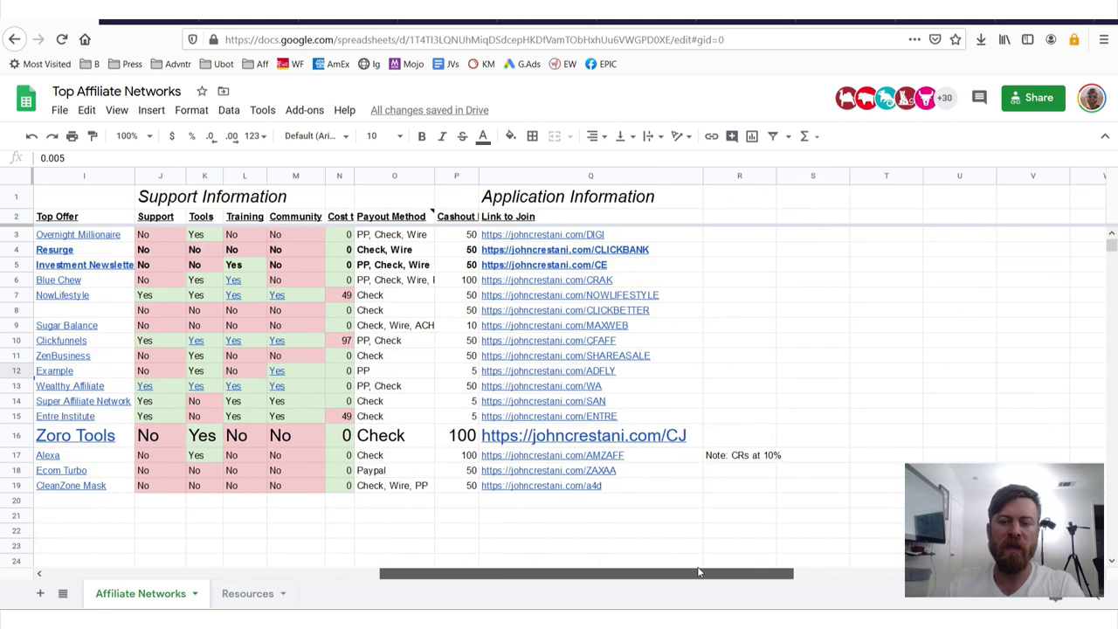
mouse_move(468, 178)
mouse_down()
mouse_move(688, 170)
mouse_move(436, 514)
mouse_move(462, 149)
mouse_up()
mouse_move(991, 325)
mouse_down()
mouse_move(738, 332)
mouse_move(744, 302)
mouse_move(730, 359)
mouse_move(749, 324)
mouse_up()
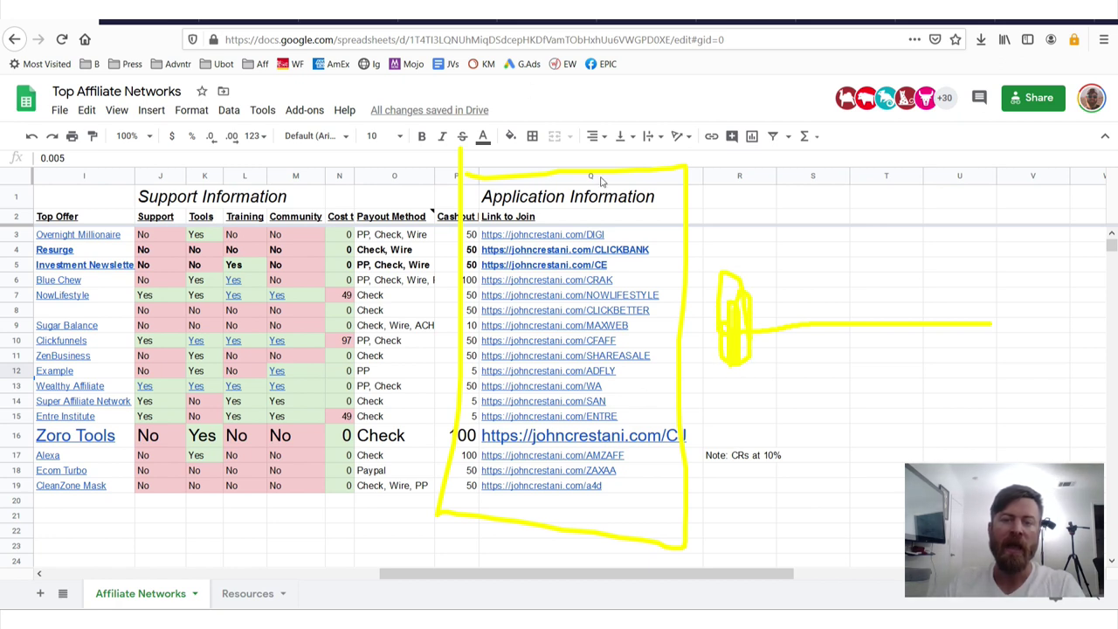
mouse_move(656, 203)
mouse_down()
mouse_move(679, 567)
mouse_move(537, 518)
mouse_up()
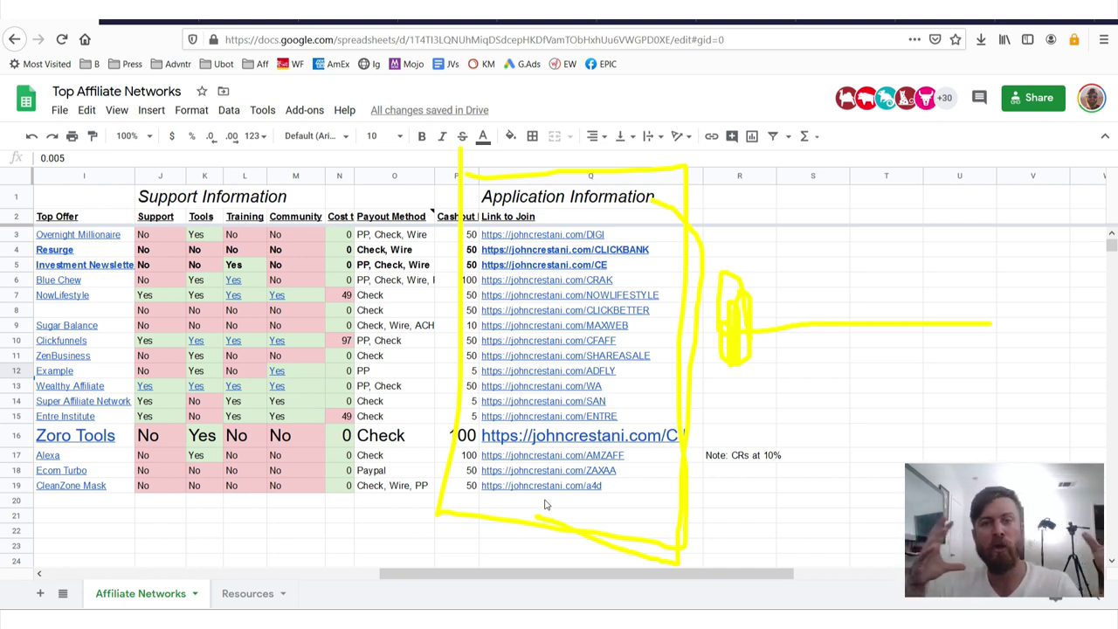
click(834, 373)
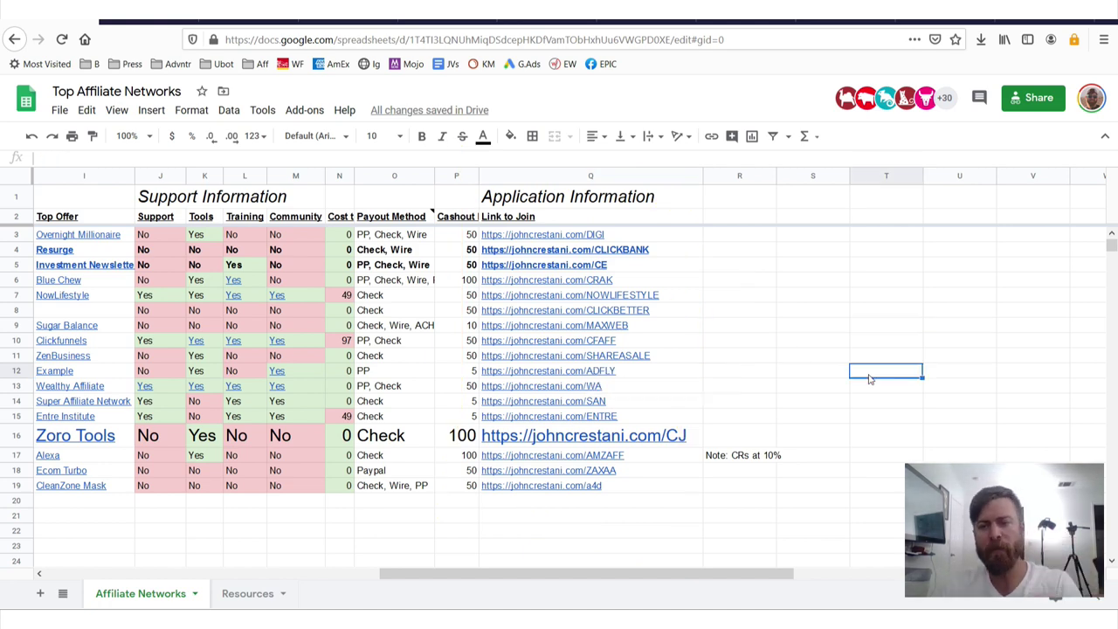
Return to the Affiliate Network column and review the CJ row's approval requirement and excluded countries.
key(Left)
key(Left)
key(Left)
key(Left)
key(Left)
key(Left)
key(Left)
key(Left)
key(Left)
key(Left)
key(Left)
key(Left)
key(Left)
key(Left)
key(Left)
key(Left)
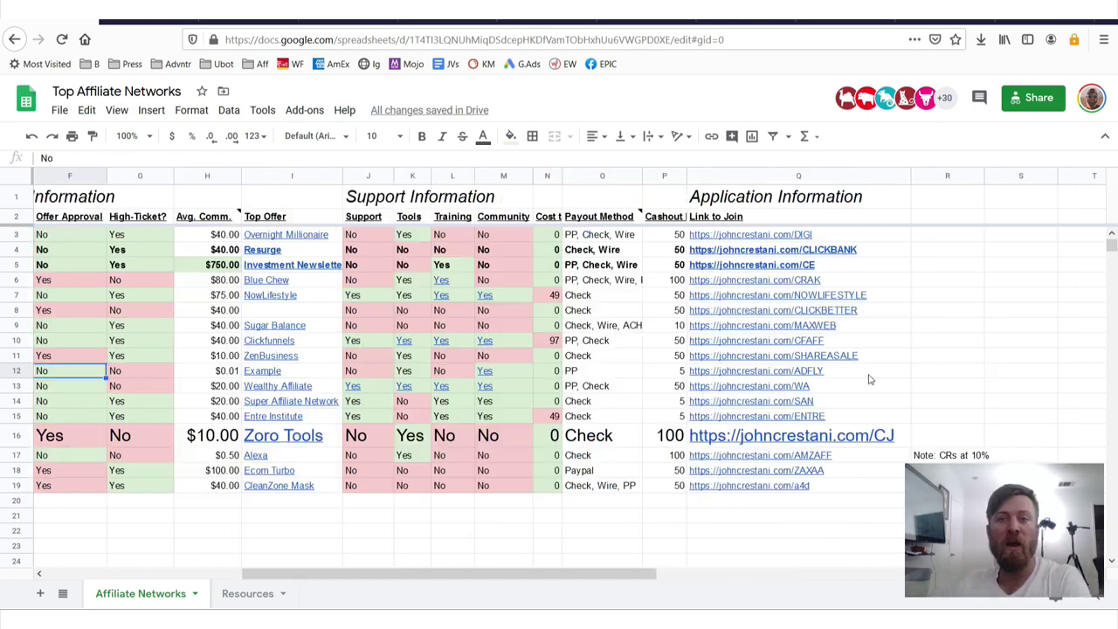
key(Left)
key(Left)
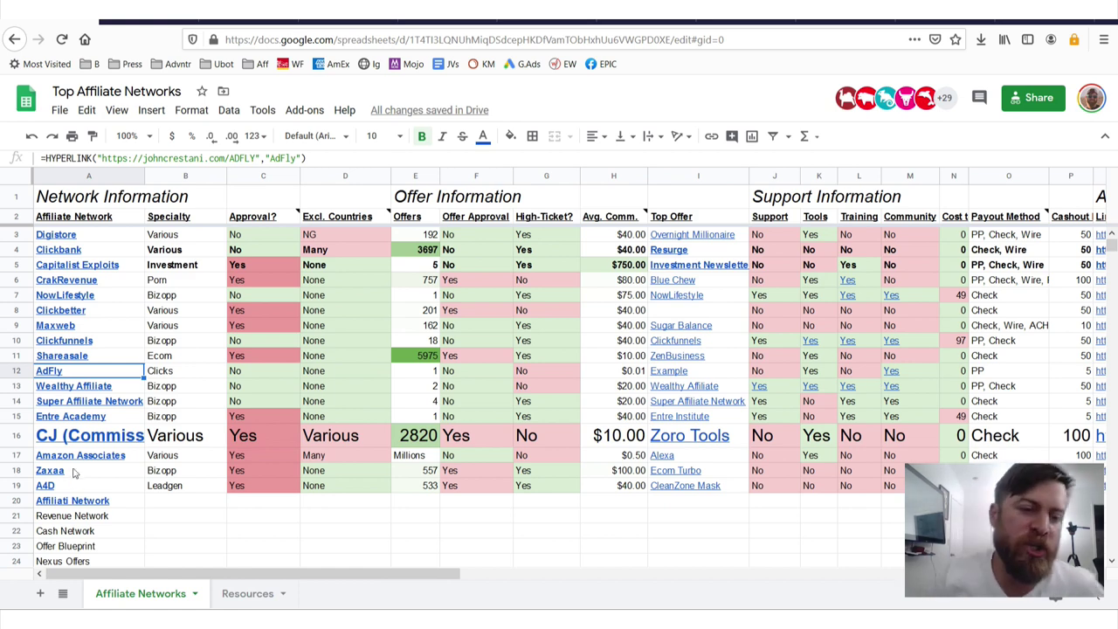
click(130, 442)
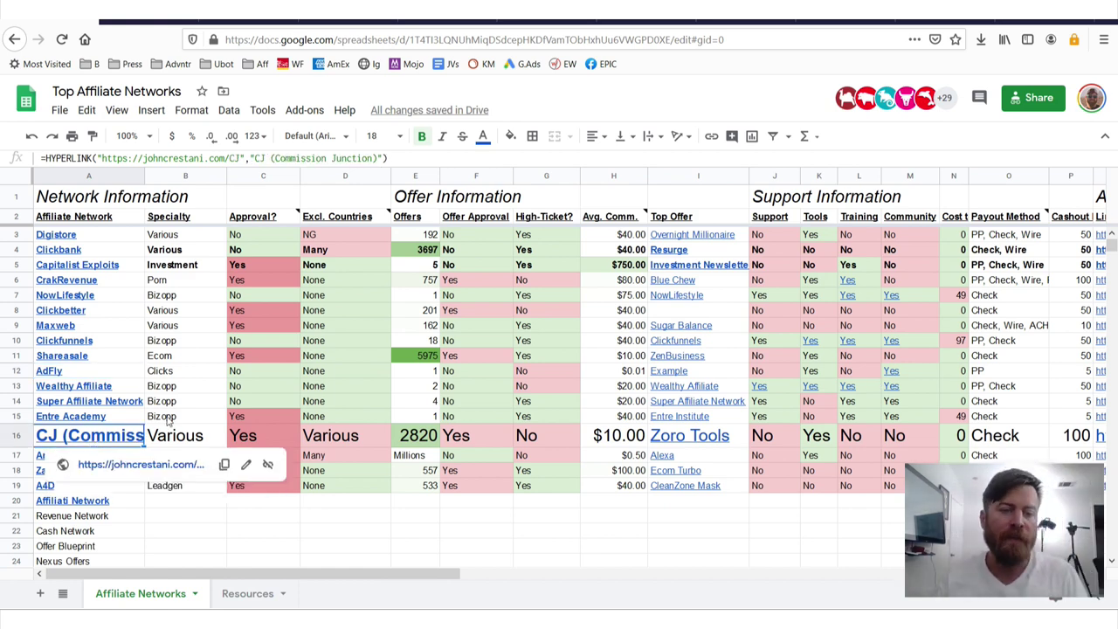
key(Right)
key(Right)
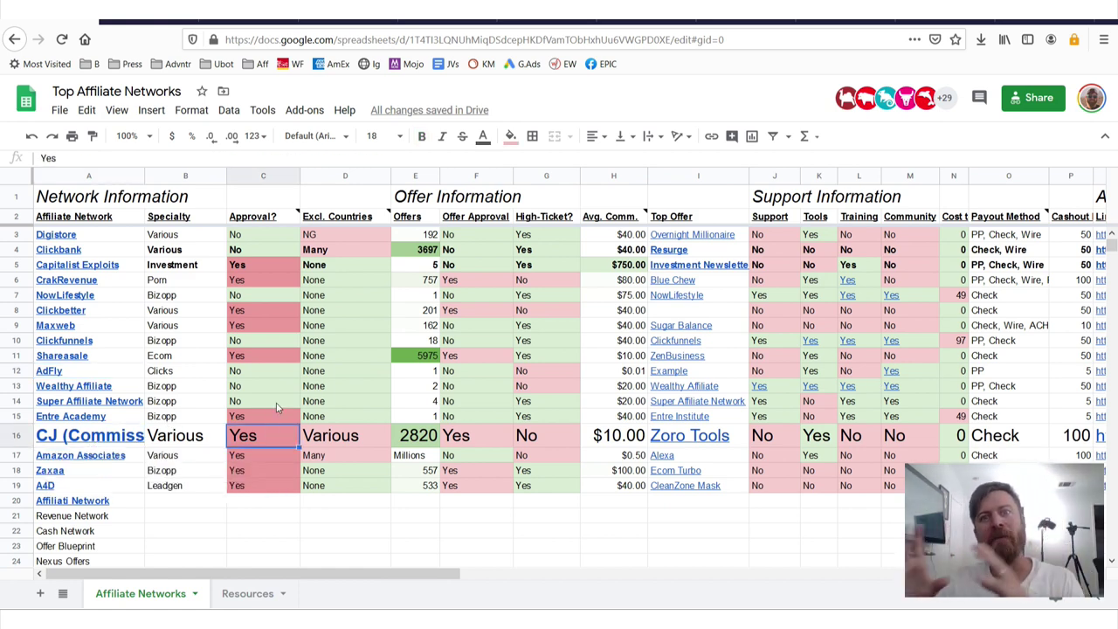
key(Right)
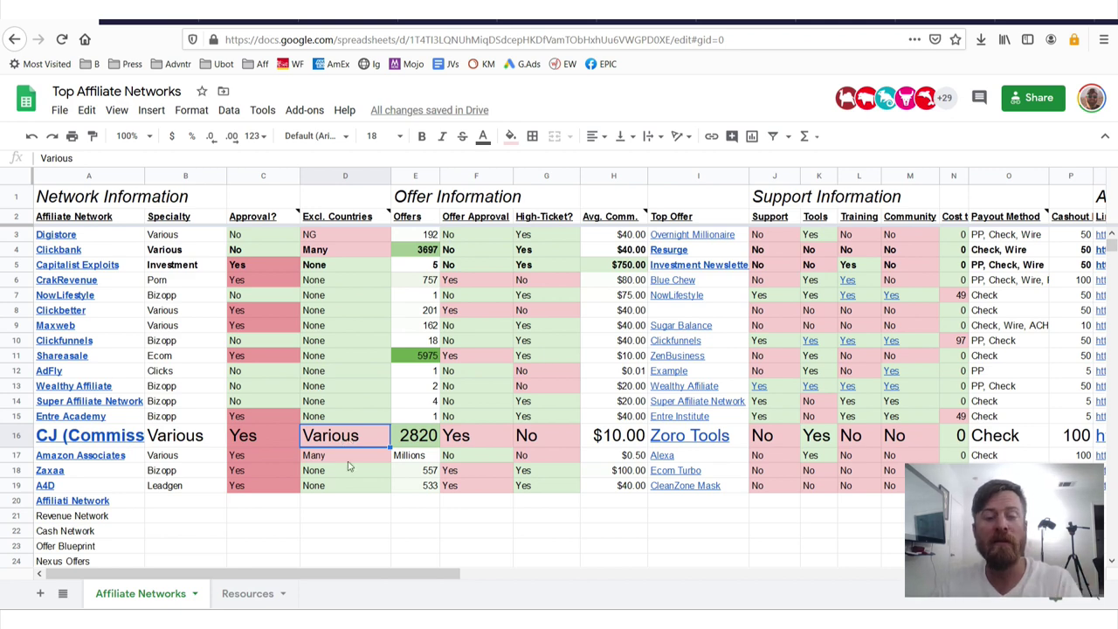
mouse_move(397, 426)
mouse_down()
mouse_move(302, 419)
mouse_move(313, 459)
mouse_move(314, 421)
mouse_up()
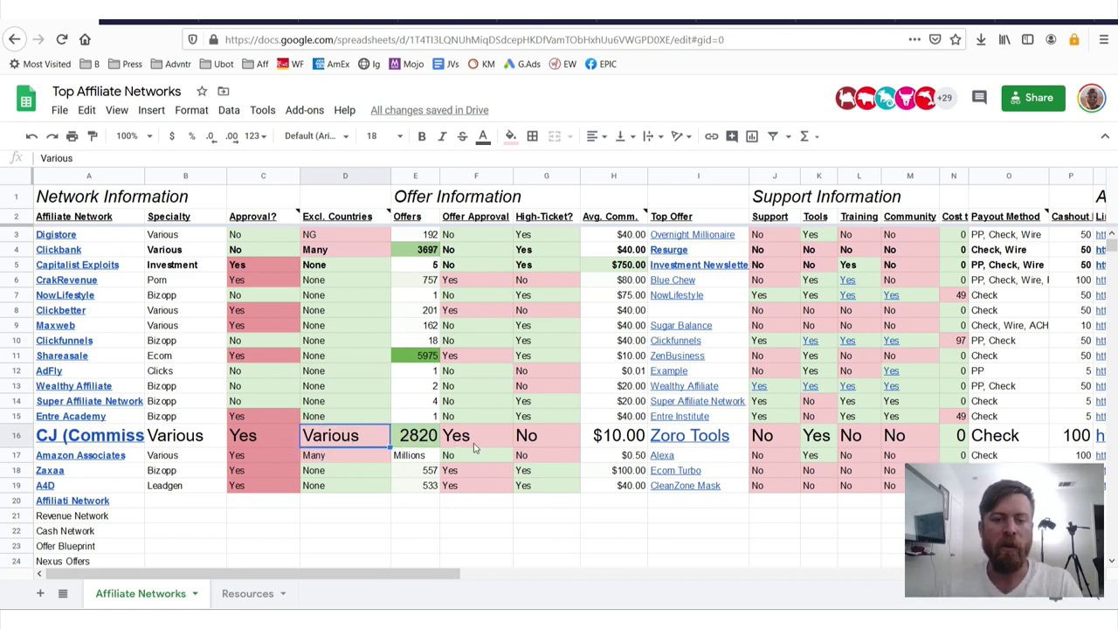
Examine the CJ row's offer count and Offer Approval cell, marking its approval, country and high-ticket restrictions before clearing the drawings.
click(474, 442)
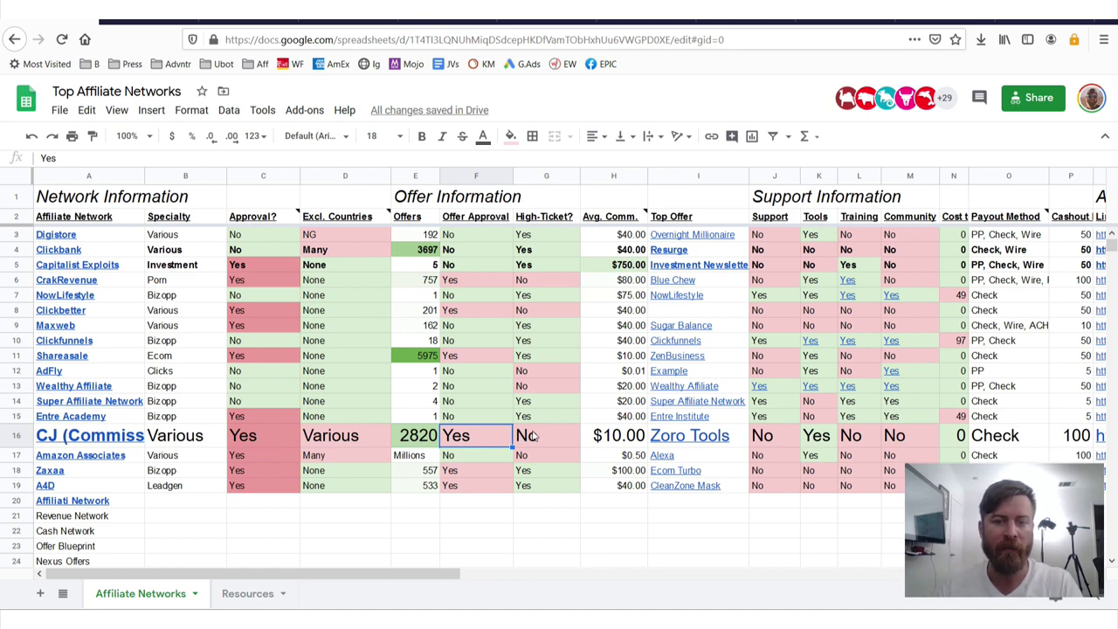
key(Left)
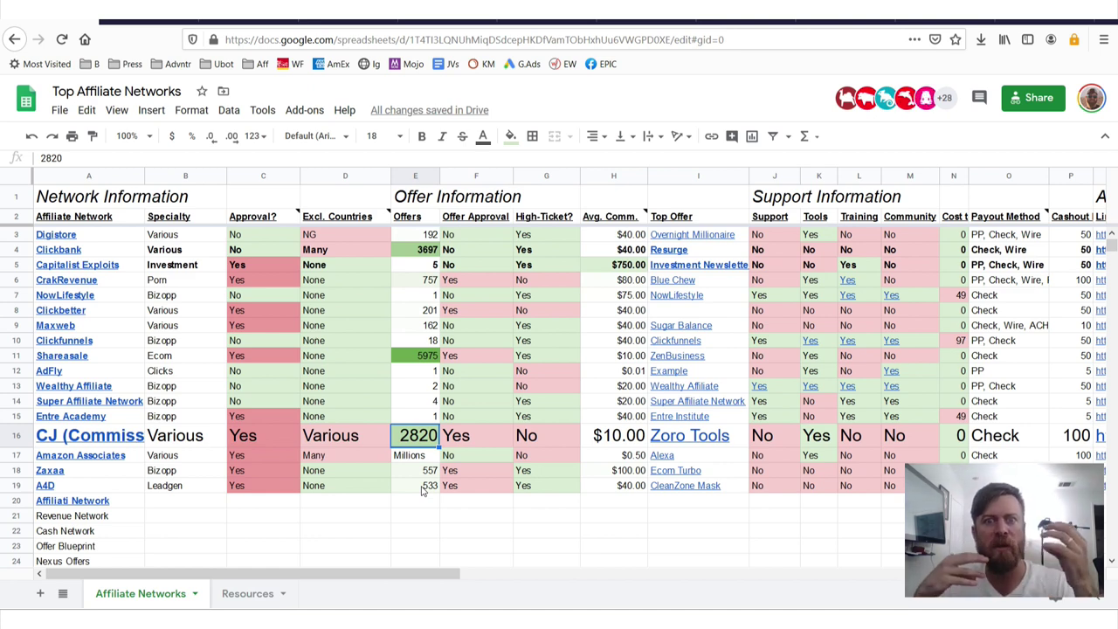
click(450, 441)
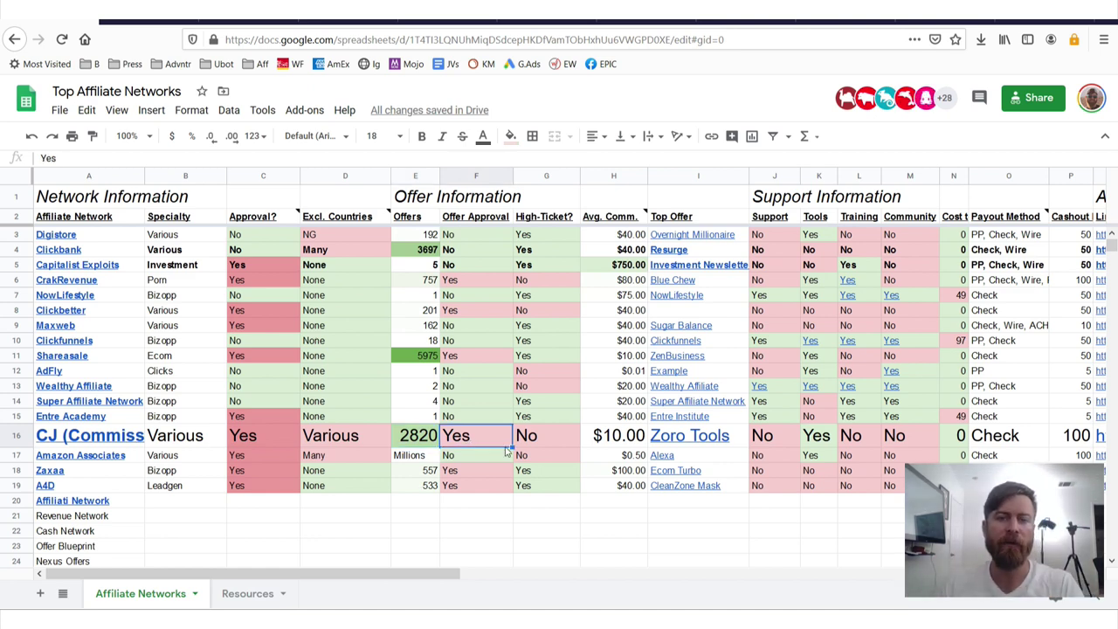
mouse_move(452, 417)
mouse_down()
mouse_move(441, 421)
mouse_move(442, 454)
mouse_move(517, 441)
mouse_move(456, 420)
mouse_up()
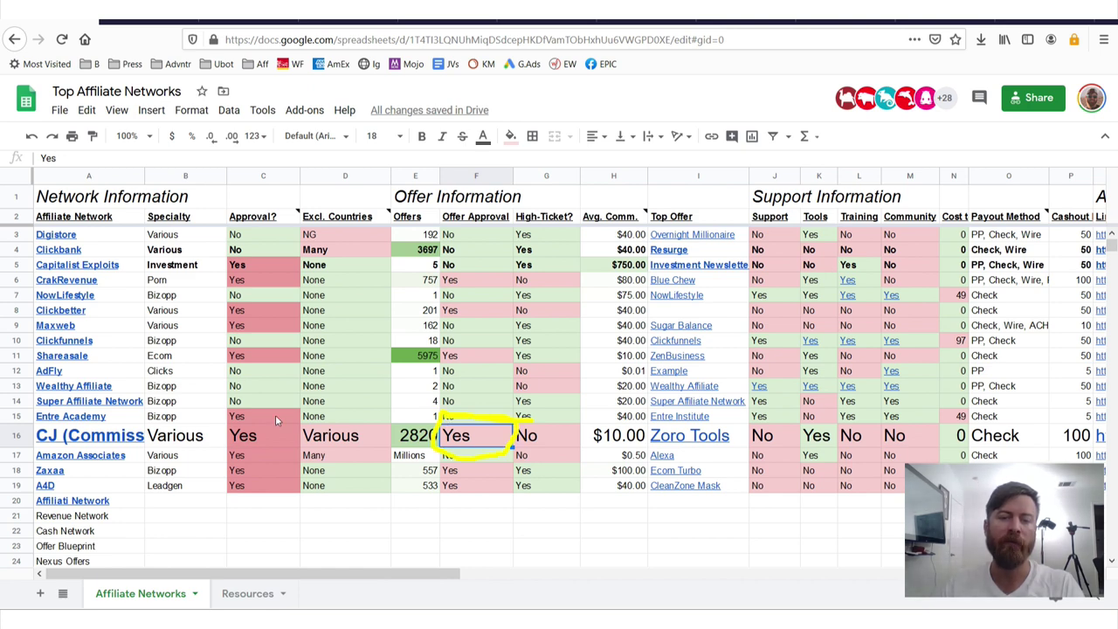
mouse_move(227, 428)
mouse_down()
mouse_move(301, 428)
mouse_move(248, 455)
mouse_move(307, 415)
mouse_move(368, 462)
mouse_move(315, 418)
mouse_move(257, 419)
mouse_up()
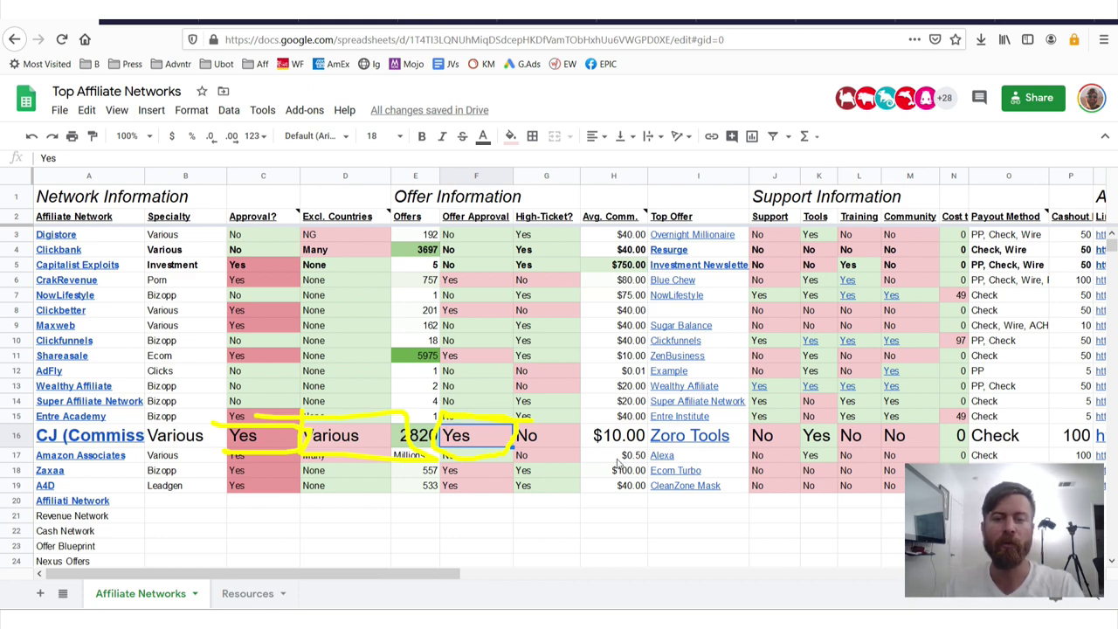
drag(617, 461, 522, 435)
drag(463, 531, 463, 456)
drag(330, 453, 349, 524)
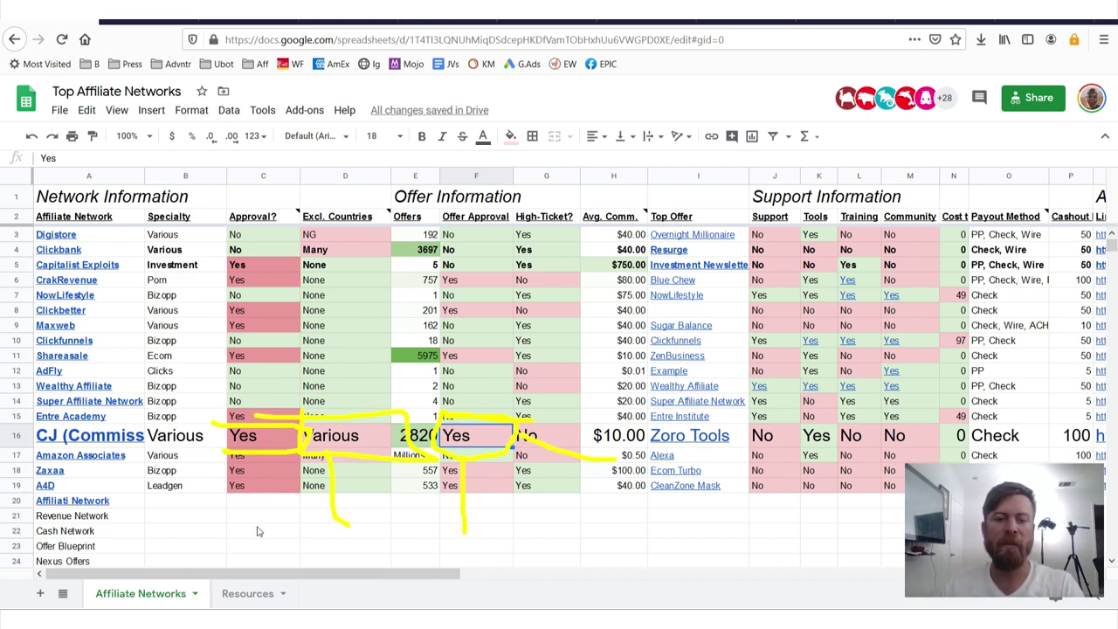
drag(258, 531, 255, 455)
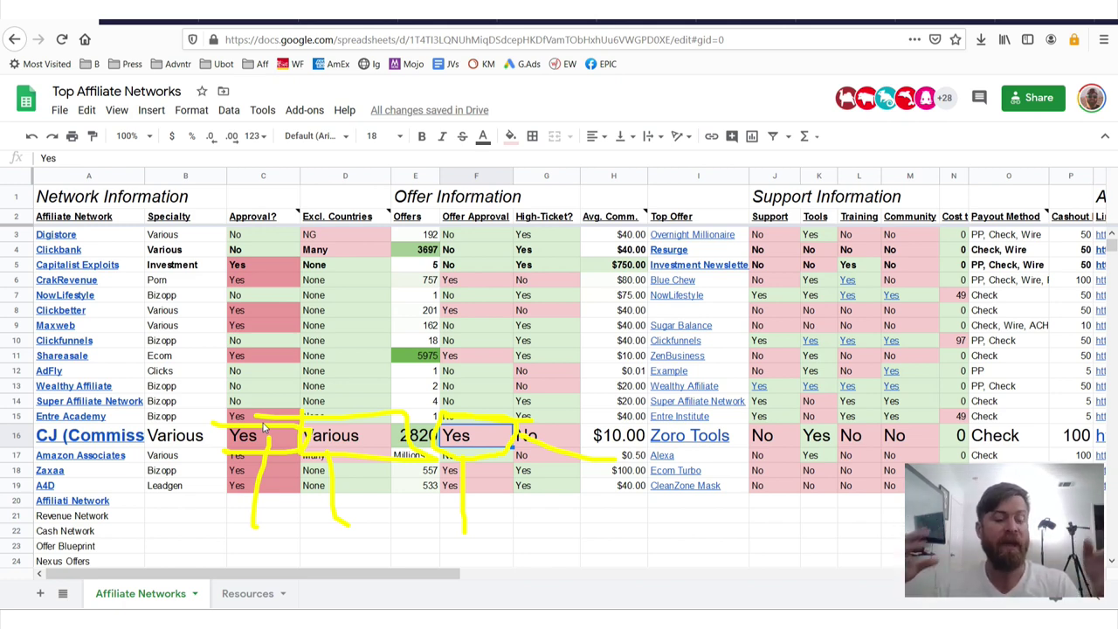
key(Escape)
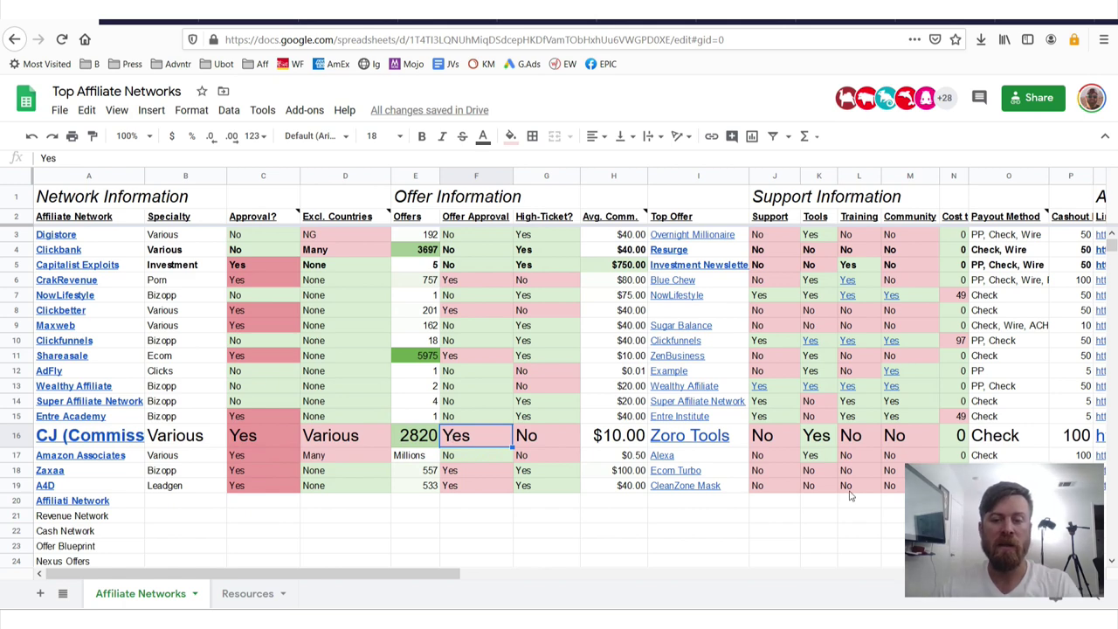
Review the CJ row's Tools, Training and Community cells under Support Information.
click(812, 441)
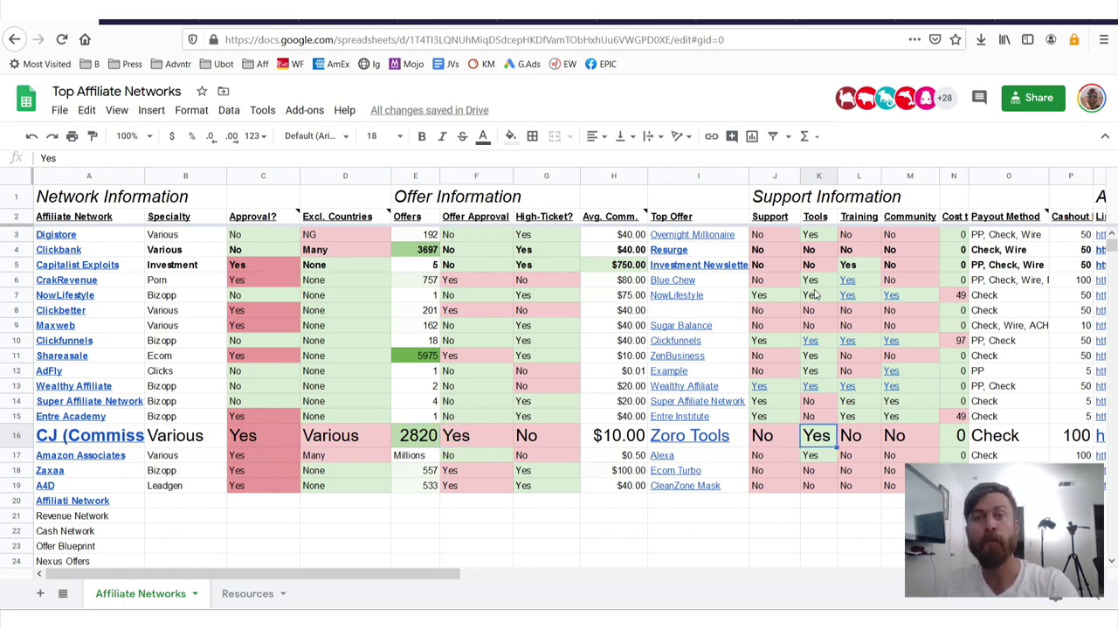
key(Right)
key(Right)
key(Left)
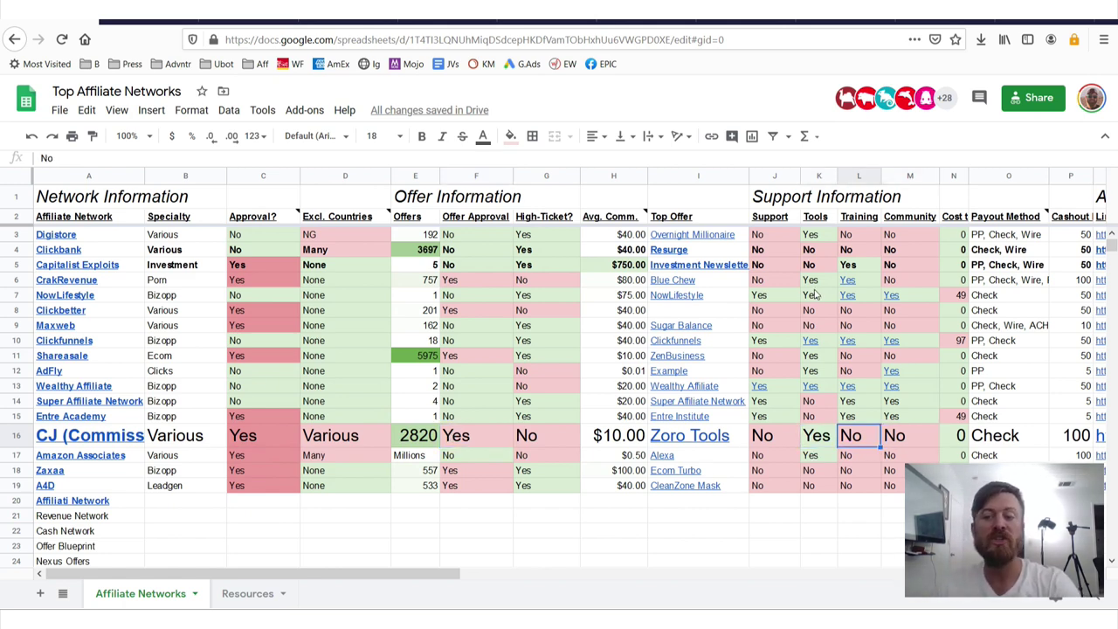
Review the CJ row's cost, payout method and cashout amount, and return to the Network Information columns.
key(Right)
key(Right)
key(Right)
key(Right)
key(Right)
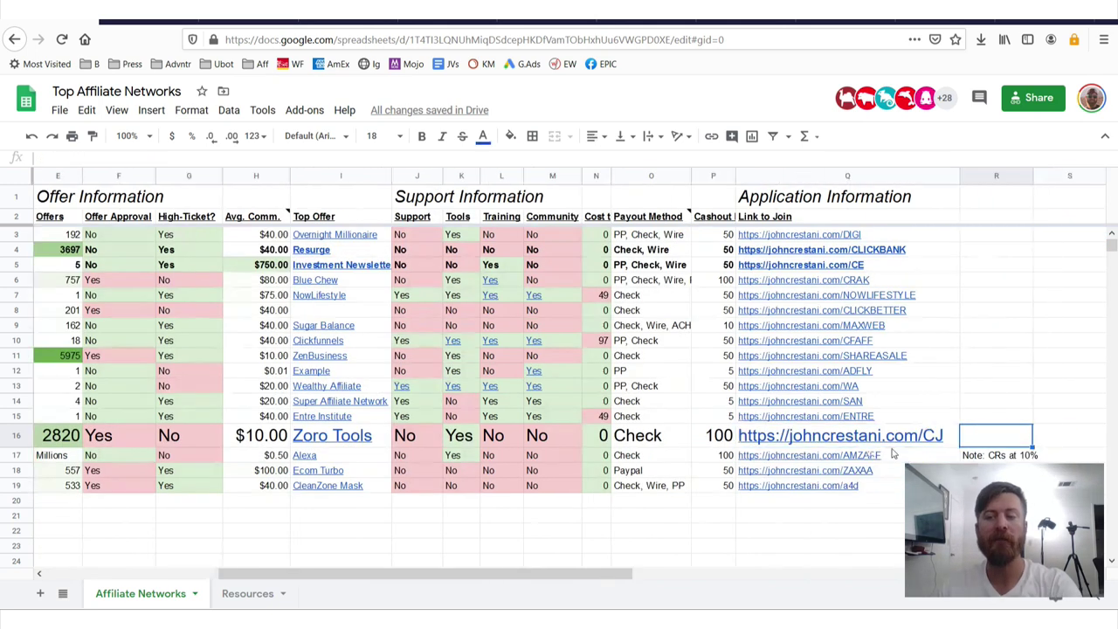
click(606, 435)
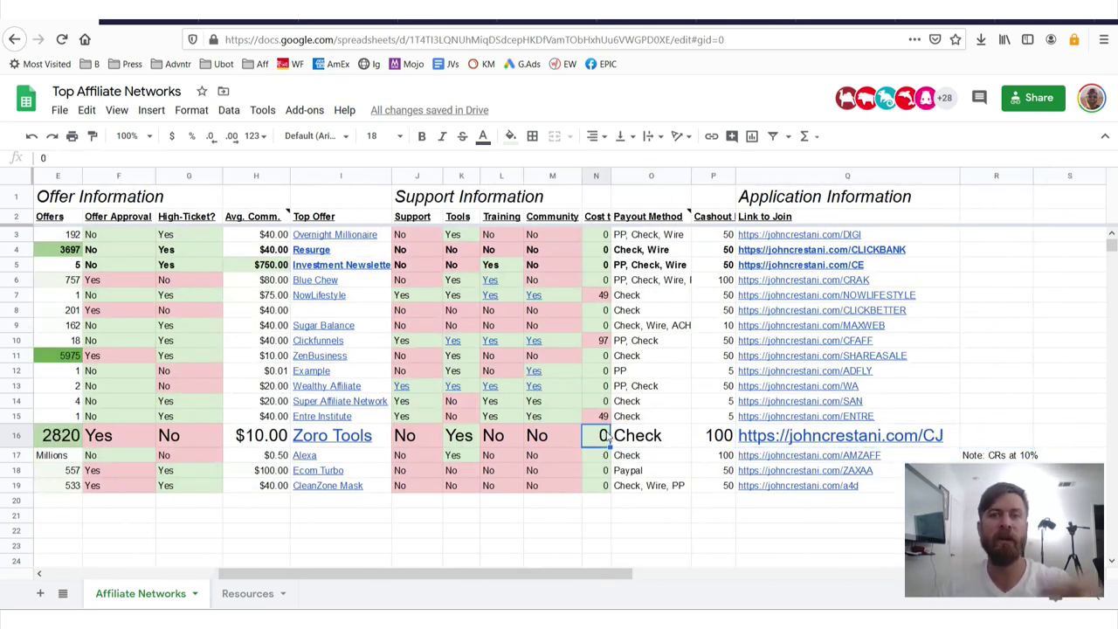
click(636, 443)
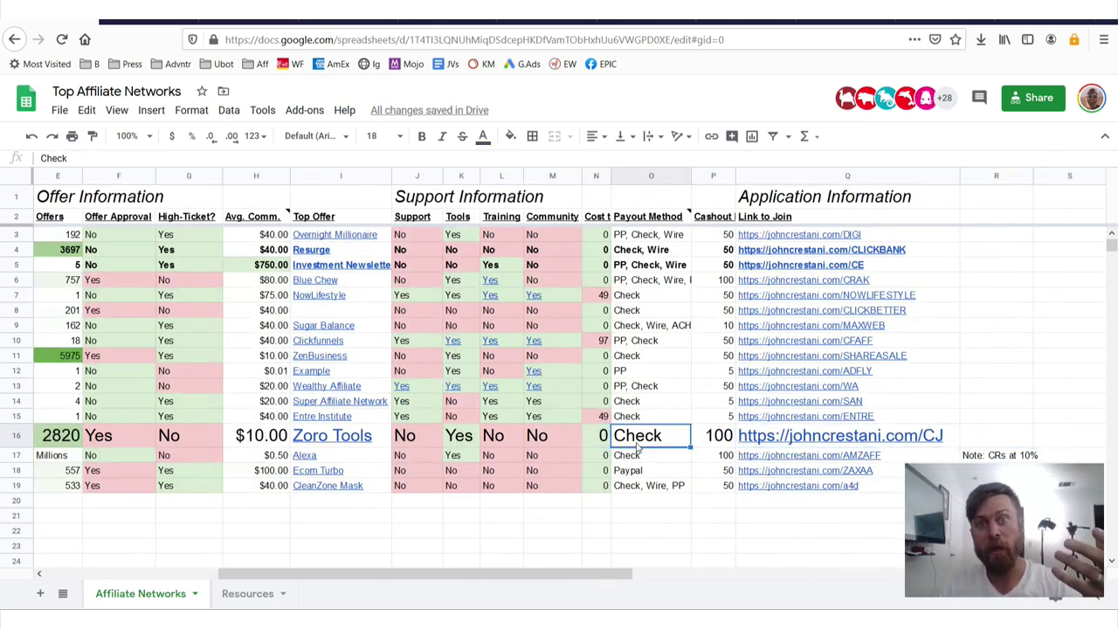
click(709, 439)
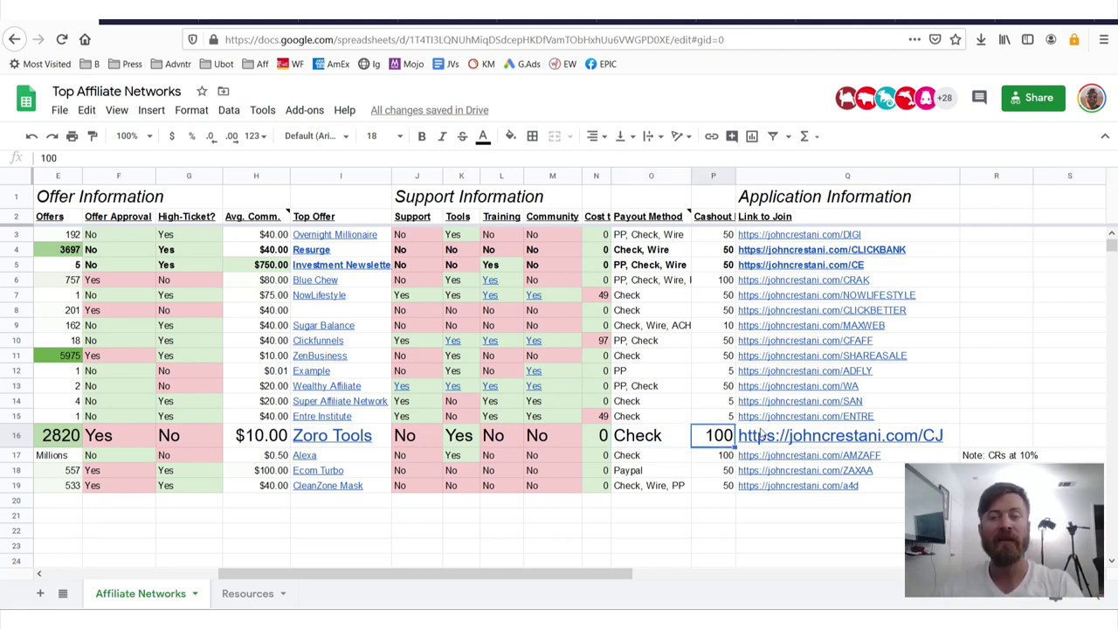
mouse_move(734, 416)
mouse_down()
mouse_move(687, 450)
mouse_move(758, 453)
mouse_move(688, 417)
mouse_up()
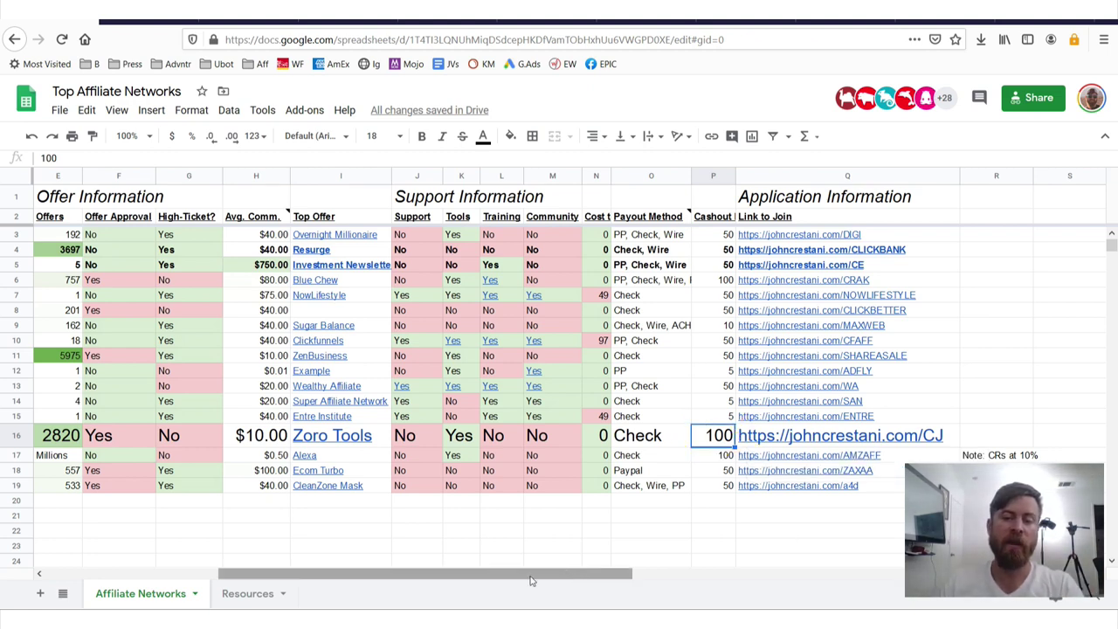
drag(532, 580, 353, 580)
mouse_move(219, 214)
mouse_down()
mouse_move(52, 533)
mouse_move(133, 539)
mouse_up()
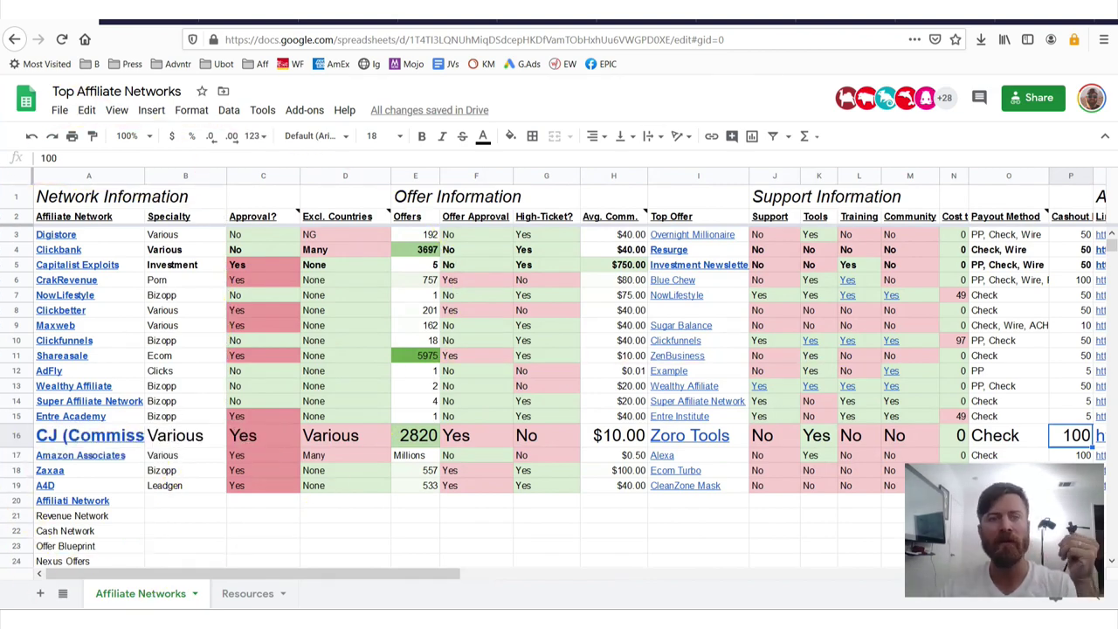
Switch to the CJ Affiliate homepage at cj.com and reduce the page zoom to 110%.
click(946, 22)
key(ctrl+Page_Up)
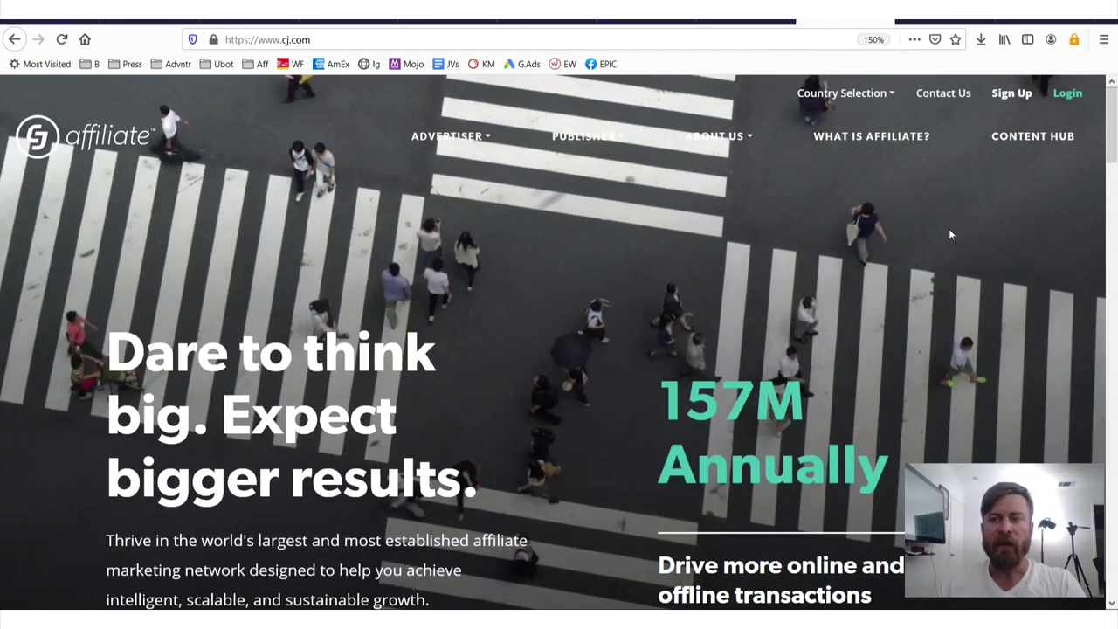
scroll(841, 307, down, 5)
key(ctrl+minus)
key(ctrl+minus)
key(ctrl+minus)
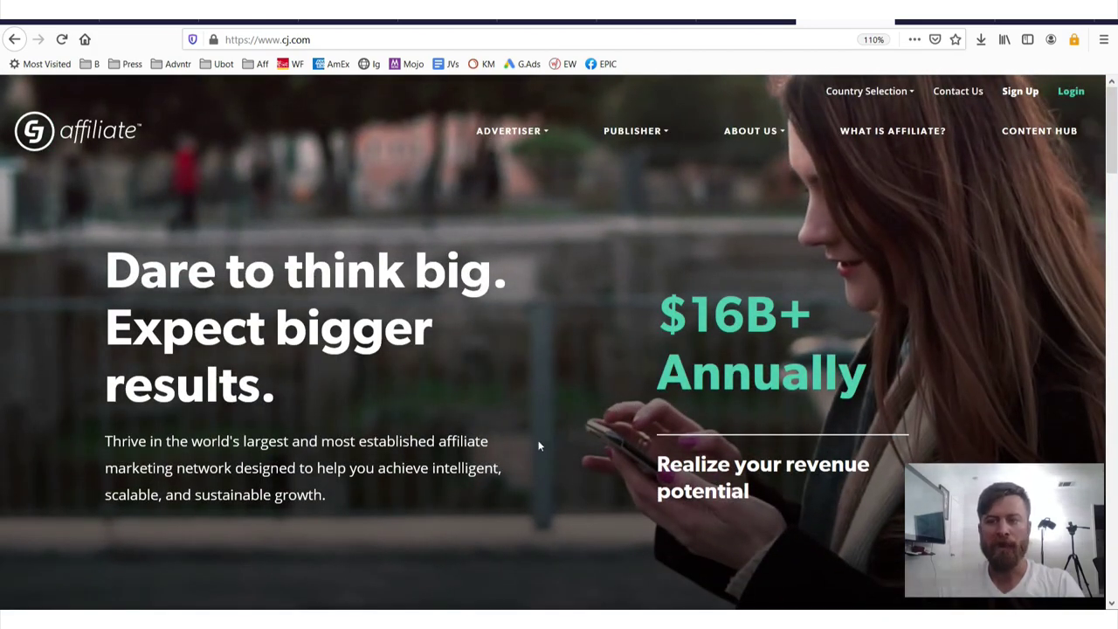
Mark the Sign Up link on the CJ homepage and switch to the CJ publisher dashboard.
mouse_move(530, 455)
mouse_down()
mouse_move(760, 314)
mouse_move(931, 113)
mouse_move(1035, 168)
mouse_up()
mouse_move(1006, 128)
mouse_down()
mouse_move(970, 122)
mouse_move(988, 168)
mouse_move(1000, 127)
mouse_move(1092, 103)
mouse_move(1059, 91)
mouse_move(1032, 110)
mouse_up()
click(947, 22)
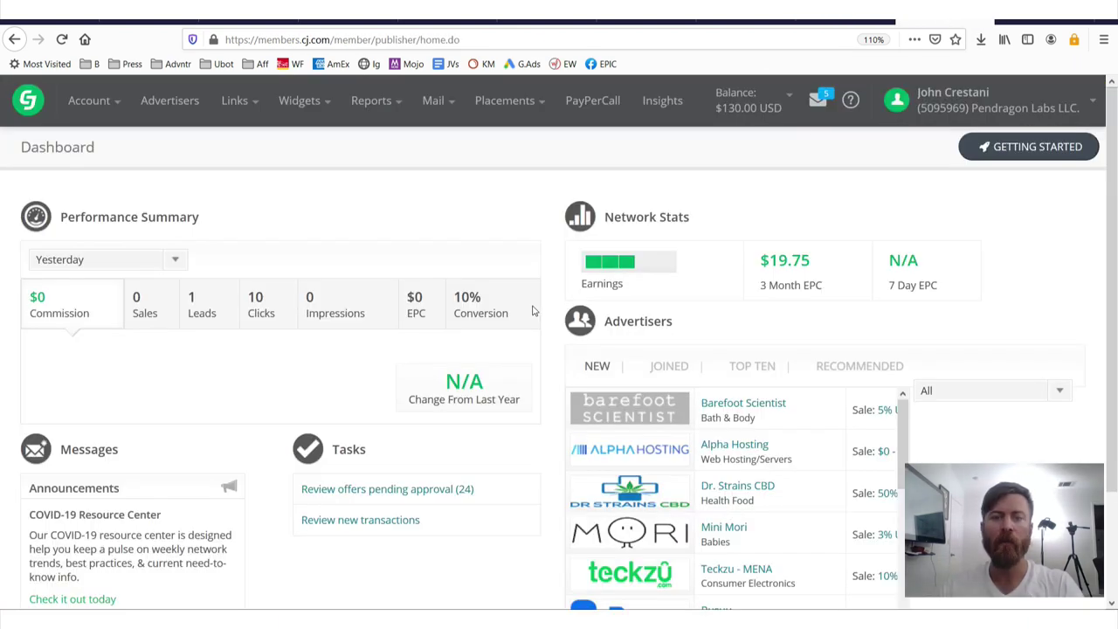
Set the Performance Summary period to This Year and mark the Commission, Clicks, Impressions, EPC and Conversion figures before clearing the drawings.
click(160, 257)
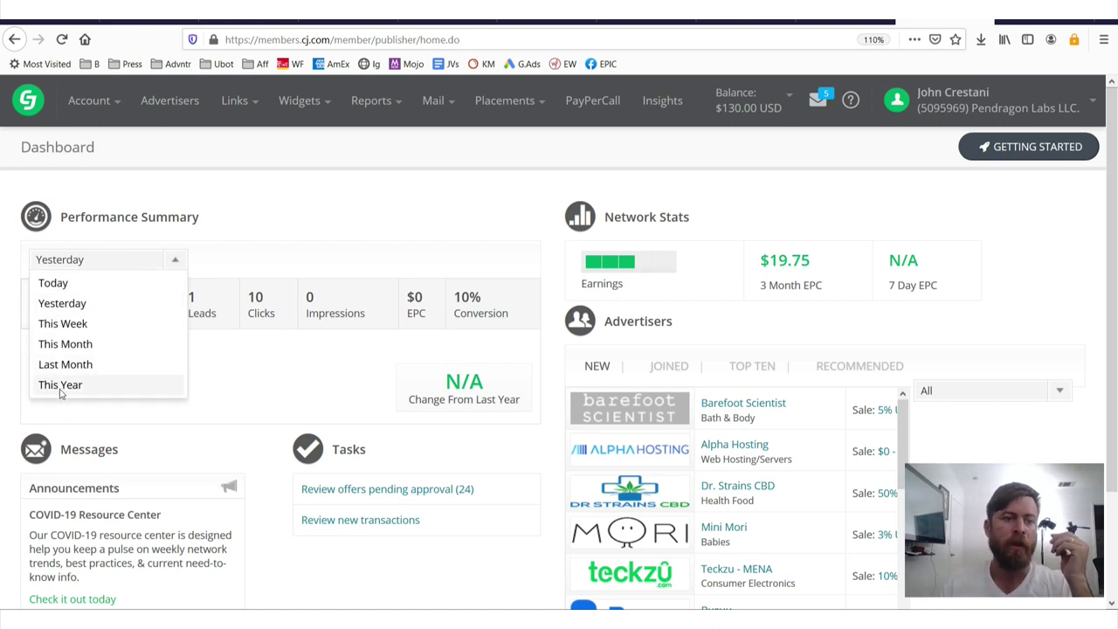
click(87, 385)
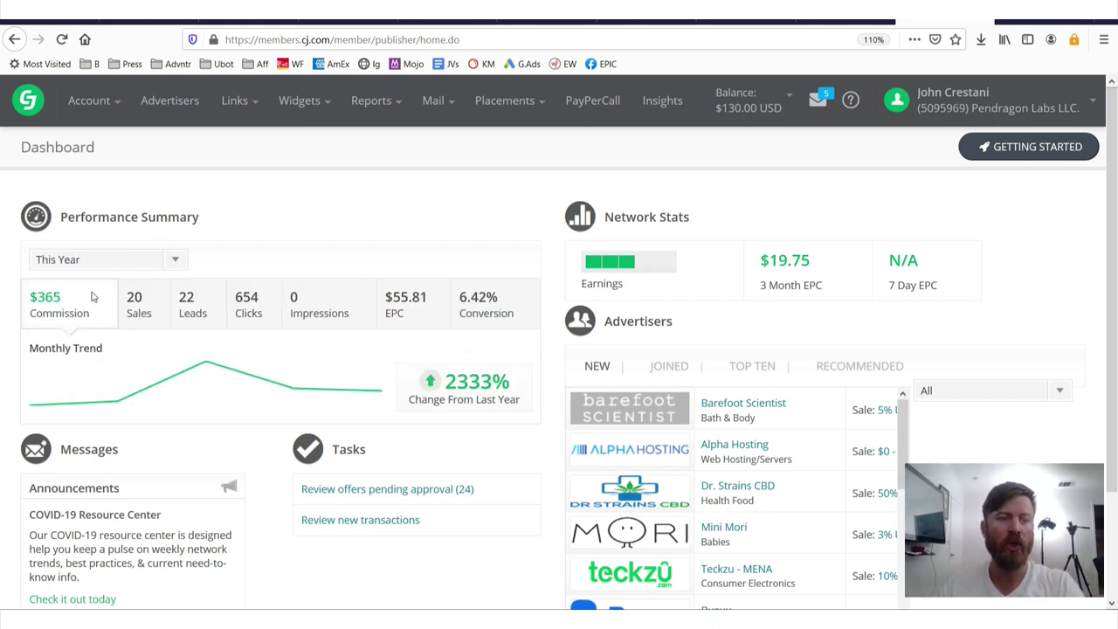
mouse_move(120, 286)
mouse_down()
mouse_move(46, 277)
mouse_move(8, 301)
mouse_move(26, 339)
mouse_move(111, 284)
mouse_move(67, 280)
mouse_up()
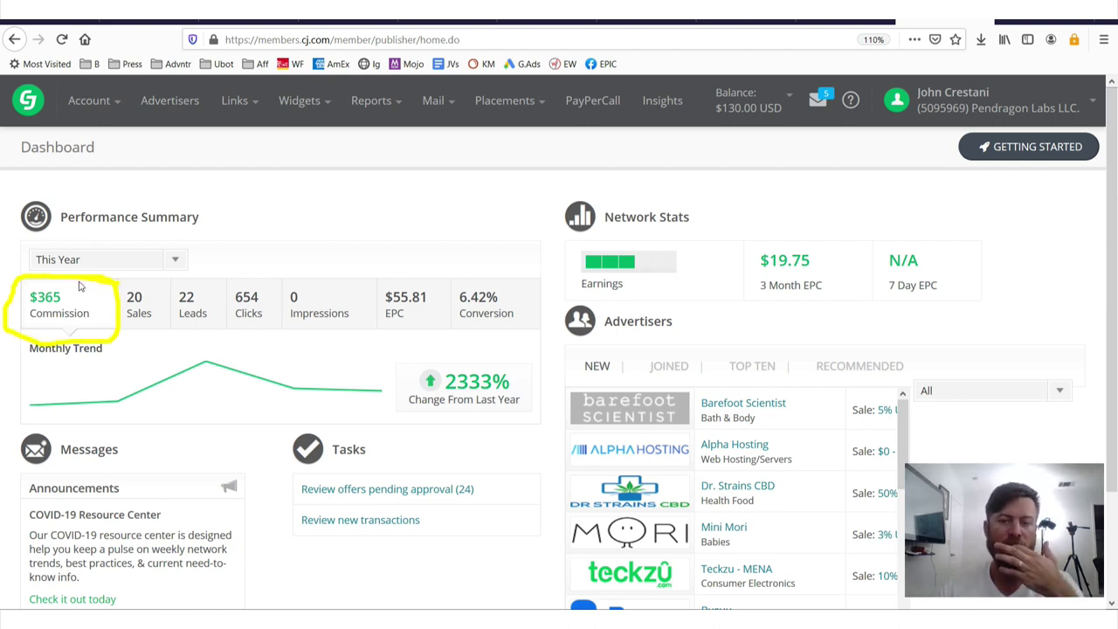
mouse_move(236, 344)
mouse_down()
mouse_move(258, 268)
mouse_move(222, 339)
mouse_move(238, 345)
mouse_move(358, 297)
mouse_move(277, 273)
mouse_move(285, 341)
mouse_up()
mouse_move(367, 345)
mouse_down()
mouse_move(445, 270)
mouse_move(360, 272)
mouse_up()
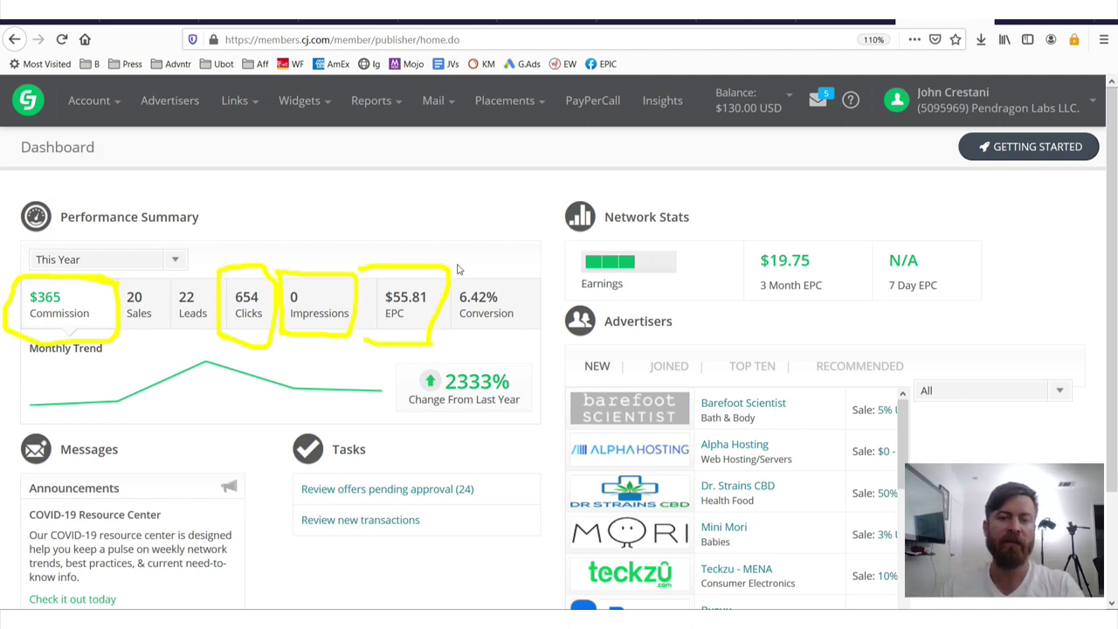
mouse_move(456, 262)
mouse_down()
mouse_move(458, 346)
mouse_move(528, 304)
mouse_up()
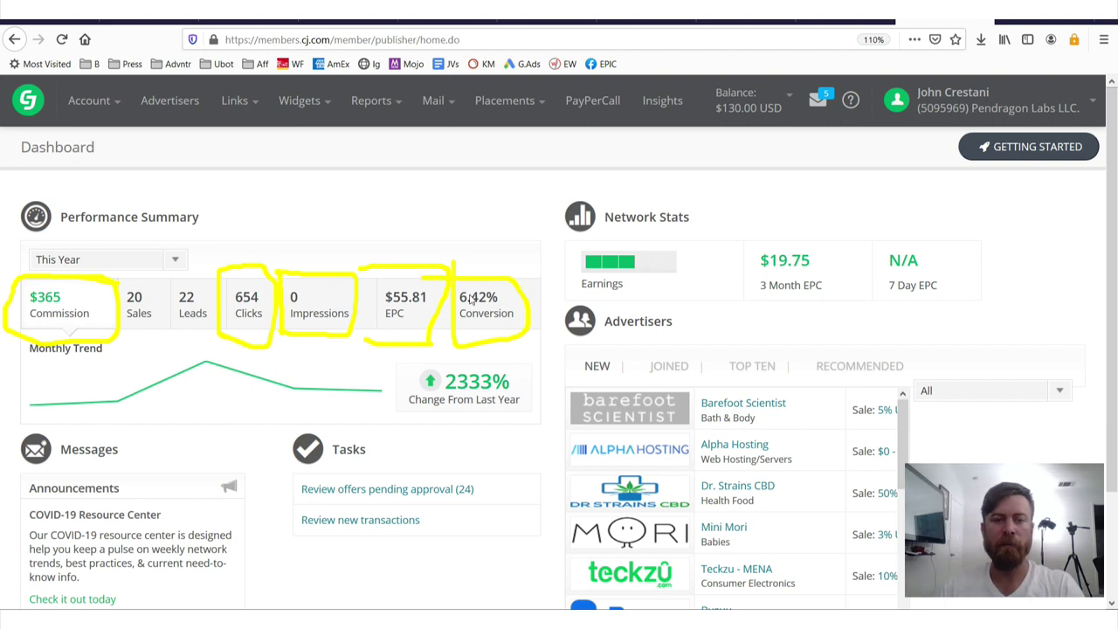
key(Escape)
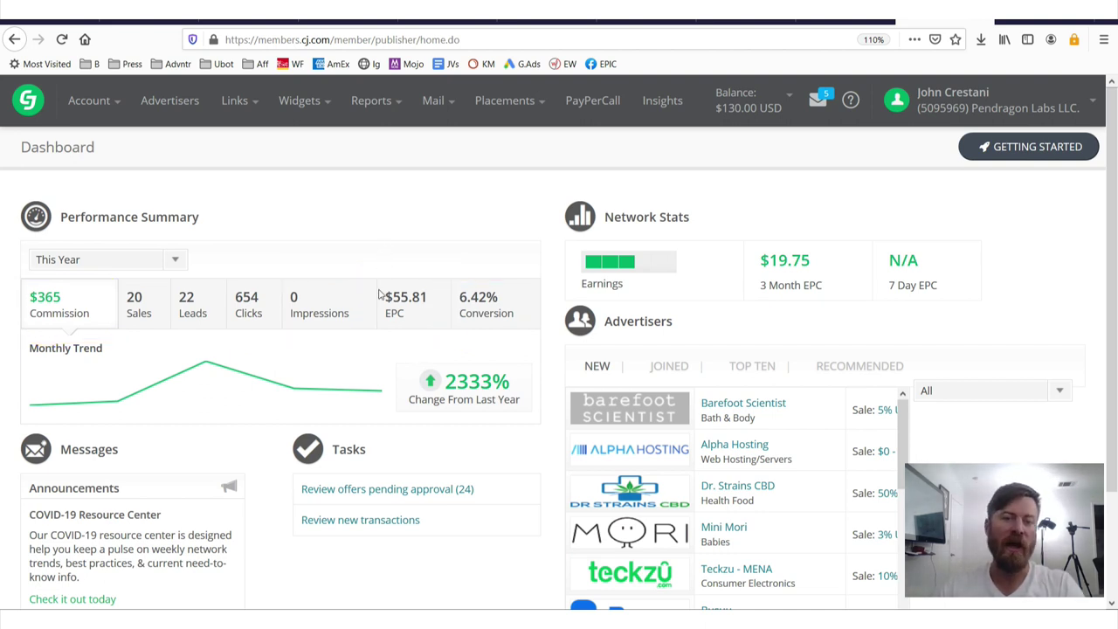
mouse_move(379, 258)
mouse_down()
mouse_move(379, 338)
mouse_move(452, 330)
mouse_move(439, 271)
mouse_move(385, 261)
mouse_up()
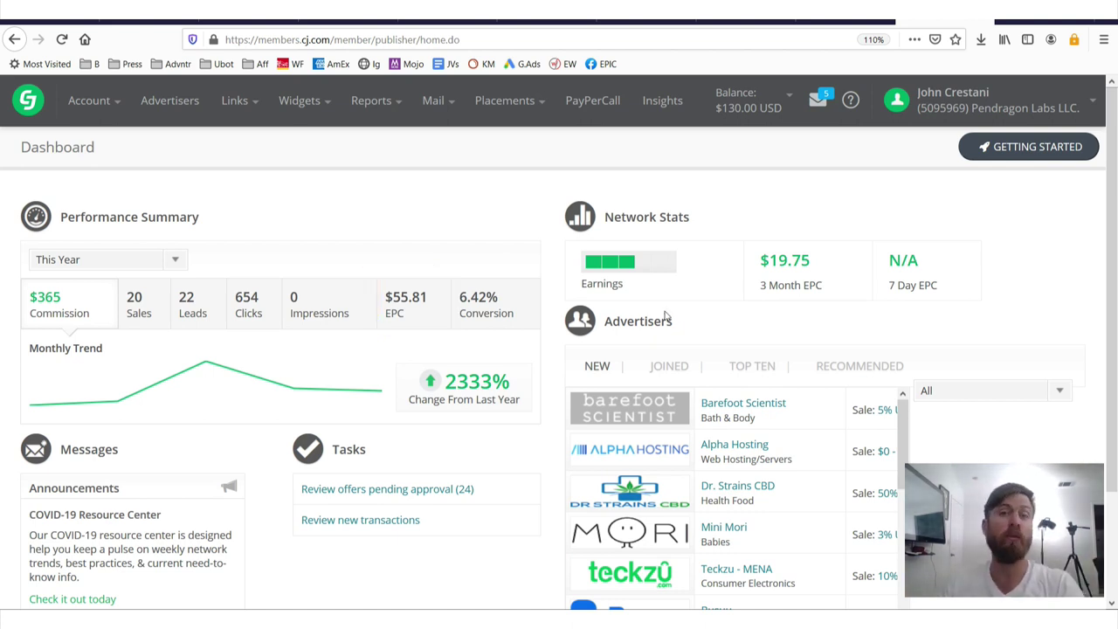
Show the Top Ten advertisers, underline Microsoft Advertising and Fiverr Affiliates, and clear the drawings.
click(742, 365)
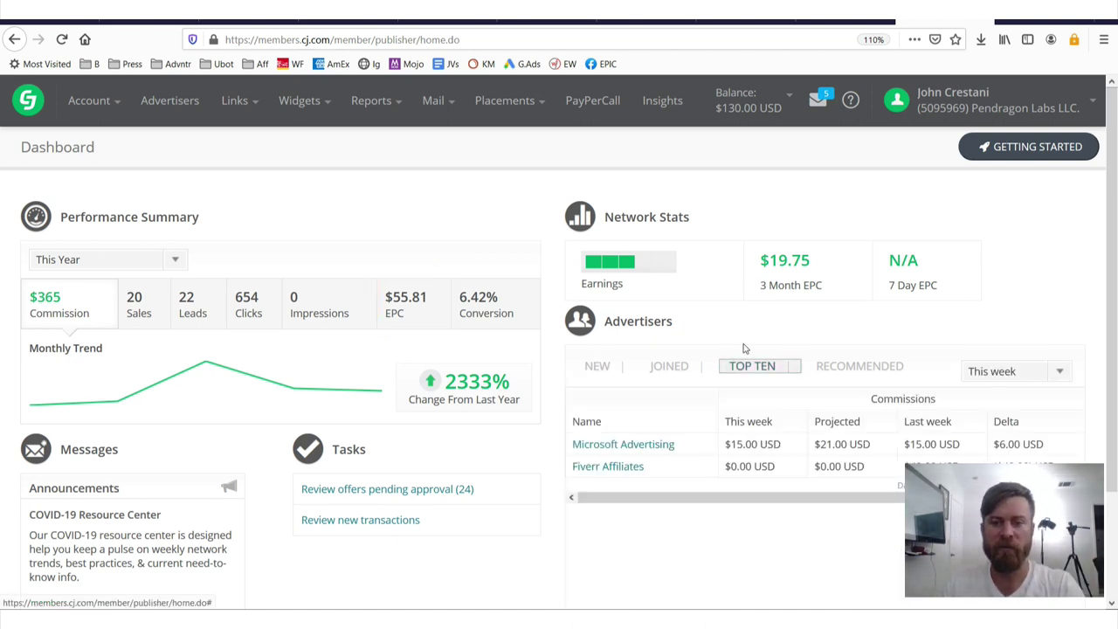
scroll(709, 430, down, 2)
mouse_move(577, 375)
mouse_down()
mouse_move(631, 349)
mouse_move(554, 357)
mouse_move(566, 381)
mouse_move(629, 375)
mouse_up()
drag(572, 398, 657, 403)
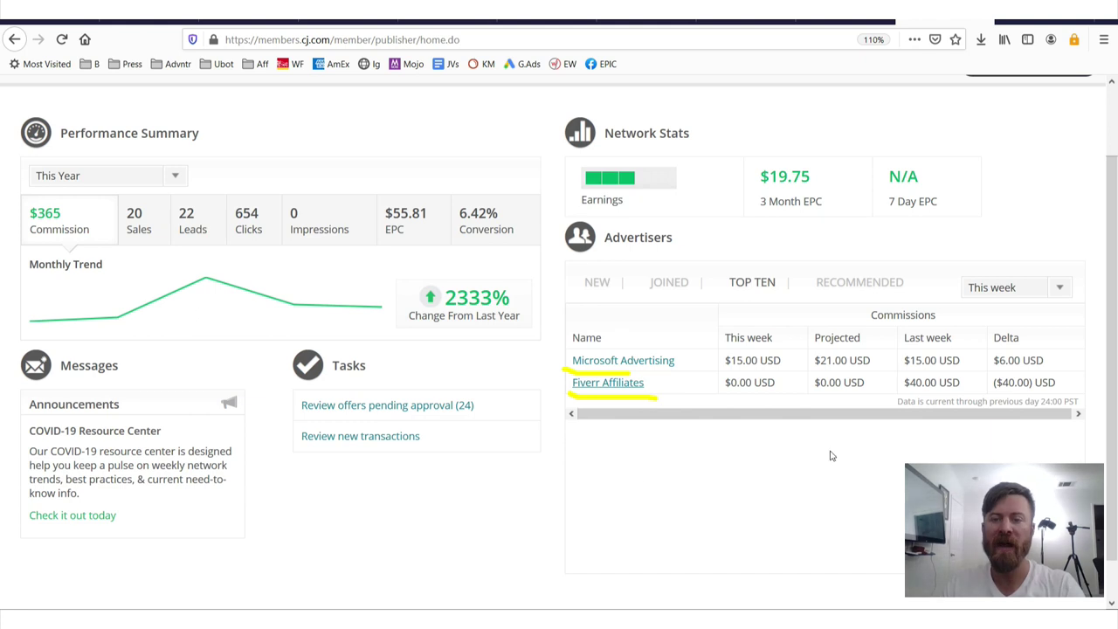
drag(709, 367, 716, 332)
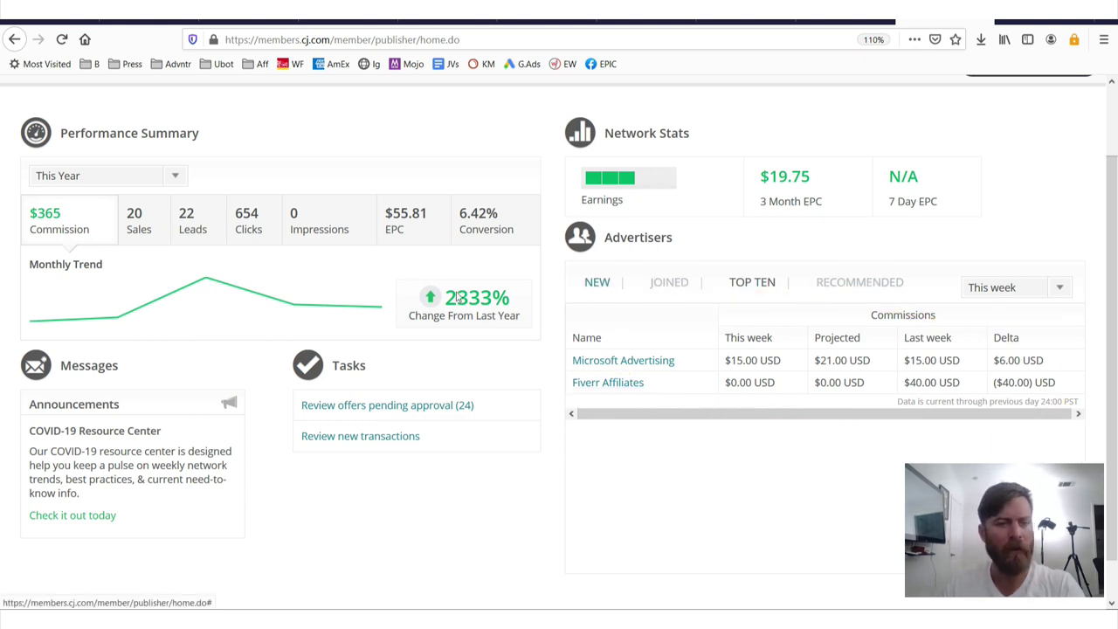
Mark the PayPerCall and Widgets navigation entries with boxes and an arrow, and erase the drawings.
scroll(458, 298, up, 2)
drag(556, 84, 550, 121)
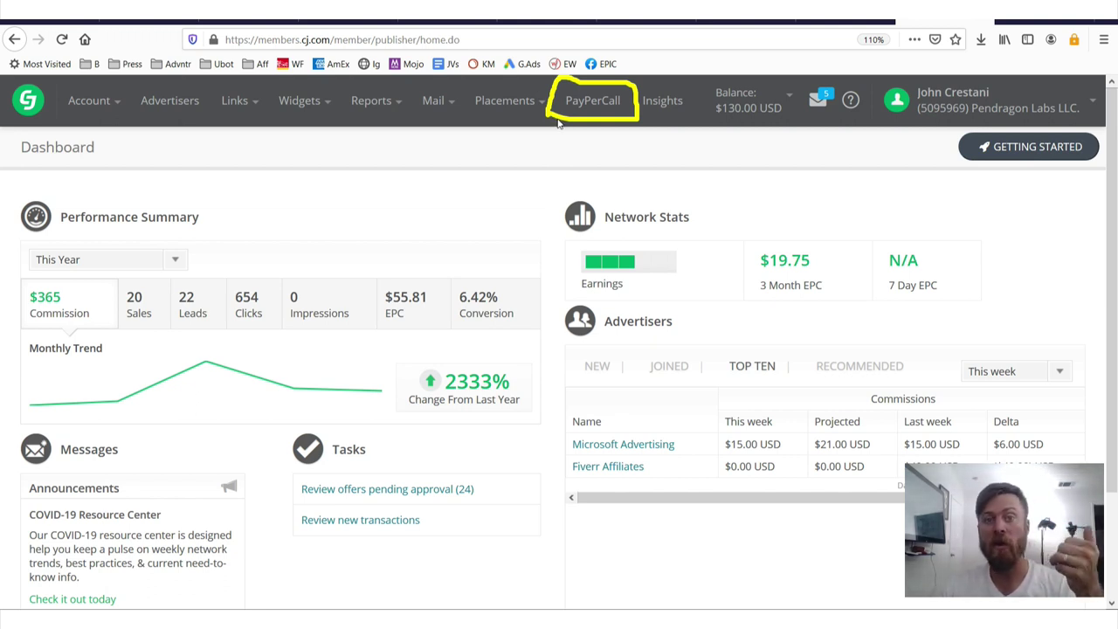
mouse_move(293, 131)
mouse_down()
mouse_move(350, 139)
mouse_move(319, 70)
mouse_move(273, 136)
mouse_up()
mouse_move(304, 336)
mouse_down()
mouse_move(317, 135)
mouse_move(352, 169)
mouse_move(324, 147)
mouse_move(305, 166)
mouse_up()
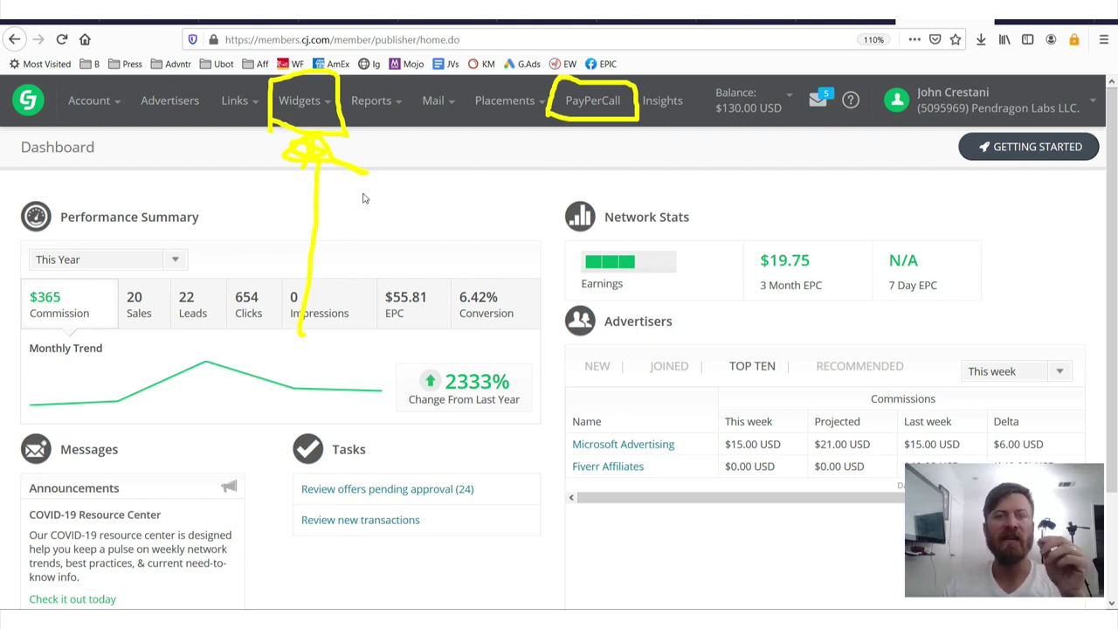
key(e)
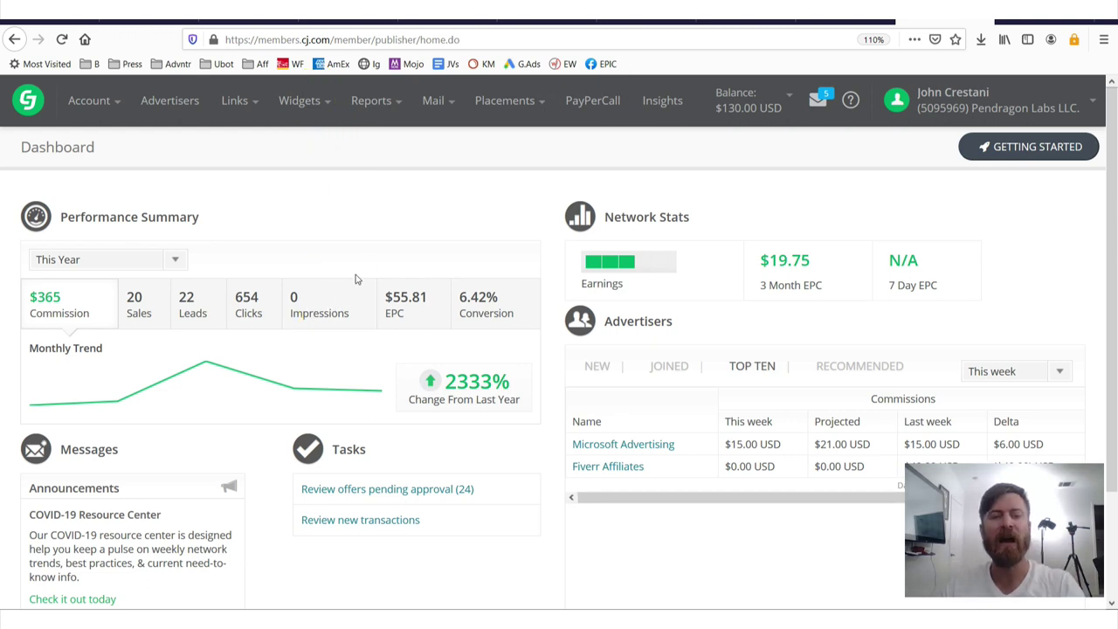
Point out the Advertisers and Links navigation entries with drawn arrows, erase the drawings, and open the Advertisers page.
mouse_move(402, 382)
mouse_down()
mouse_move(168, 164)
mouse_move(229, 116)
mouse_up()
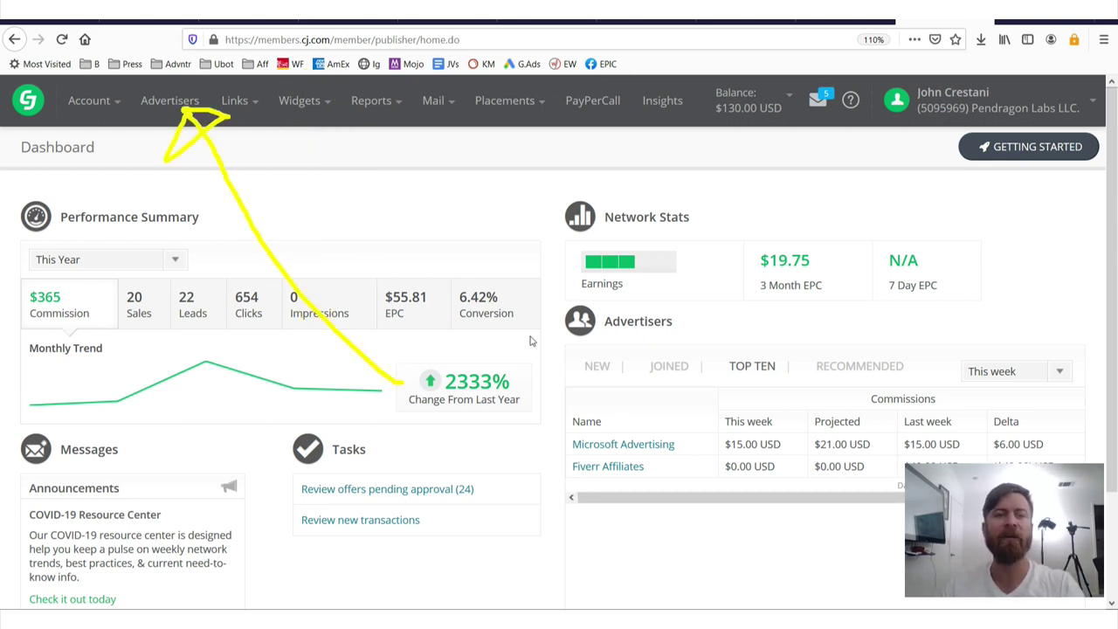
mouse_move(531, 338)
mouse_down()
mouse_move(272, 144)
mouse_move(243, 158)
mouse_move(258, 131)
mouse_up()
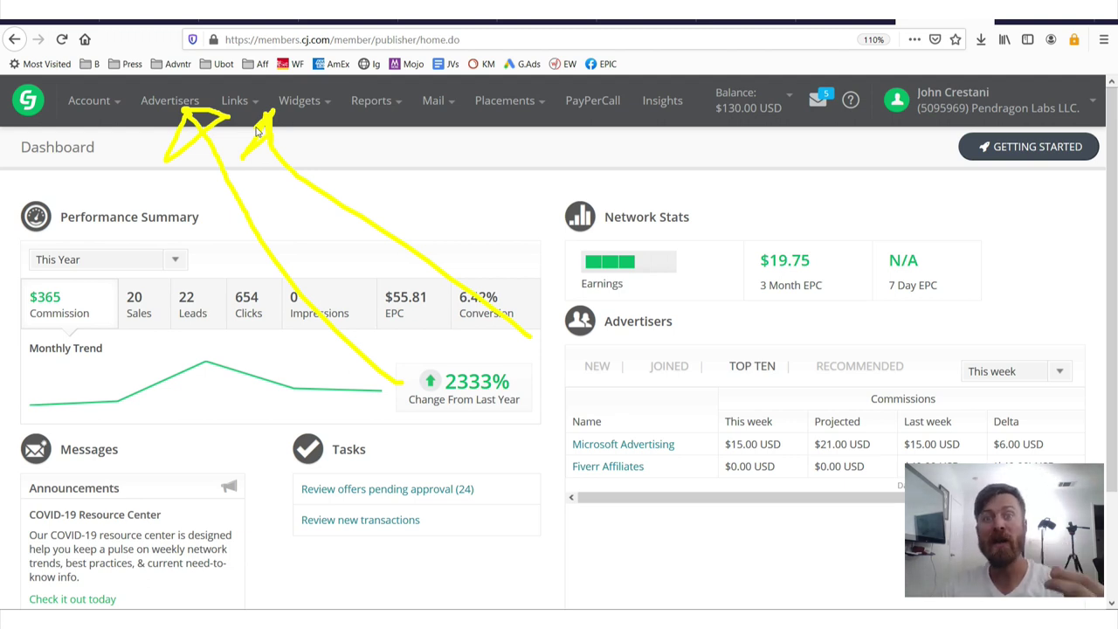
key(e)
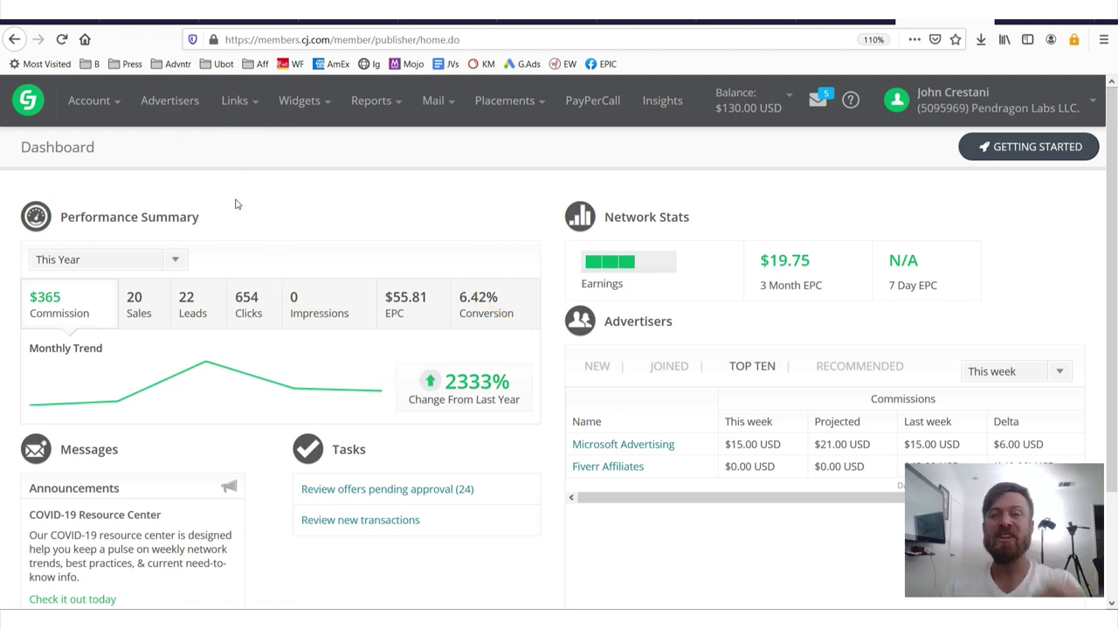
mouse_move(219, 87)
mouse_down()
mouse_move(210, 118)
mouse_move(173, 153)
mouse_move(127, 65)
mouse_move(218, 76)
mouse_up()
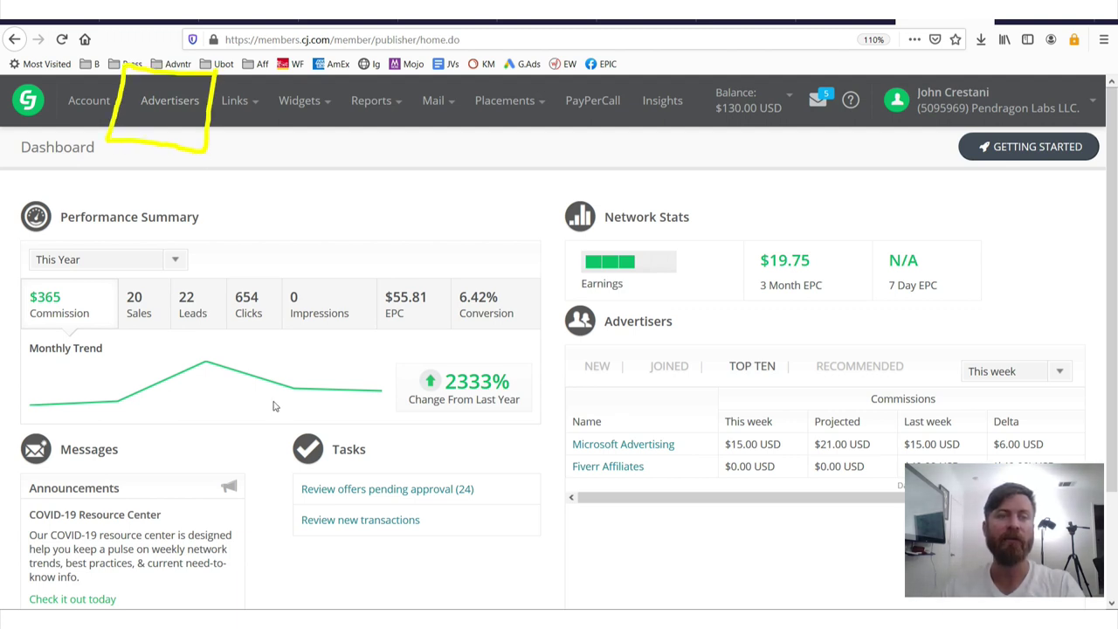
mouse_move(272, 405)
mouse_down()
mouse_move(207, 156)
mouse_move(218, 206)
mouse_move(214, 166)
mouse_move(219, 188)
mouse_up()
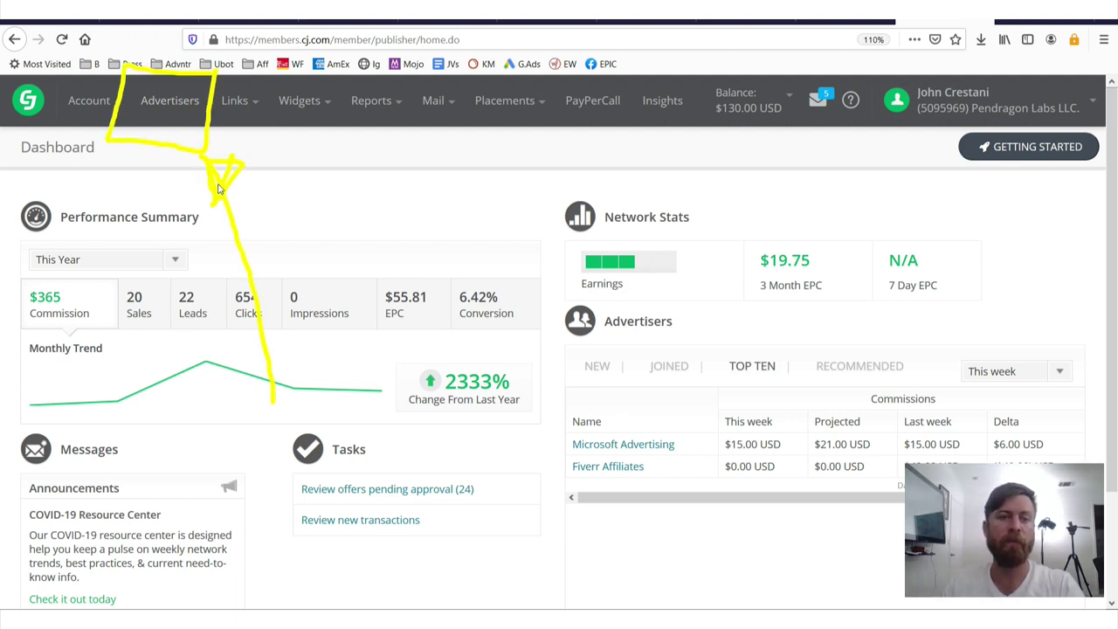
key(e)
click(169, 106)
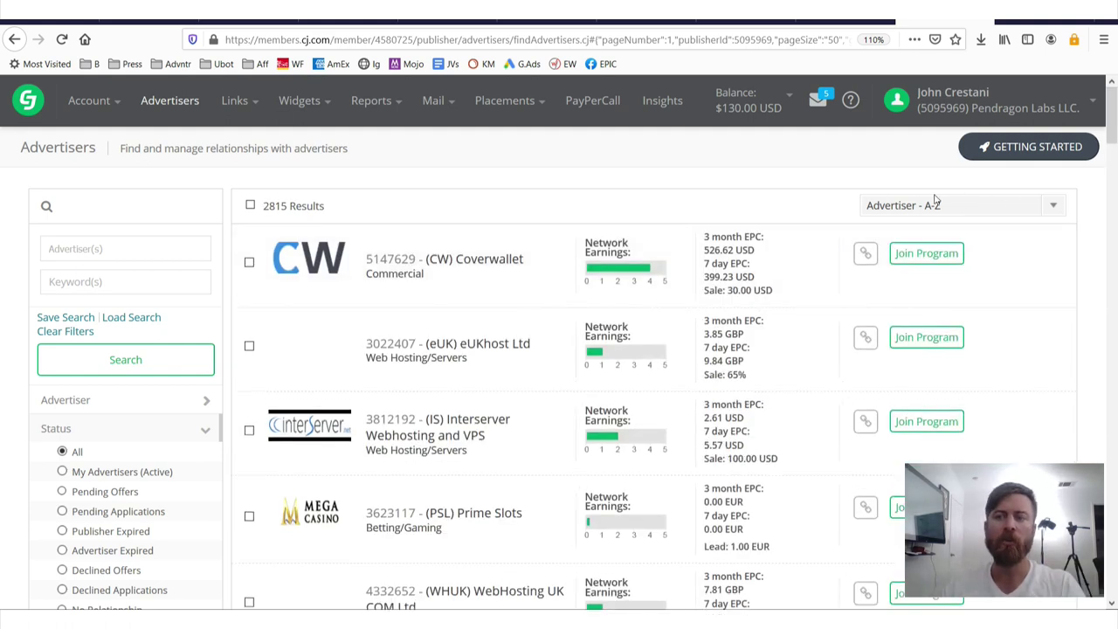
Mark the sort control and its Network Earnings option, and sort the advertisers by Network Earnings - High to Low.
mouse_move(837, 172)
mouse_down()
mouse_move(836, 240)
mouse_move(1087, 249)
mouse_move(1073, 171)
mouse_move(851, 171)
mouse_move(834, 218)
mouse_move(1109, 261)
mouse_move(1113, 210)
mouse_up()
mouse_move(362, 207)
mouse_down()
mouse_move(703, 306)
mouse_move(709, 287)
mouse_move(695, 301)
mouse_up()
click(1005, 207)
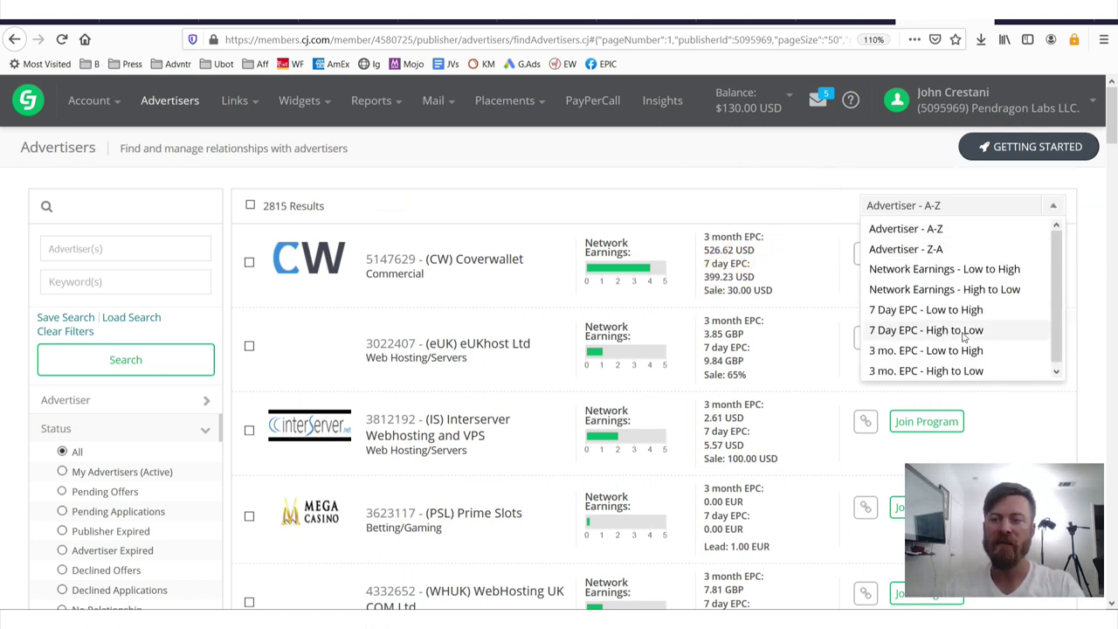
mouse_move(1053, 280)
mouse_down()
mouse_move(845, 272)
mouse_move(845, 308)
mouse_move(999, 313)
mouse_move(1052, 282)
mouse_up()
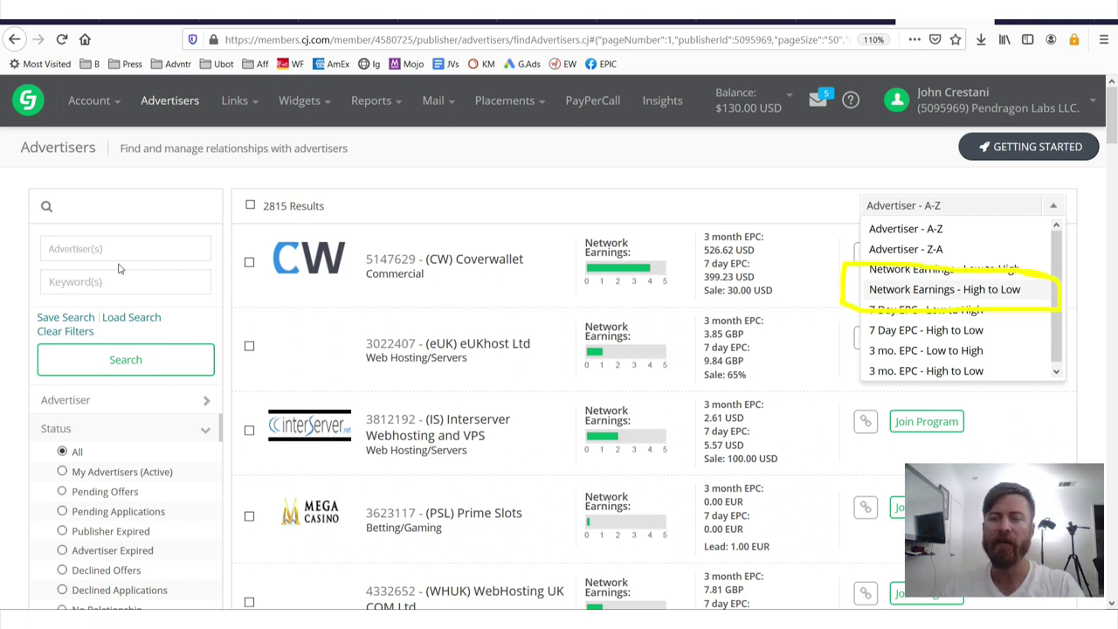
mouse_move(136, 275)
mouse_down()
mouse_move(630, 320)
mouse_move(816, 362)
mouse_move(840, 301)
mouse_up()
mouse_move(936, 461)
mouse_down()
mouse_move(961, 349)
mouse_move(917, 348)
mouse_up()
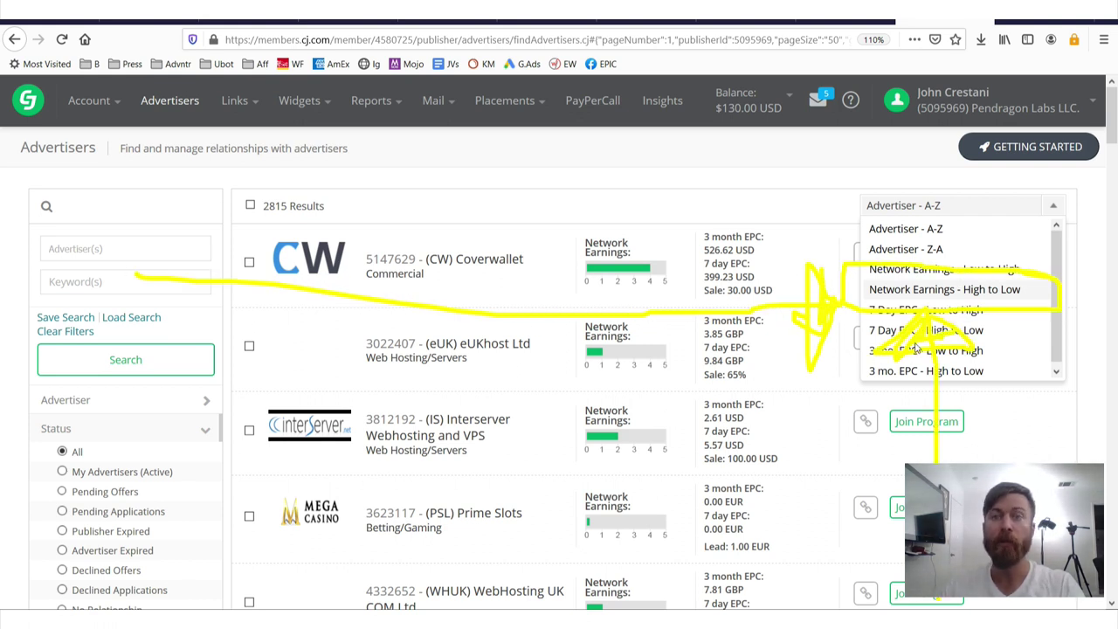
mouse_move(903, 120)
mouse_down()
mouse_move(913, 186)
mouse_move(952, 201)
mouse_move(932, 206)
mouse_up()
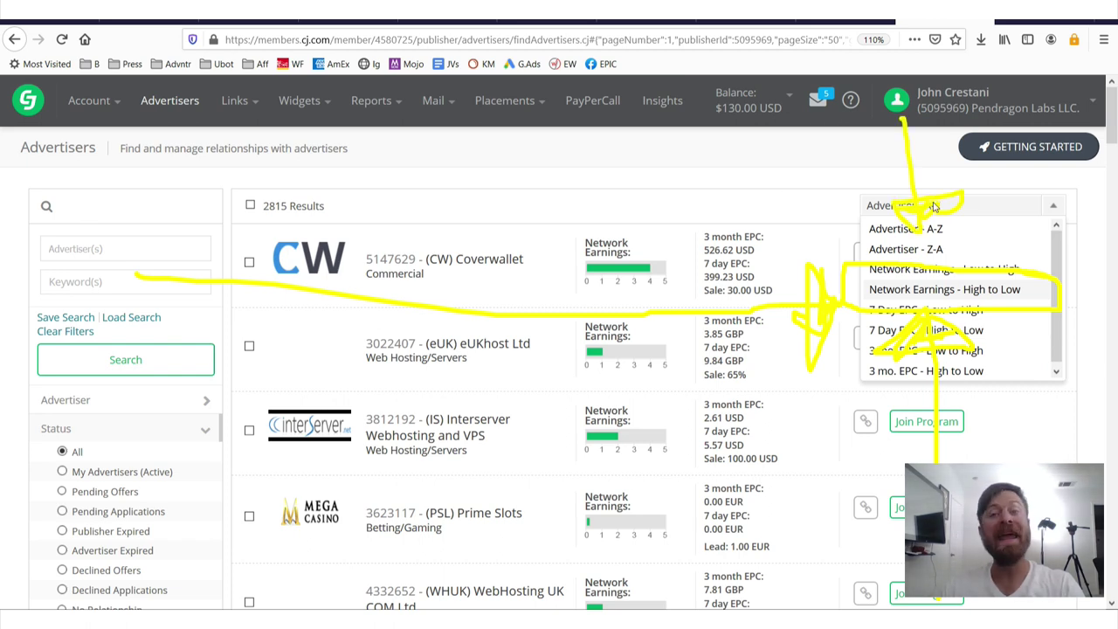
click(926, 289)
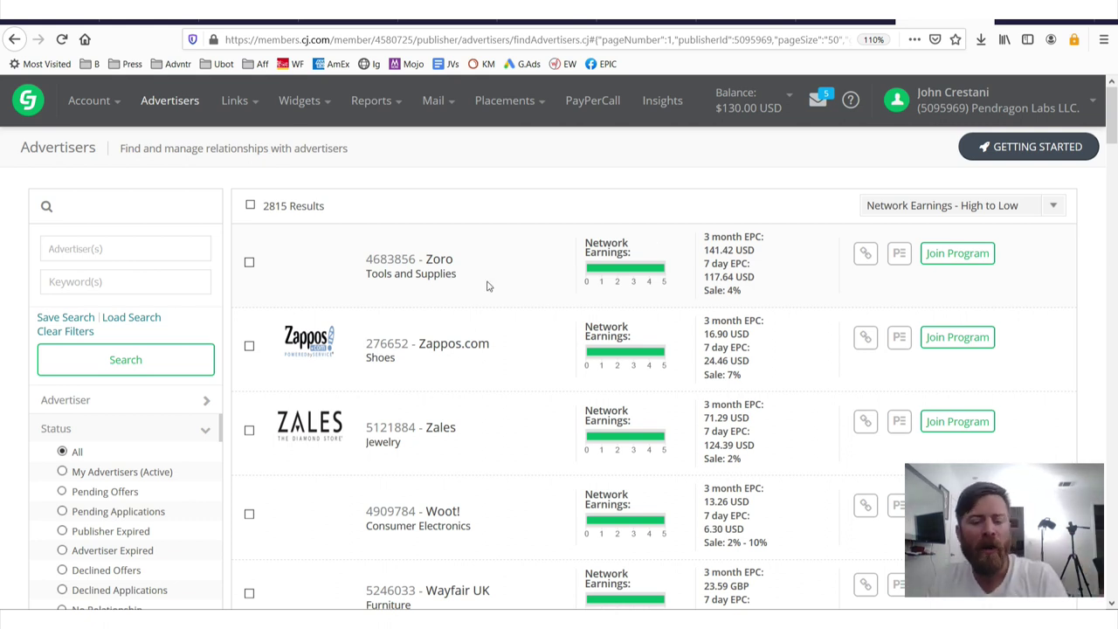
Mark the first advertisers in the list, including Zappos and Zales, and point out their Join Program options.
drag(225, 209, 219, 332)
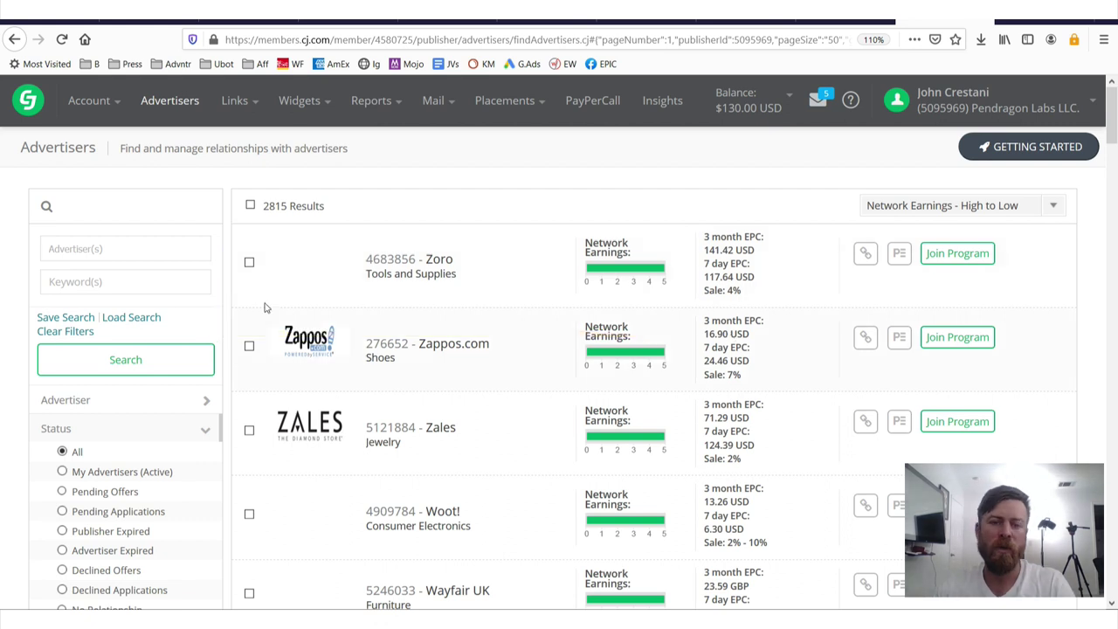
mouse_move(259, 295)
mouse_down()
mouse_move(249, 389)
mouse_move(353, 306)
mouse_move(274, 305)
mouse_up()
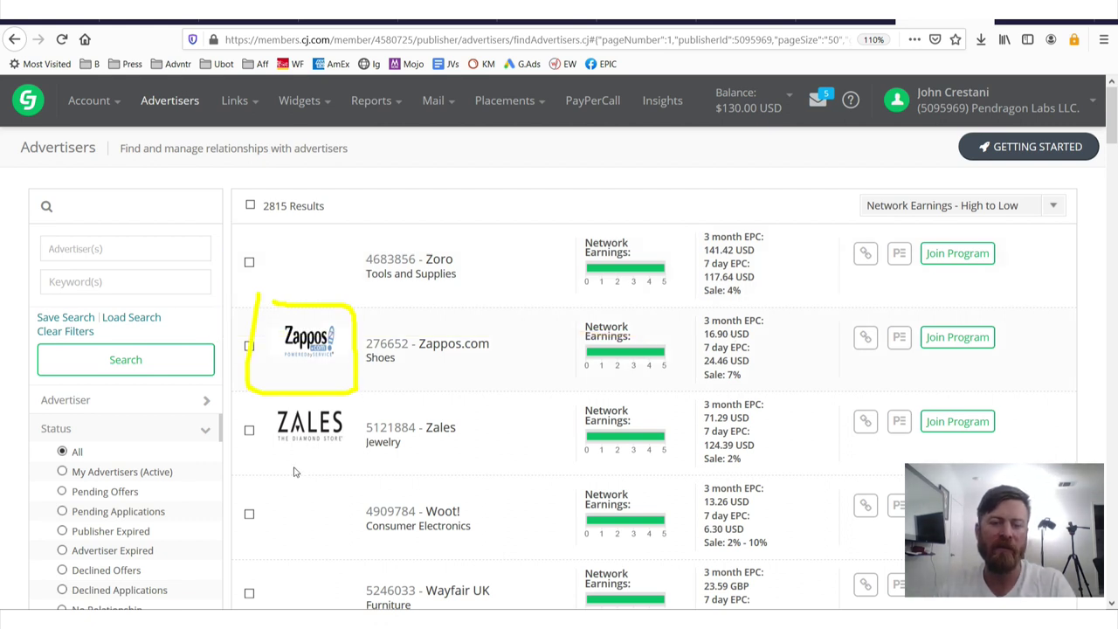
mouse_move(252, 447)
mouse_down()
mouse_move(337, 387)
mouse_move(188, 406)
mouse_up()
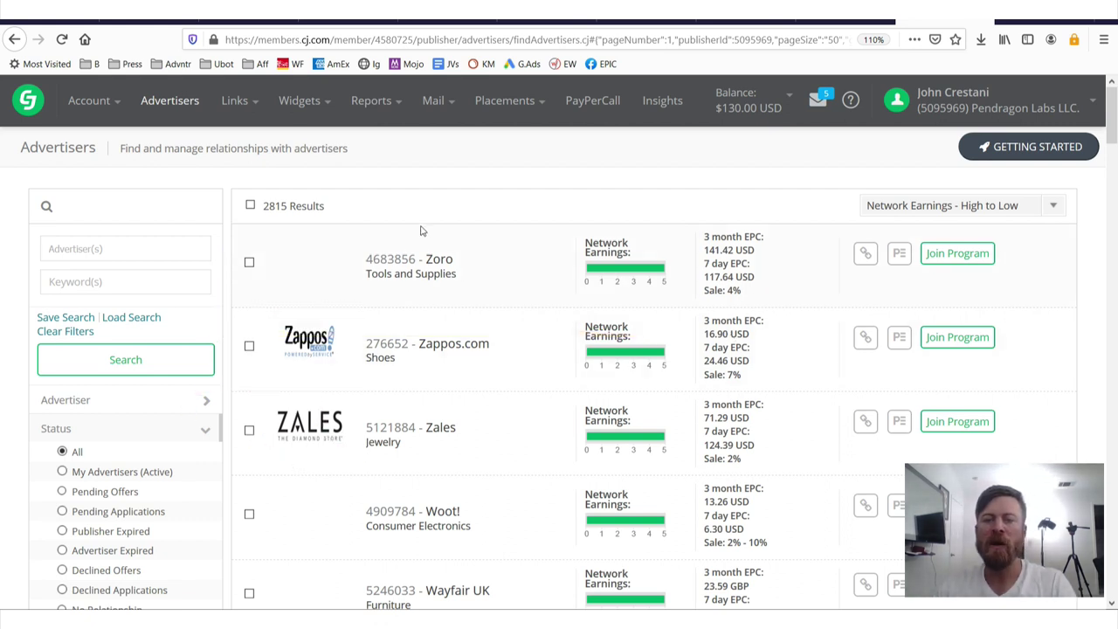
mouse_move(233, 267)
mouse_down()
mouse_move(559, 137)
mouse_move(1049, 203)
mouse_move(976, 232)
mouse_move(1035, 232)
mouse_move(1030, 294)
mouse_move(1033, 227)
mouse_up()
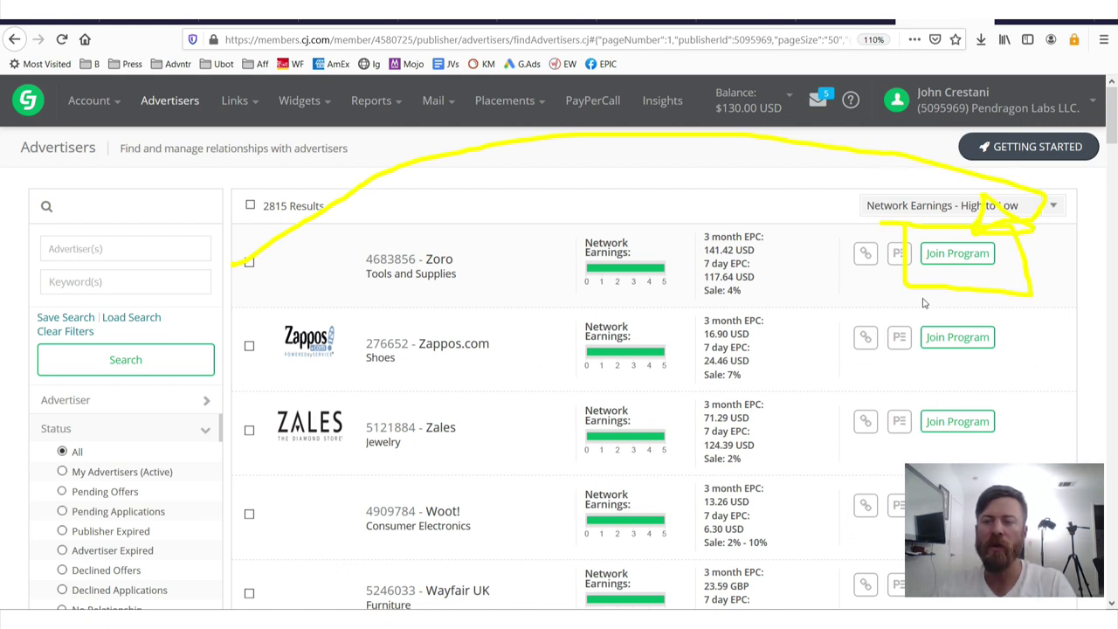
drag(924, 303, 913, 336)
drag(937, 393, 928, 366)
Apply to join the Zoro program, accept its Special Terms and Conditions July 2016, and highlight the Pending Application wording.
click(957, 253)
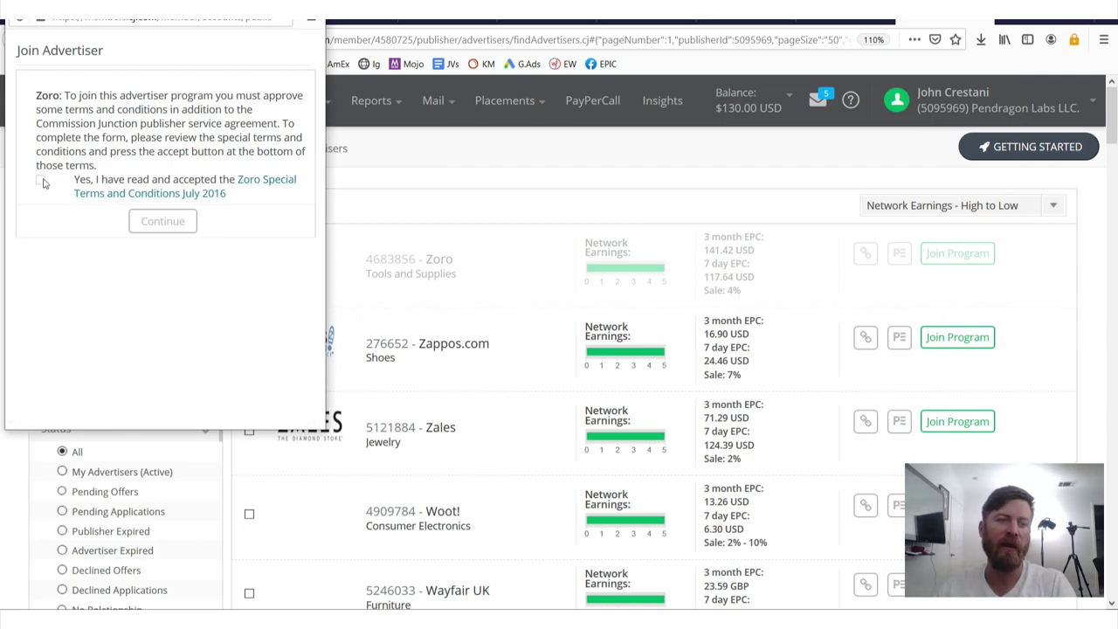
click(150, 192)
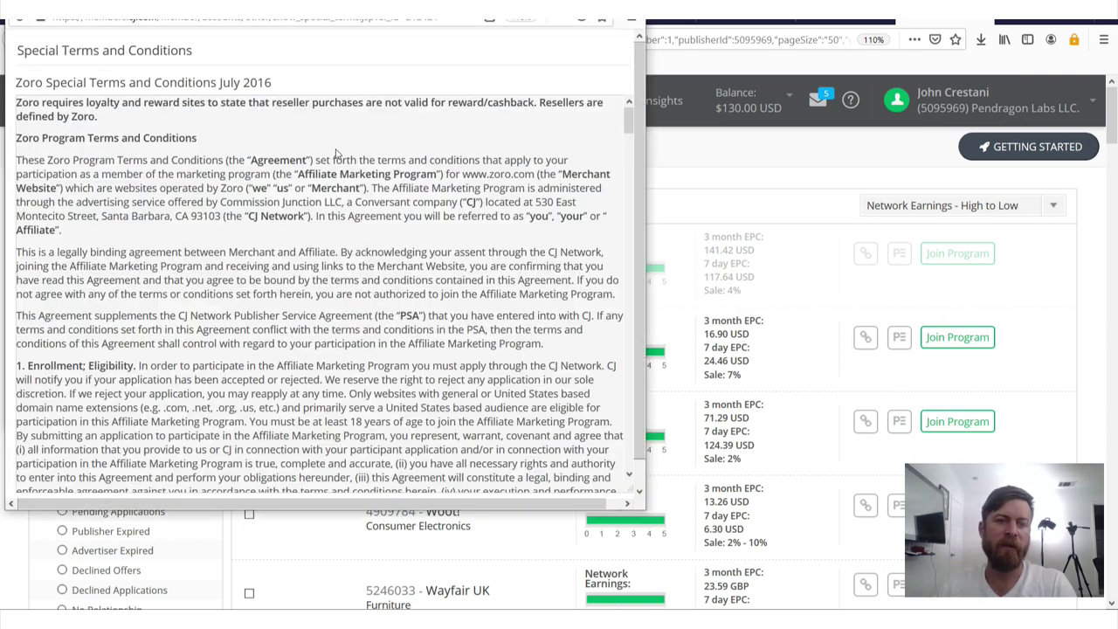
scroll(614, 159, down, 10)
scroll(614, 158, down, 15)
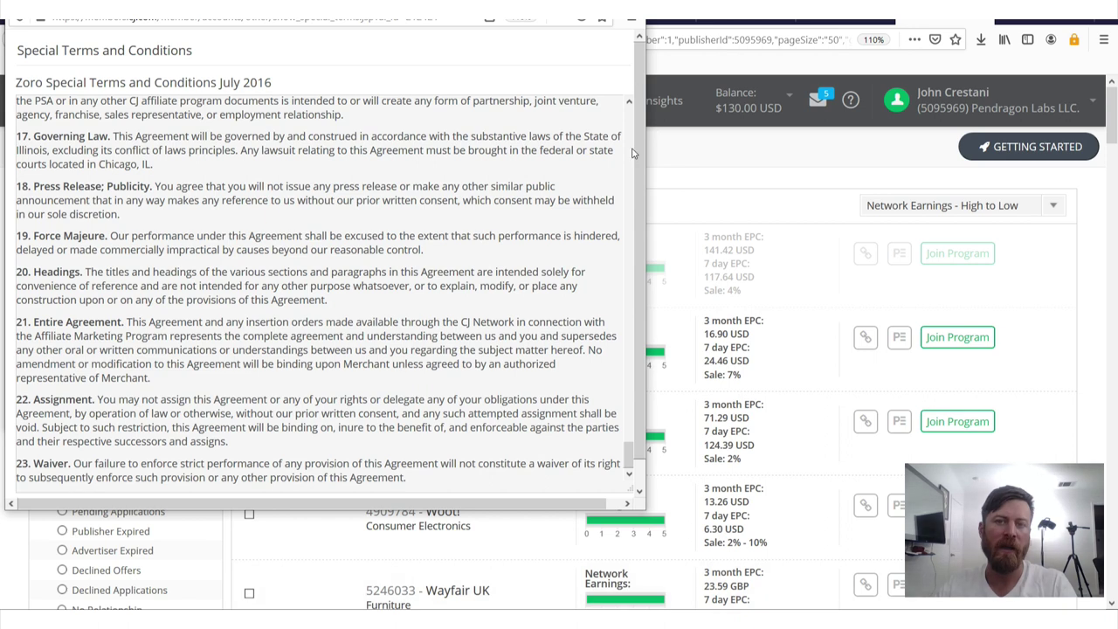
scroll(454, 349, down, 1)
click(319, 491)
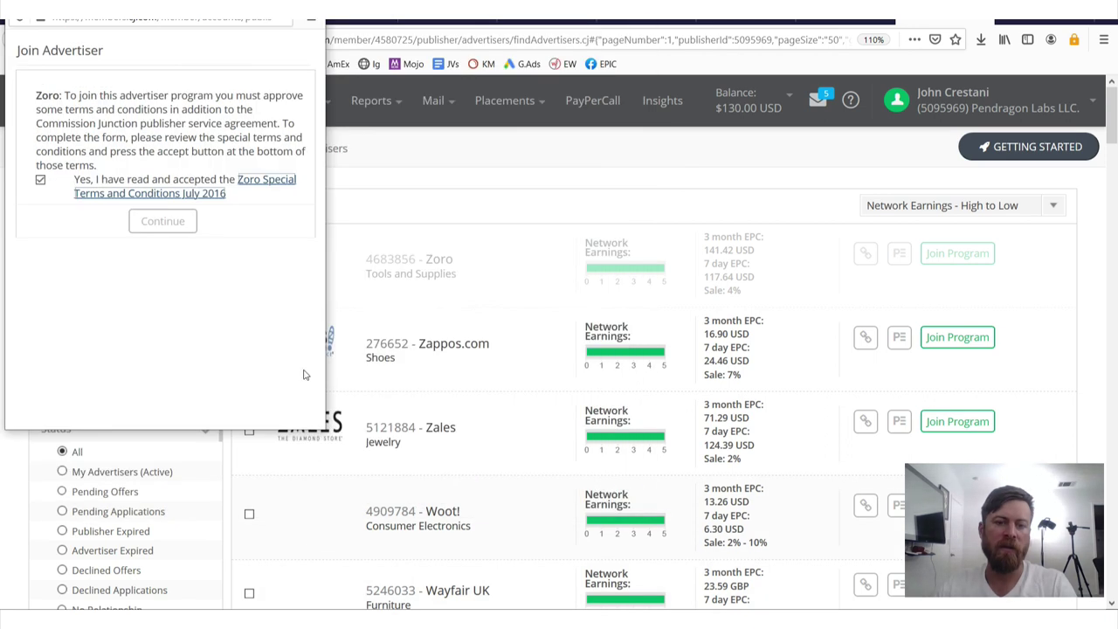
click(162, 221)
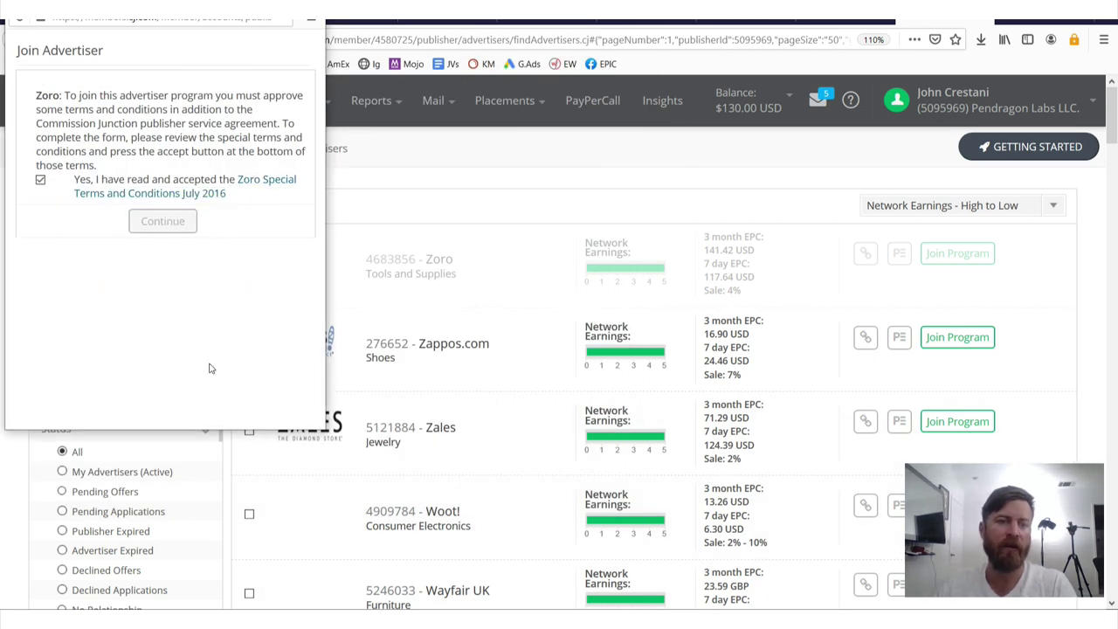
drag(138, 82, 294, 95)
click(210, 175)
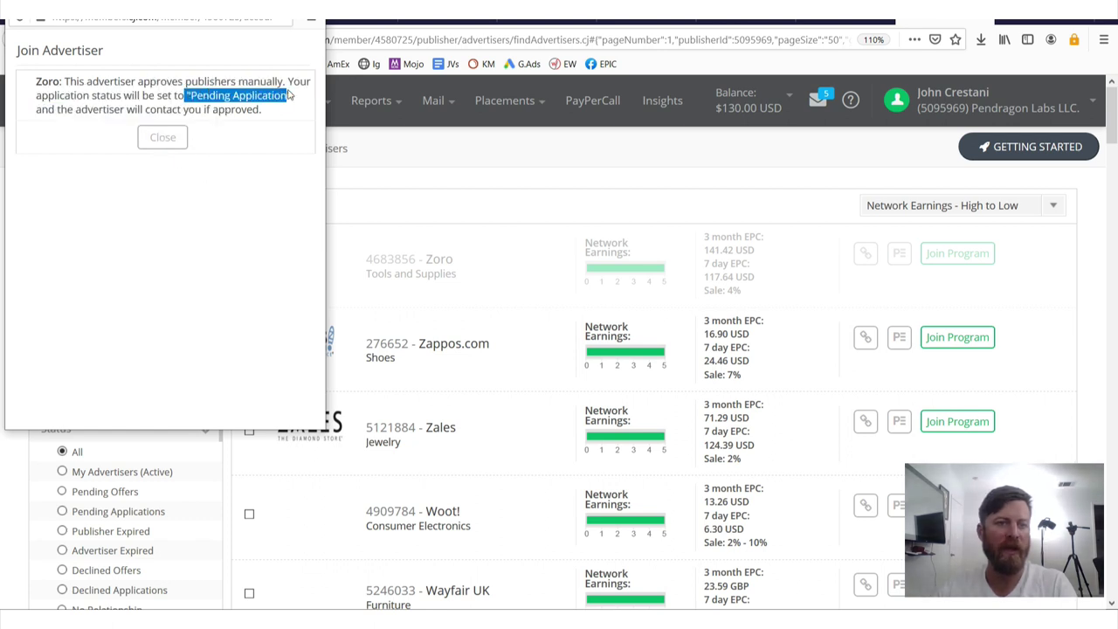
Close the Zoro Join Advertiser window, search the advertisers for Fiverr Affiliates, and open that advertiser's details.
click(75, 79)
mouse_move(23, 64)
mouse_down()
mouse_move(21, 150)
mouse_move(306, 96)
mouse_move(65, 62)
mouse_move(23, 70)
mouse_up()
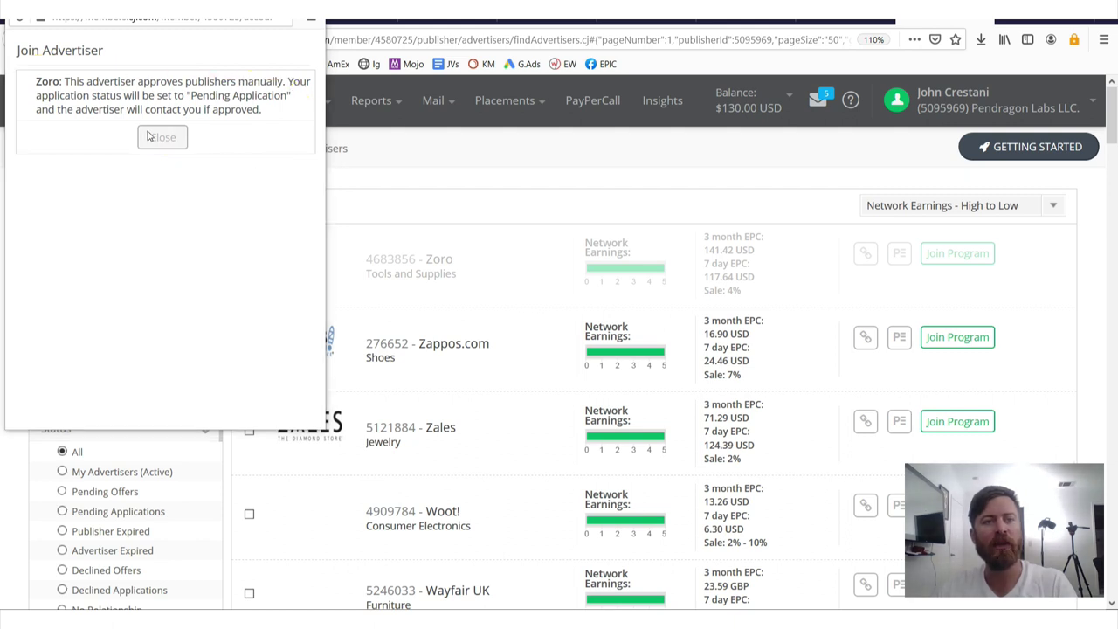
click(159, 138)
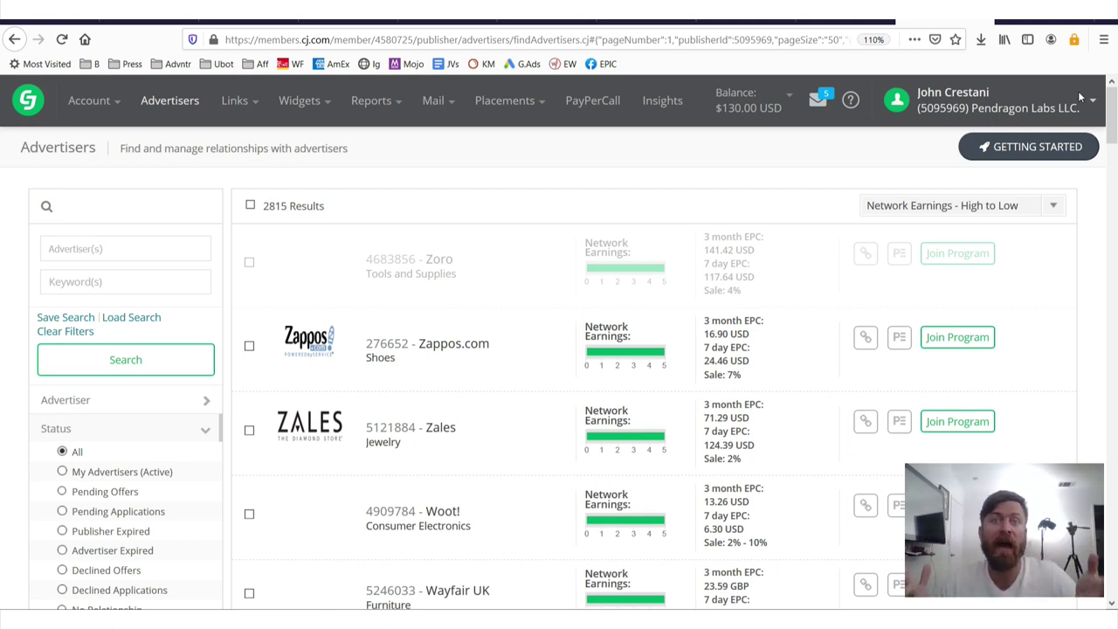
click(131, 384)
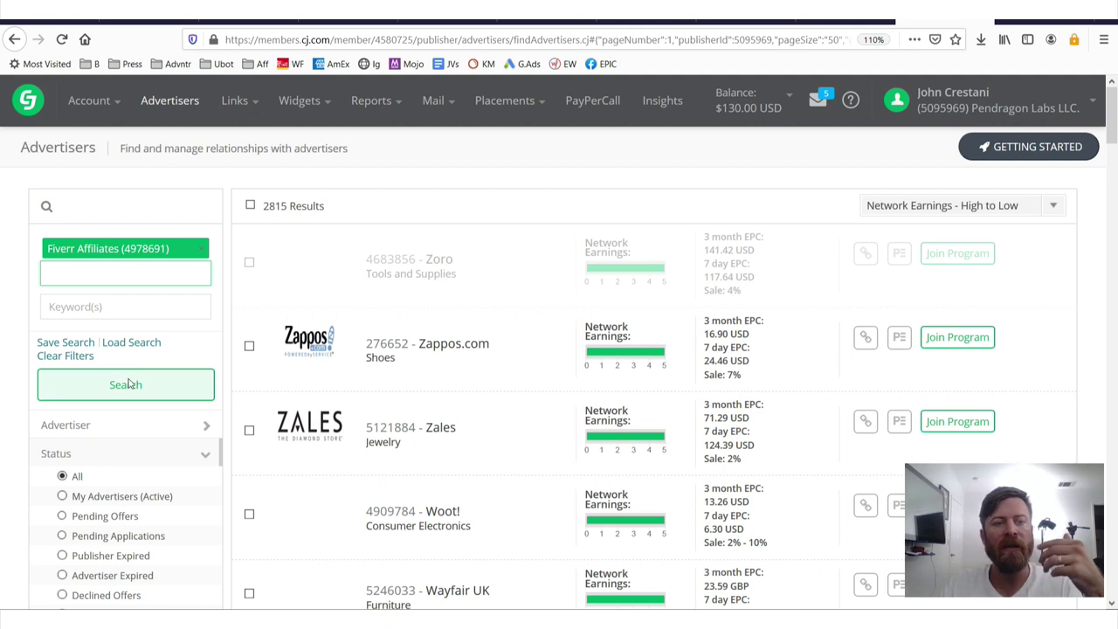
click(359, 269)
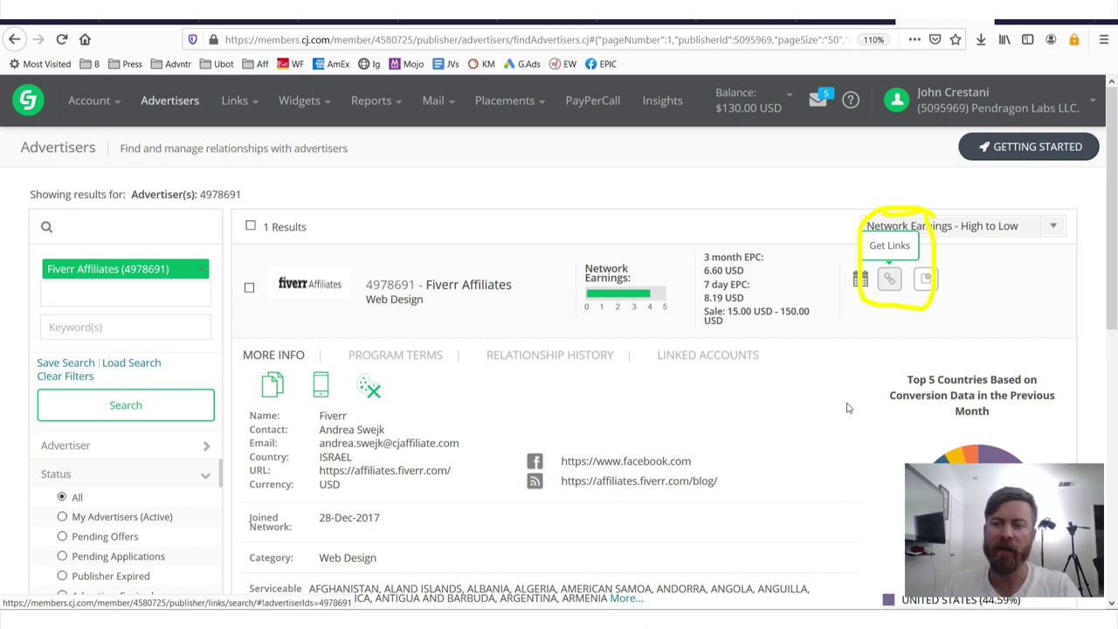
Draw arrows to the Get Links option of Fiverr Affiliates, erase the drawings, and open the advertiser's links.
mouse_move(549, 492)
mouse_down()
mouse_move(884, 348)
mouse_move(864, 328)
mouse_up()
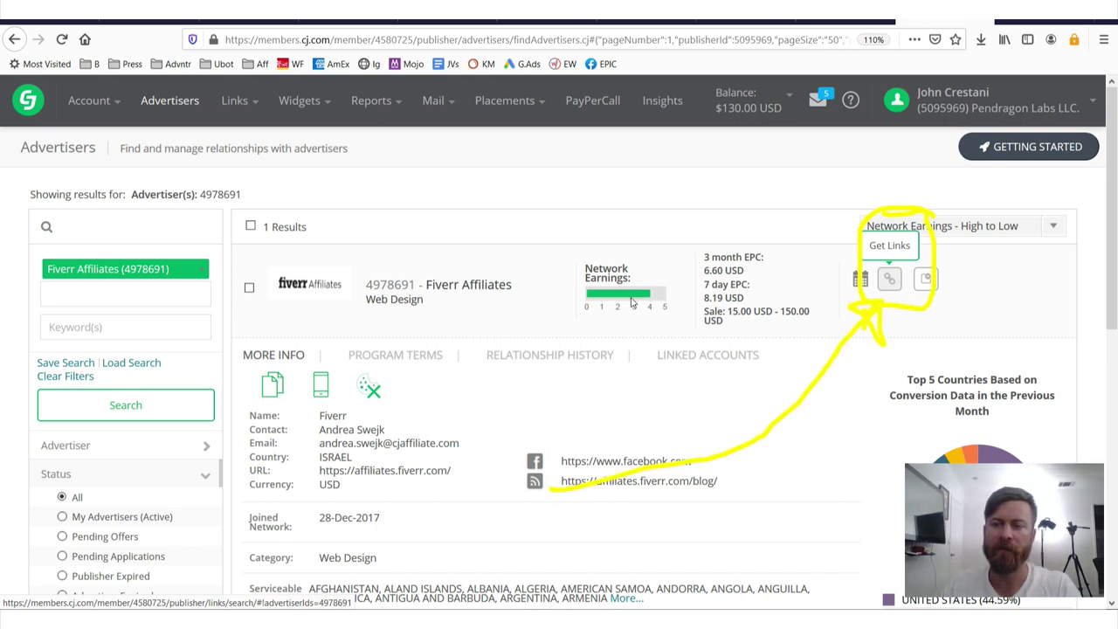
mouse_move(291, 286)
mouse_down()
mouse_move(852, 287)
mouse_move(821, 350)
mouse_up()
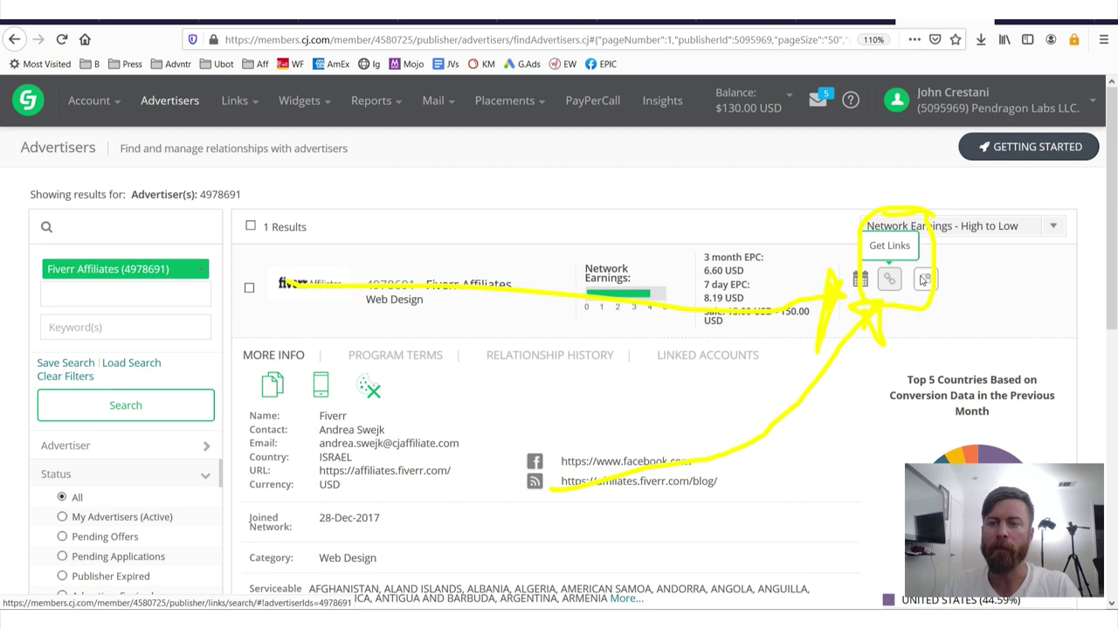
key(Escape)
click(890, 279)
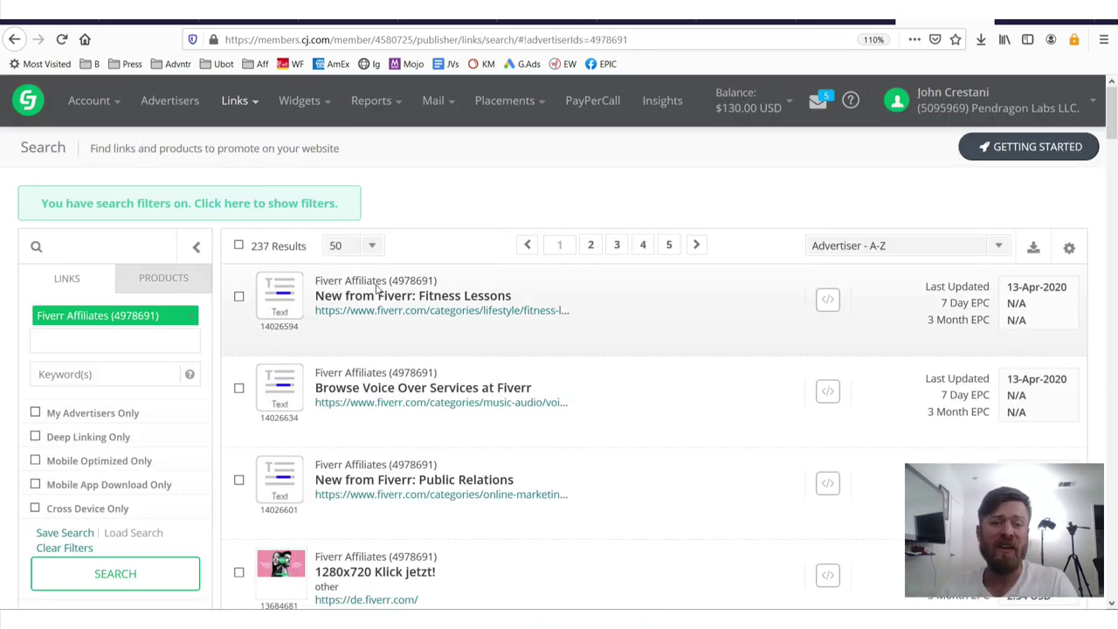
Box the results count above the Fiverr link list, draw an arrow to it, and erase the drawings.
key(ctrl+plus)
key(ctrl+plus)
key(ctrl+plus)
key(ctrl+plus)
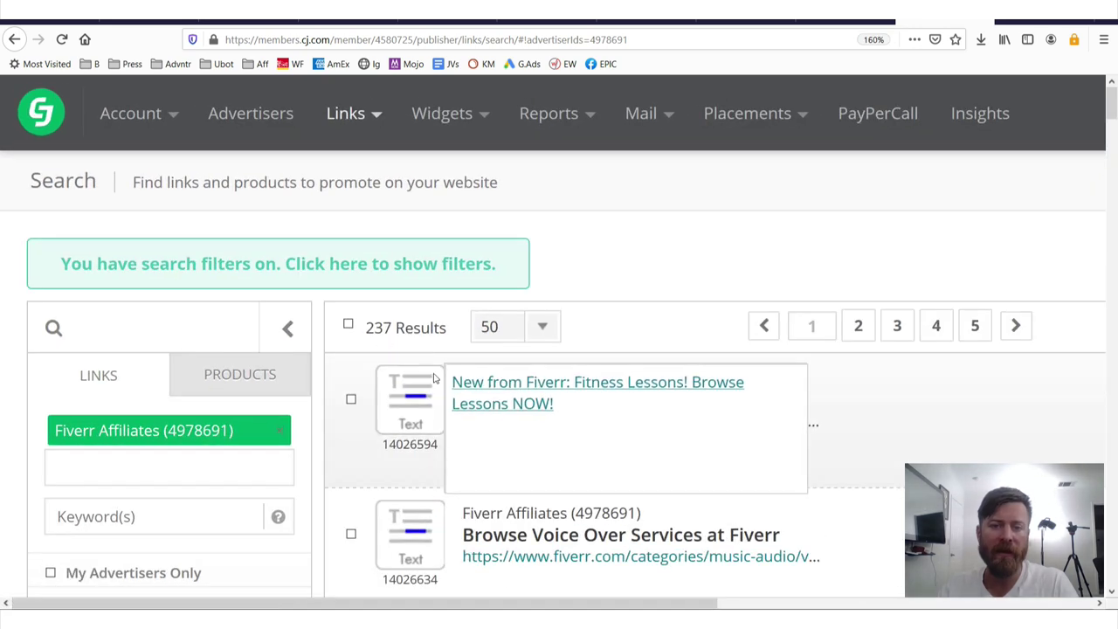
mouse_move(378, 295)
mouse_down()
mouse_move(345, 293)
mouse_move(327, 353)
mouse_move(450, 325)
mouse_move(369, 297)
mouse_up()
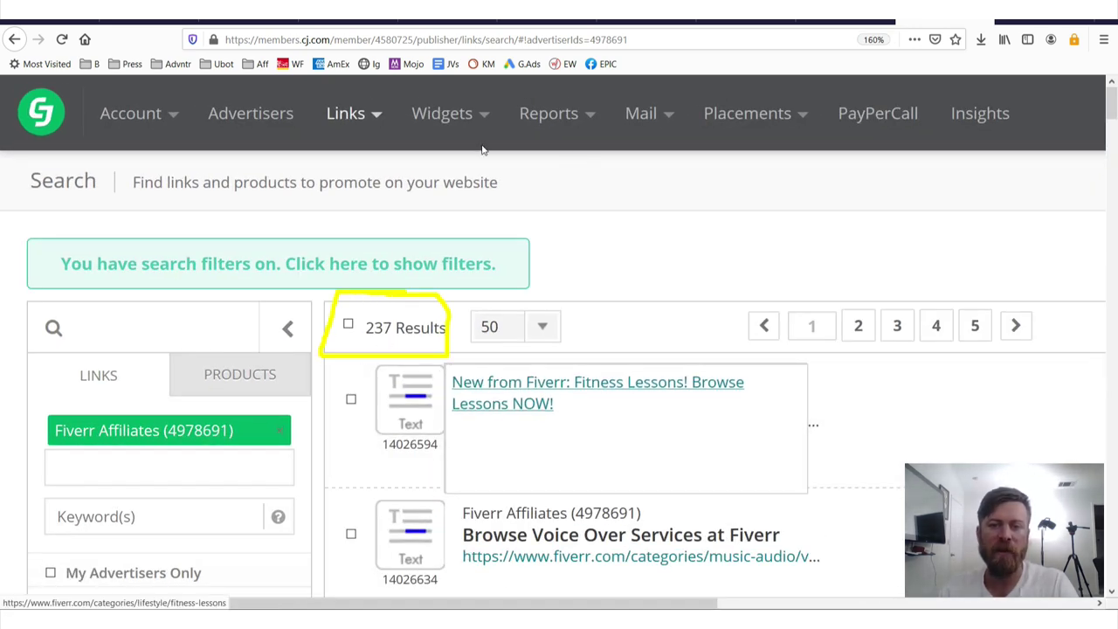
mouse_move(483, 149)
mouse_down()
mouse_move(611, 294)
mouse_move(479, 316)
mouse_move(489, 279)
mouse_move(463, 310)
mouse_move(485, 336)
mouse_move(483, 371)
mouse_move(484, 345)
mouse_up()
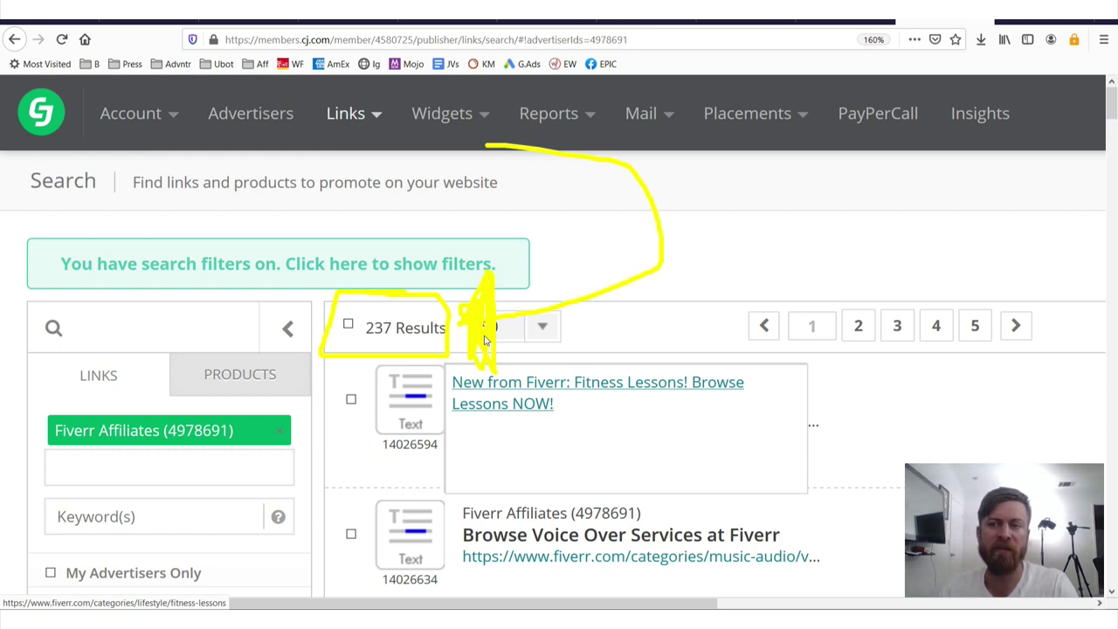
key(Escape)
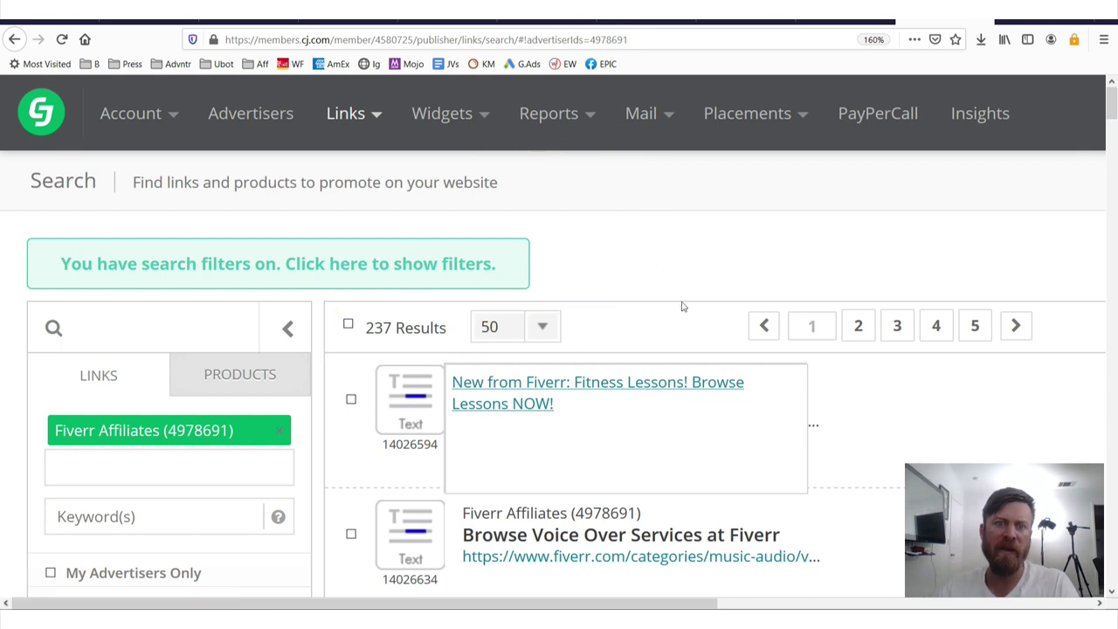
Browse the Fiverr links, mark the 160x600 Hire Freelancers banner with drawings, and erase them.
key(ctrl+minus)
key(ctrl+minus)
scroll(696, 415, down, 2)
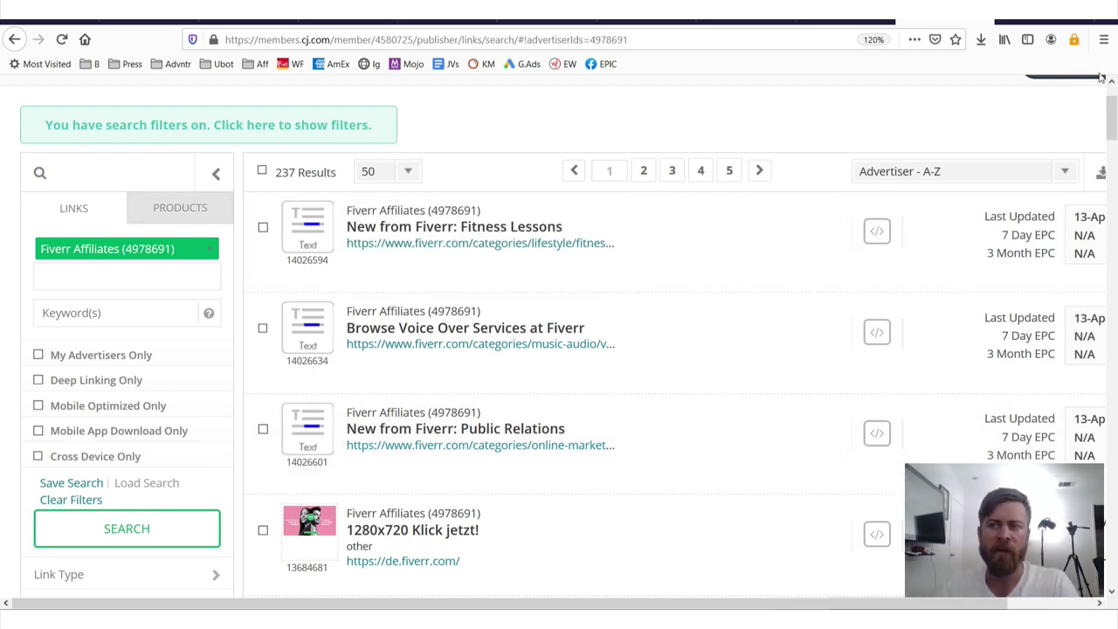
drag(1111, 111, 1108, 566)
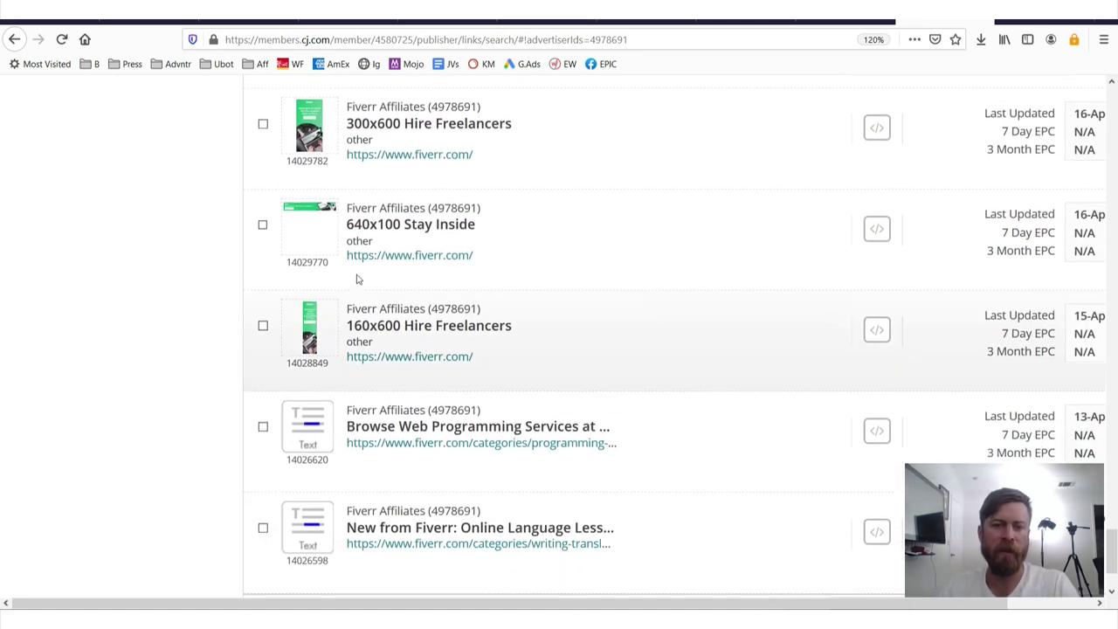
drag(355, 278, 487, 270)
mouse_move(394, 347)
mouse_down()
mouse_move(342, 384)
mouse_move(407, 395)
mouse_up()
key(Escape)
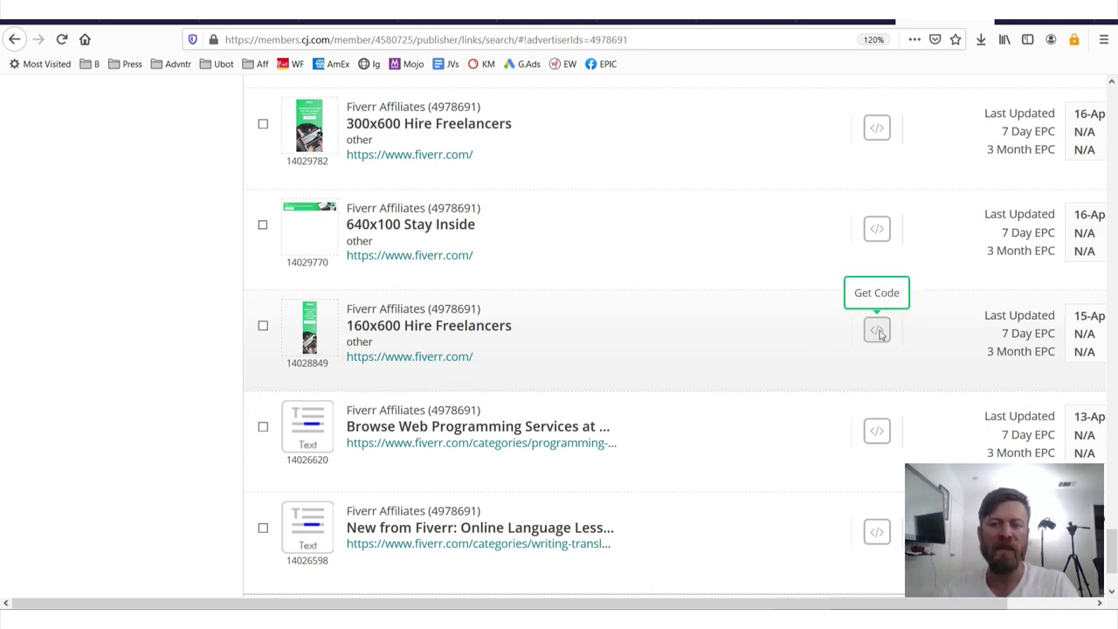
Point out the Get Code option of the 160x600 Hire Freelancers banner with drawings, erase them, and open the banner's code.
mouse_move(917, 267)
mouse_down()
mouse_move(841, 257)
mouse_move(827, 350)
mouse_move(911, 358)
mouse_move(896, 262)
mouse_move(829, 257)
mouse_move(830, 337)
mouse_move(885, 364)
mouse_move(918, 260)
mouse_move(827, 256)
mouse_up()
drag(534, 292, 797, 287)
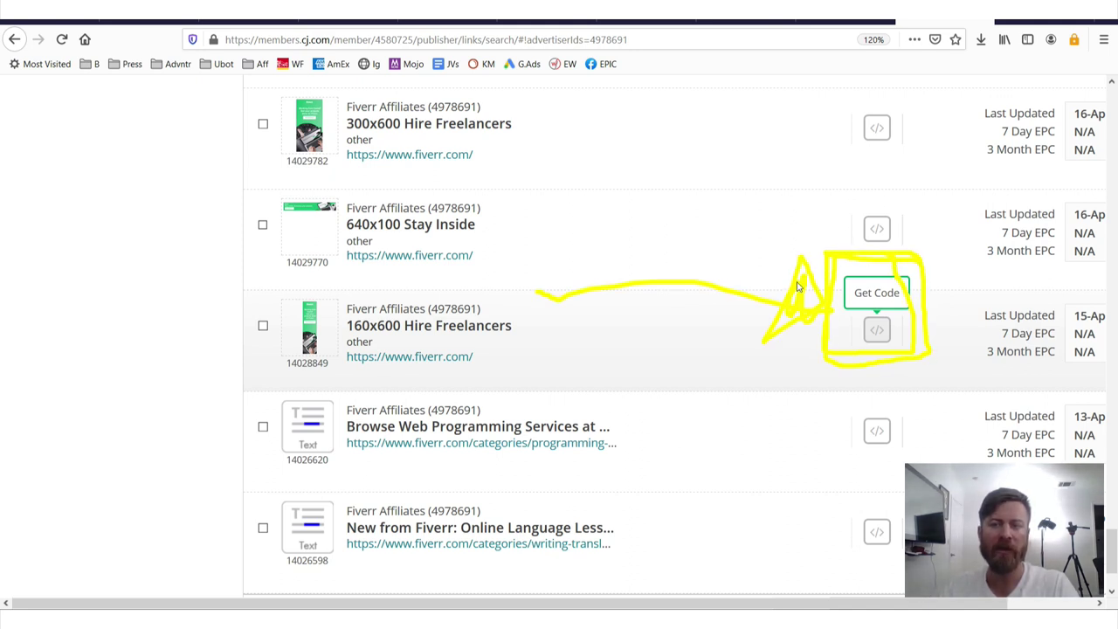
mouse_move(786, 63)
mouse_down()
mouse_move(826, 157)
mouse_move(881, 179)
mouse_move(821, 238)
mouse_move(866, 208)
mouse_up()
key(Escape)
click(876, 339)
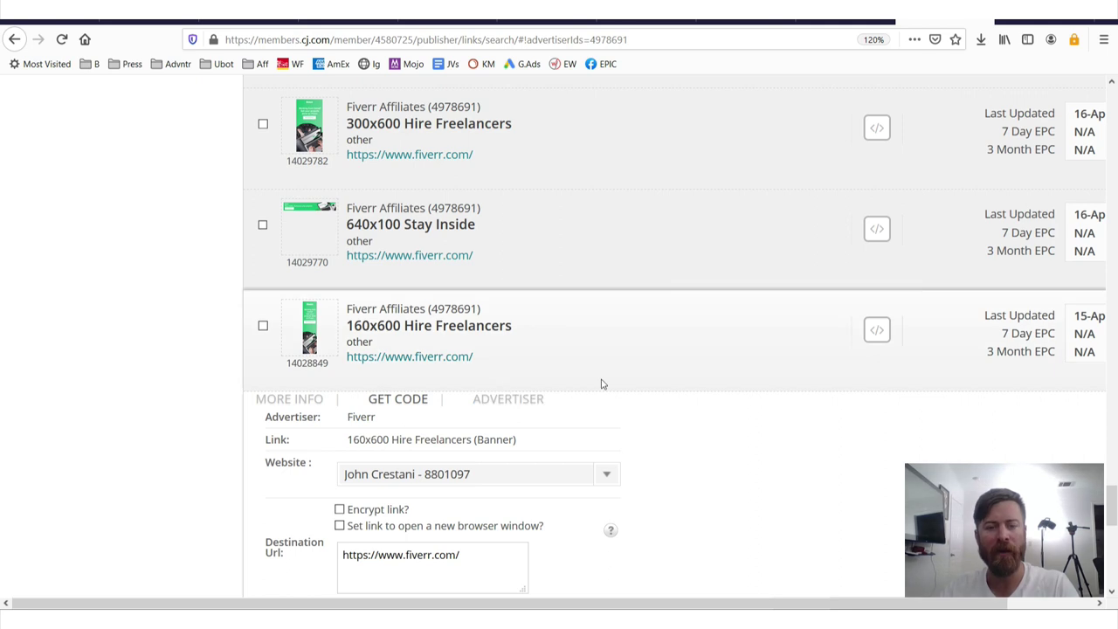
scroll(675, 461, down, 1)
key(ctrl+minus)
key(ctrl+minus)
key(ctrl+minus)
key(ctrl+minus)
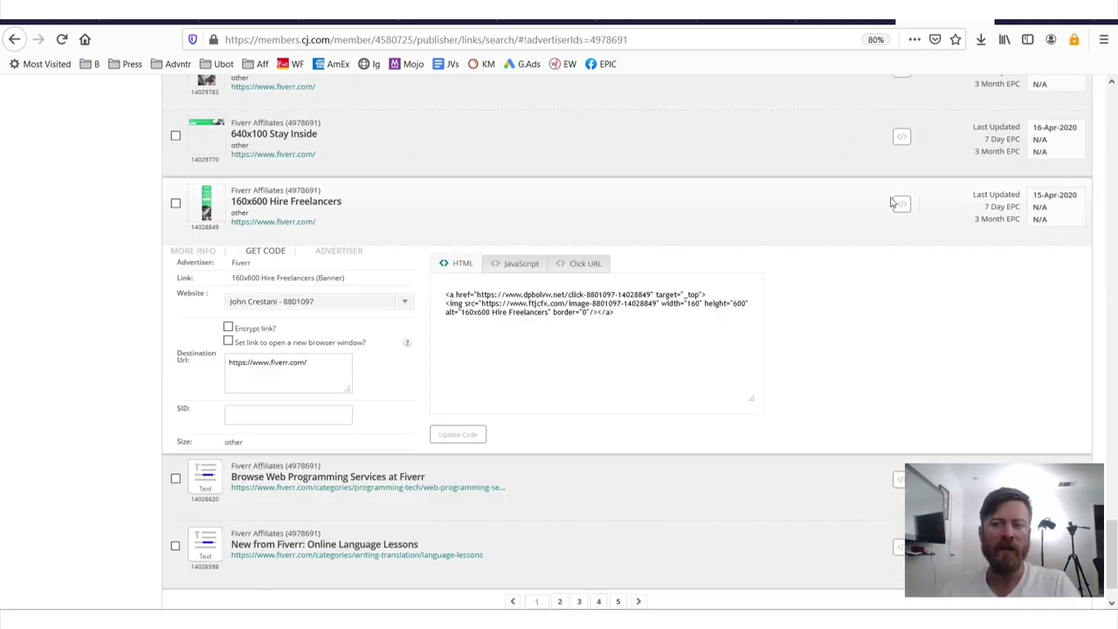
click(901, 206)
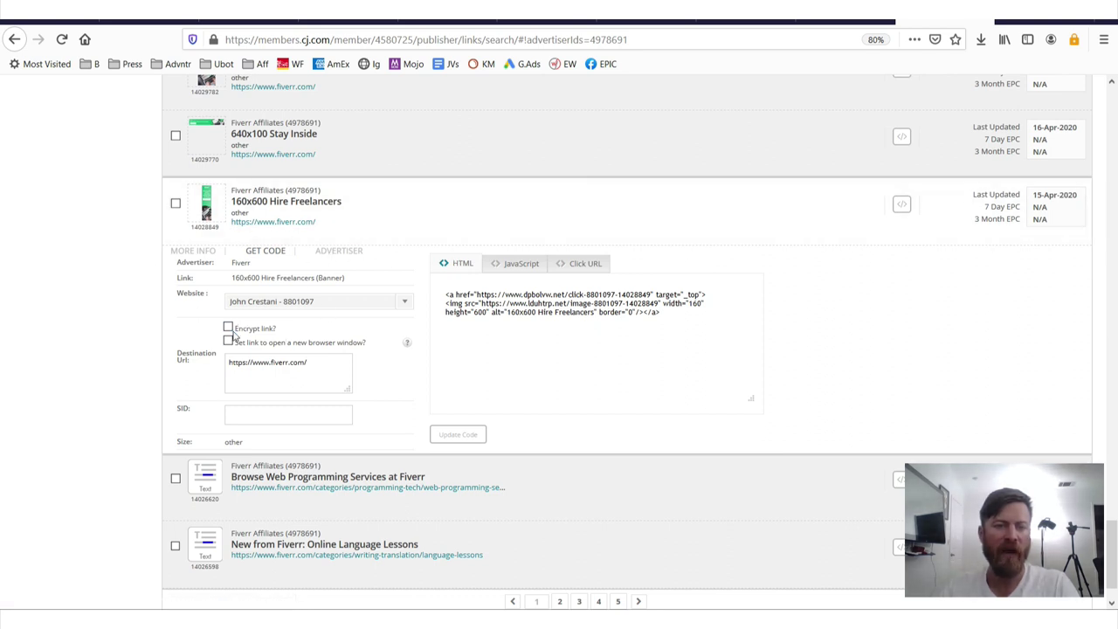
Point out the option to open the link in a new browser window, and set the banner's SID to facebookads.
drag(234, 334, 287, 333)
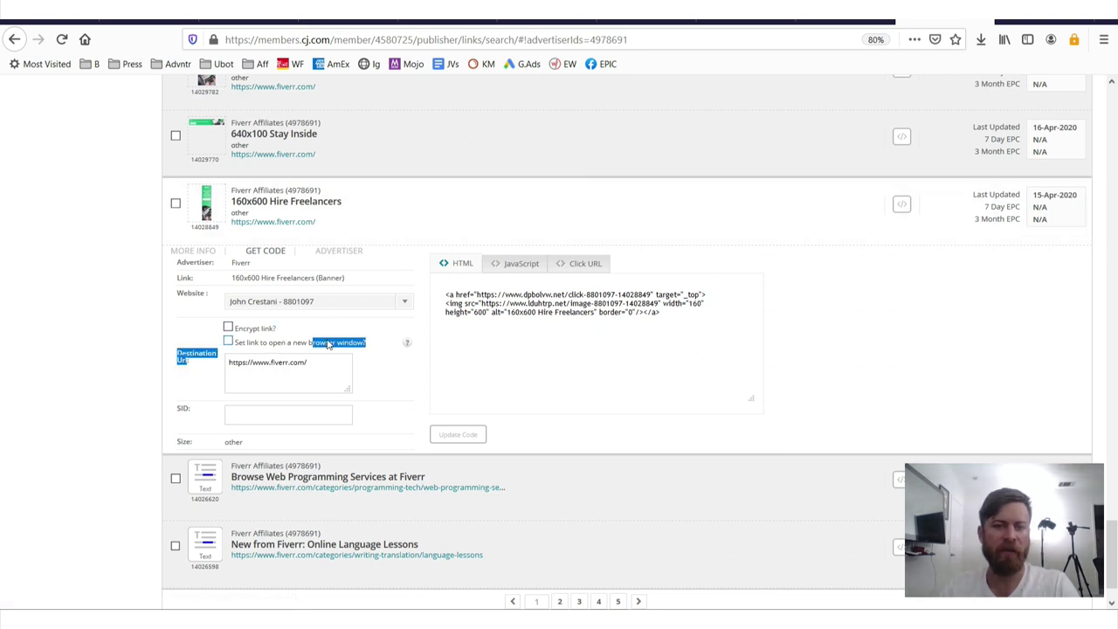
click(253, 350)
click(247, 354)
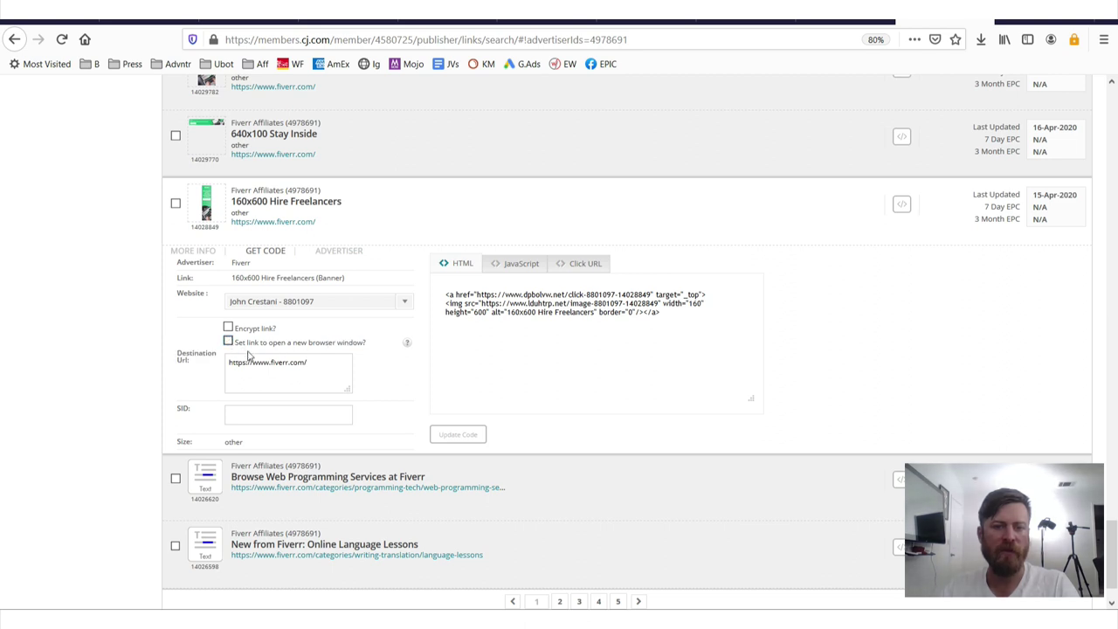
click(289, 413)
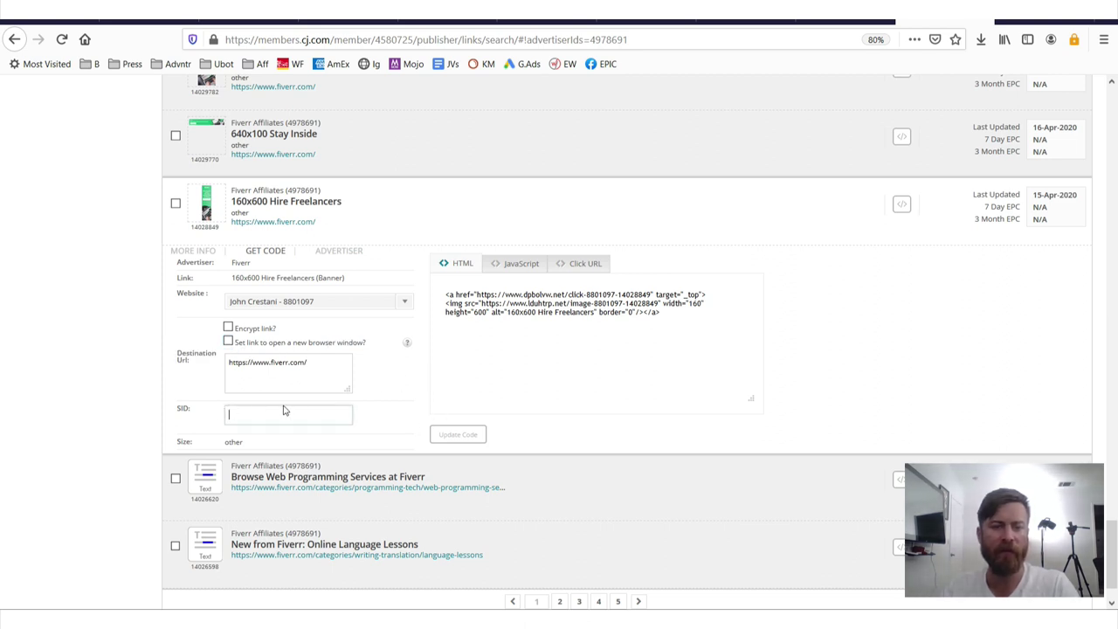
click(282, 418)
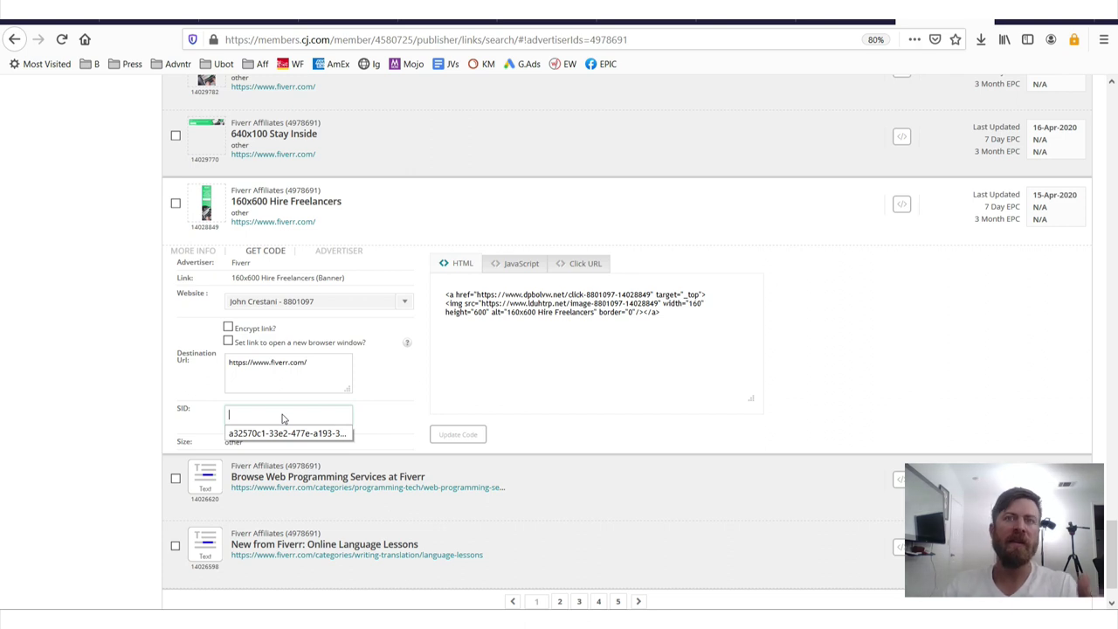
text(facebookads)
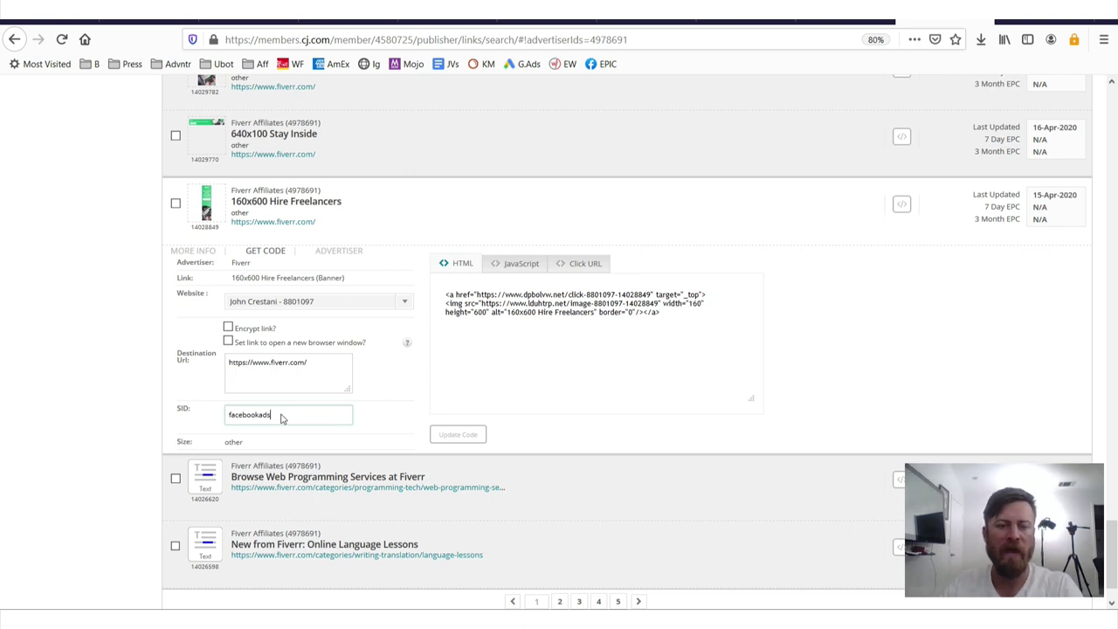
Mark the Click URL format, erase the drawing, and display the banner's code as a Click URL.
mouse_move(635, 258)
mouse_down()
mouse_move(580, 245)
mouse_move(550, 255)
mouse_move(597, 287)
mouse_move(617, 240)
mouse_move(547, 250)
mouse_move(607, 290)
mouse_move(616, 232)
mouse_move(546, 282)
mouse_move(668, 266)
mouse_move(690, 228)
mouse_move(646, 262)
mouse_move(673, 262)
mouse_up()
key(Escape)
click(584, 262)
key(ctrl+plus)
key(ctrl+plus)
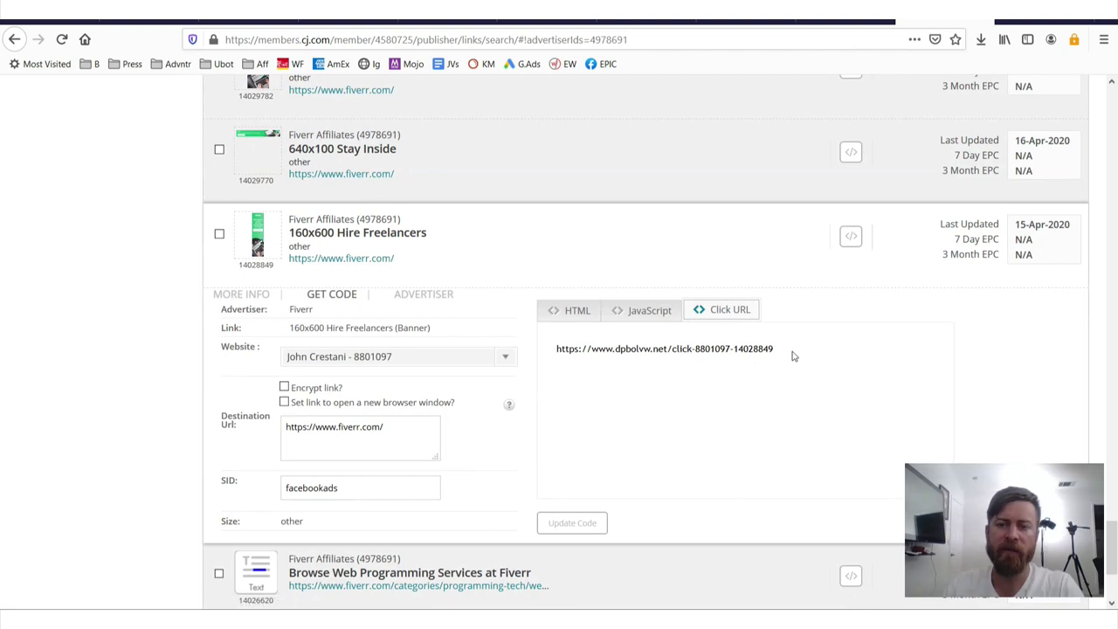
Enlarge the page and highlight the dpbolvw.net domain within the banner's click URL.
drag(775, 358, 557, 361)
click(679, 372)
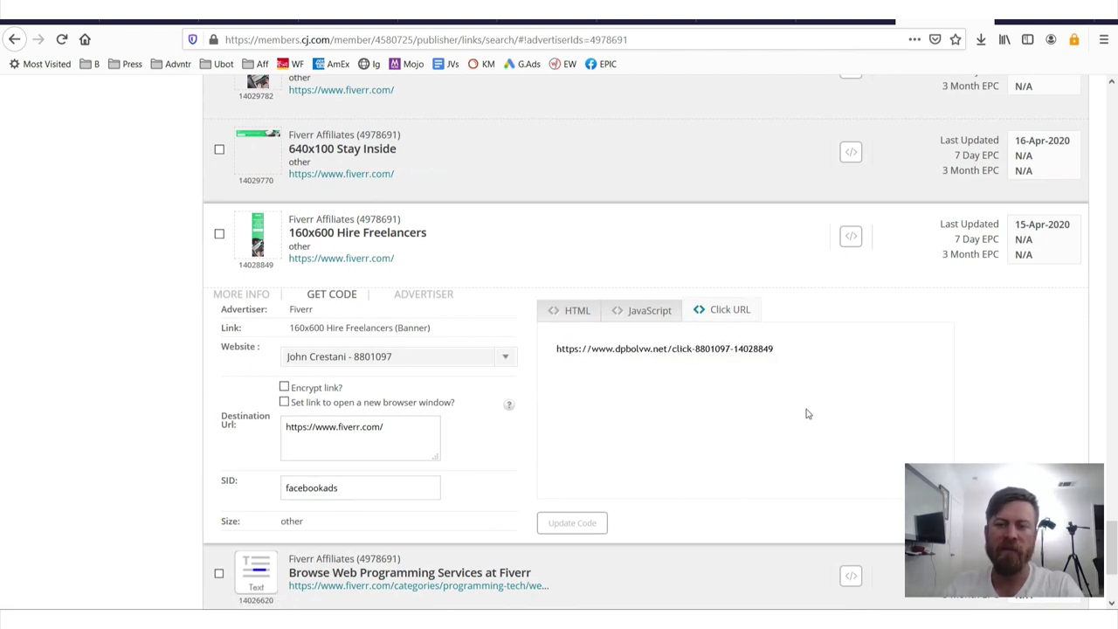
key(ctrl+plus)
key(ctrl+plus)
key(ctrl+plus)
key(ctrl+plus)
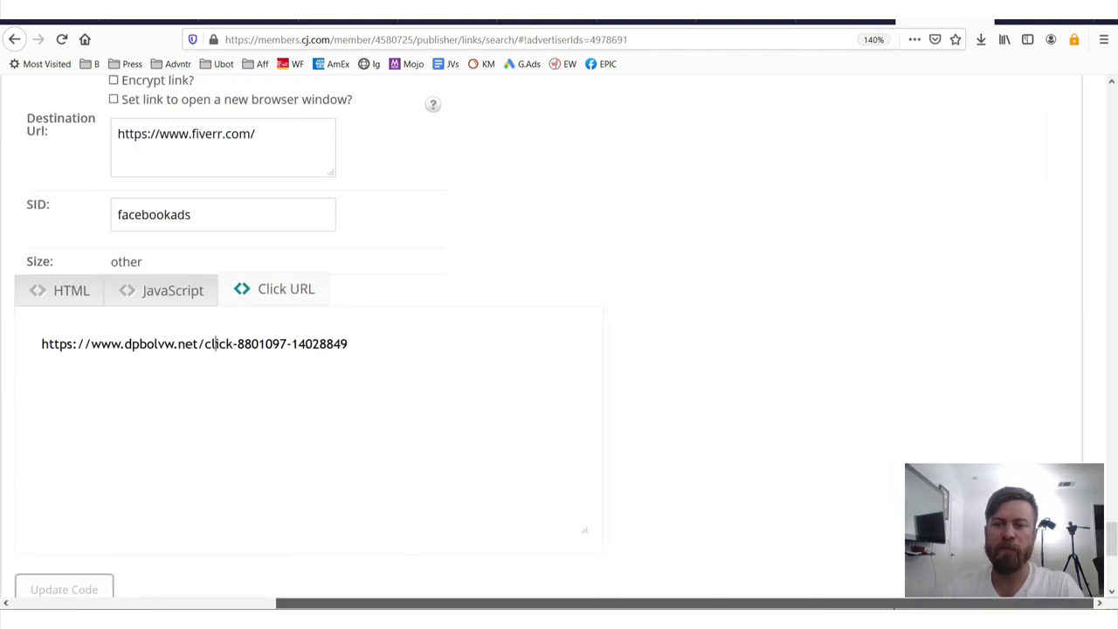
drag(367, 350, 438, 354)
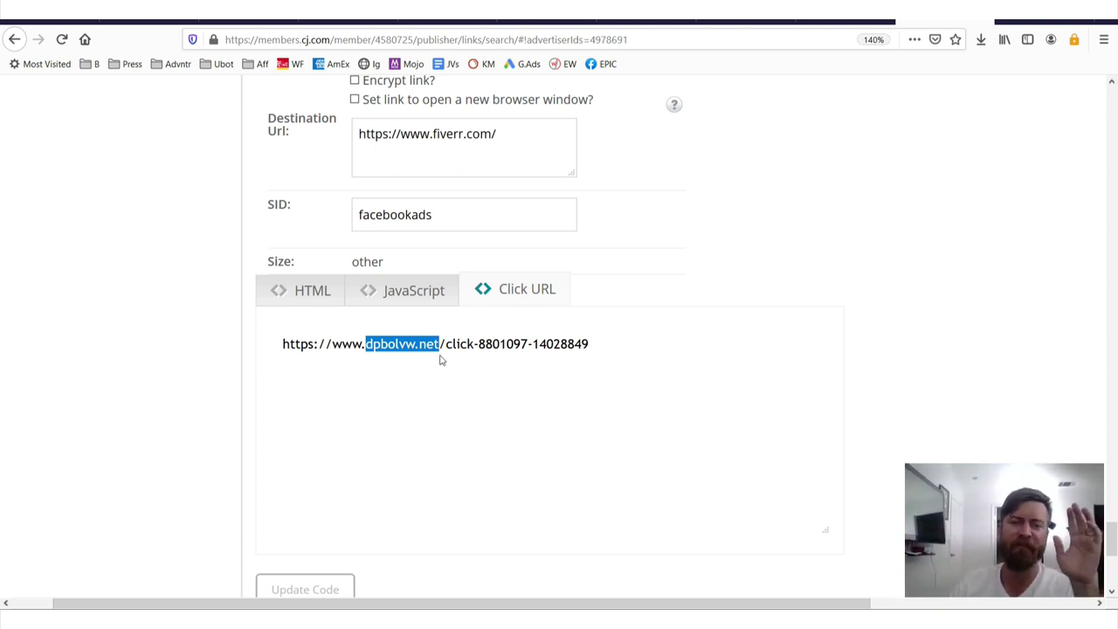
click(428, 353)
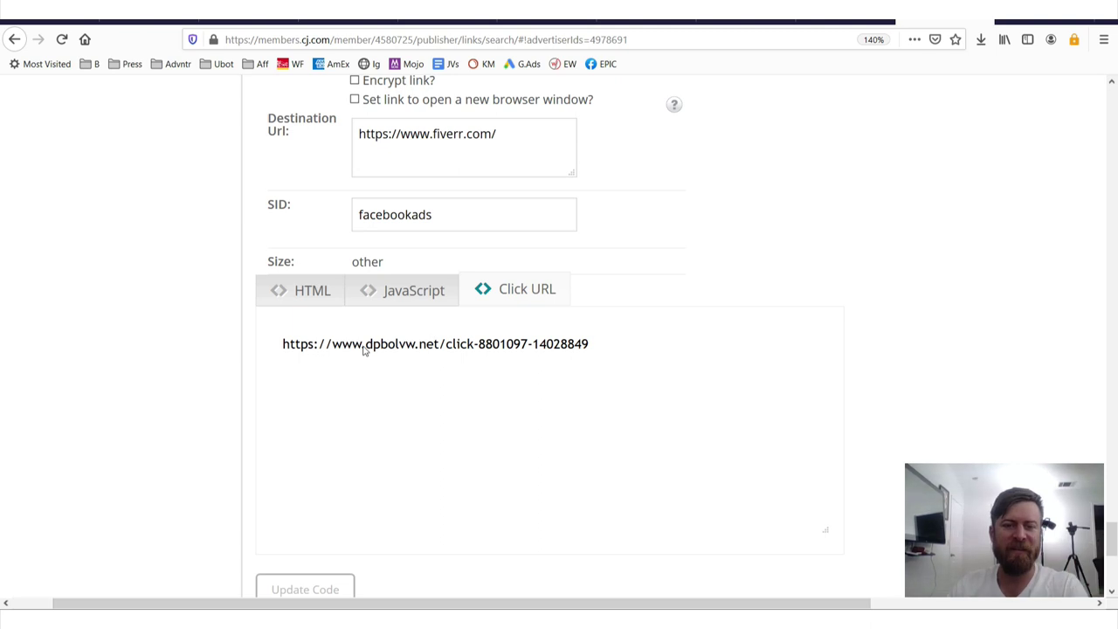
drag(365, 349, 435, 334)
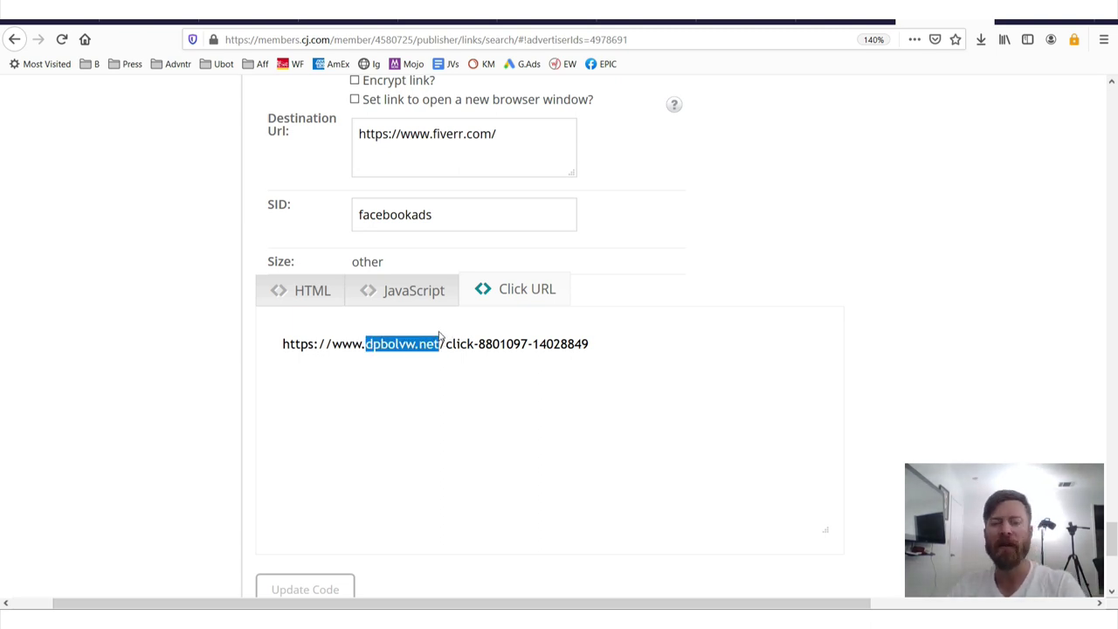
Open the click URL in a new tab and highlight part of the resulting fiverr.com address.
triple_click(439, 338)
right_click(350, 345)
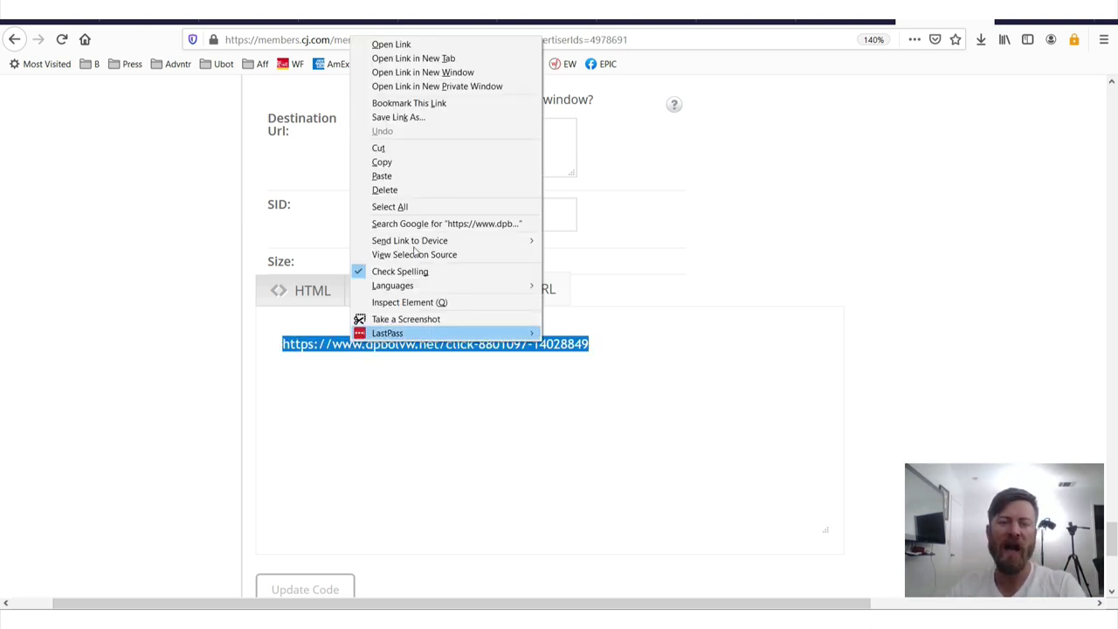
click(413, 58)
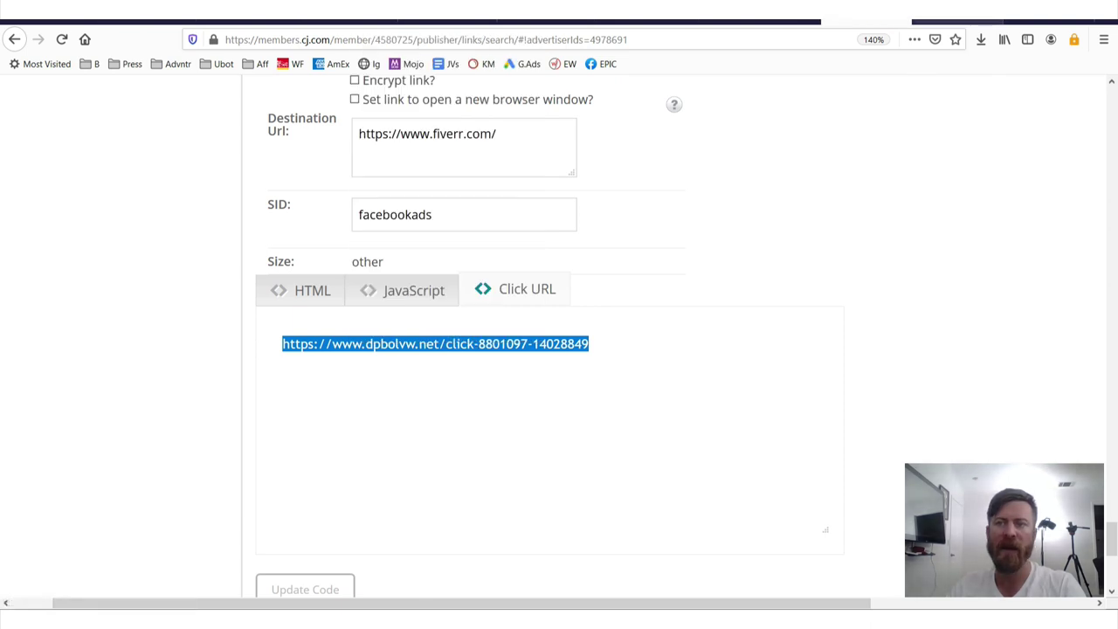
key(ctrl+Tab)
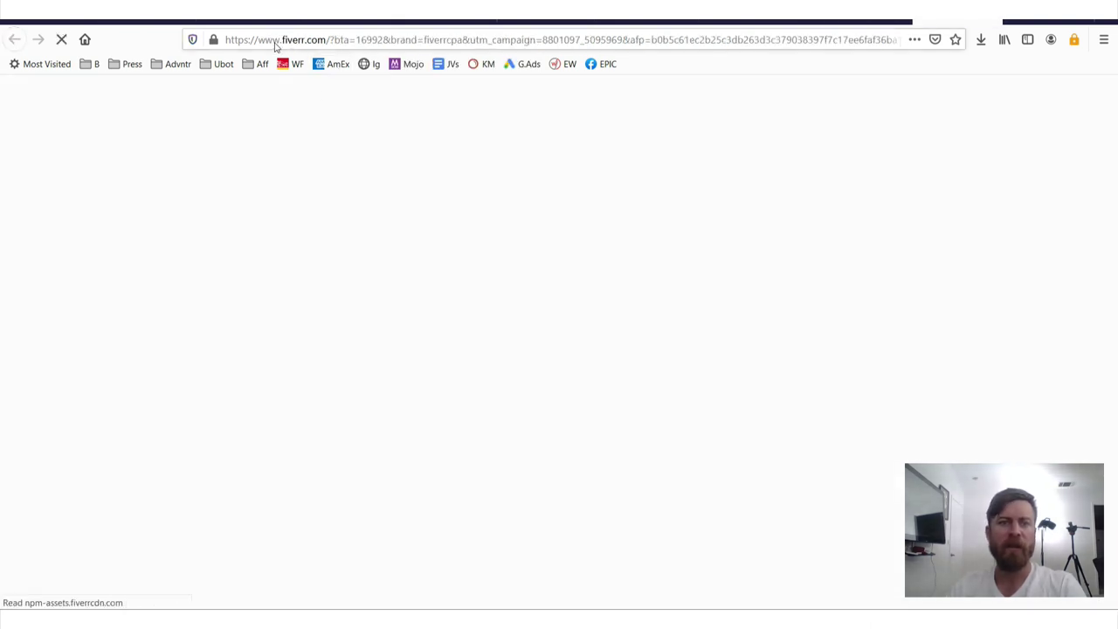
drag(278, 39, 540, 39)
click(64, 177)
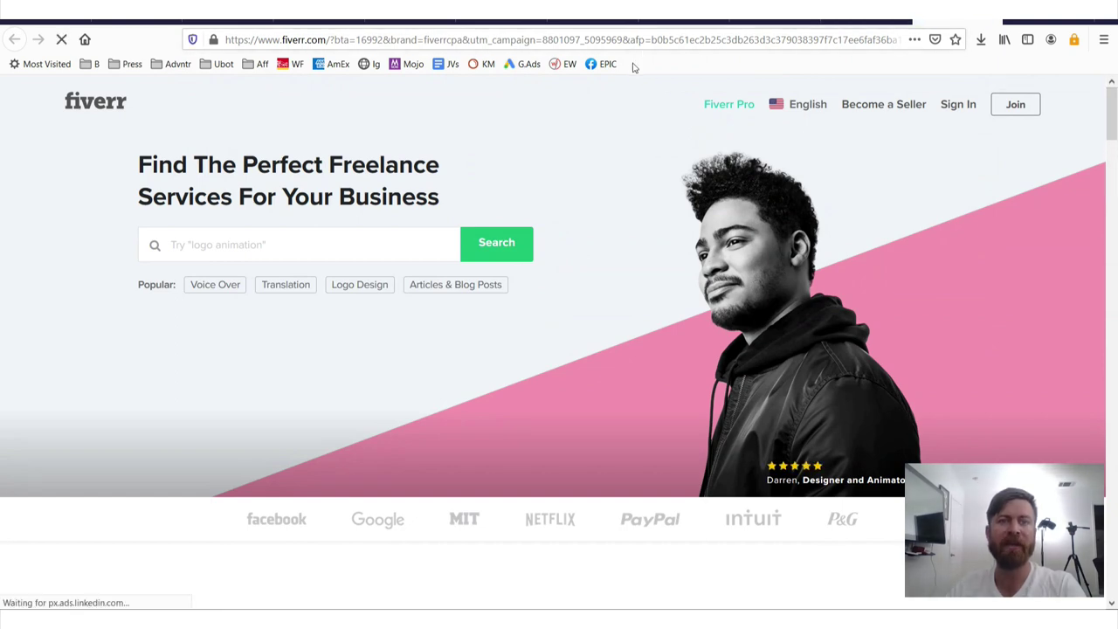
Copy the Fiverr banner's click URL from the CJ link page and load it in a new browser tab.
click(874, 22)
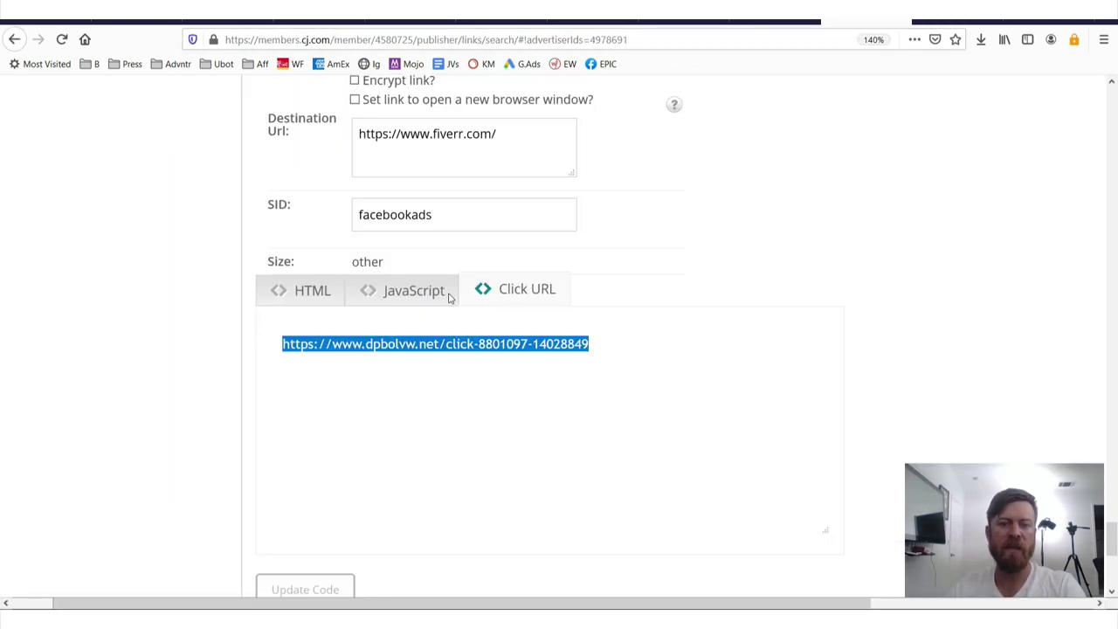
right_click(429, 335)
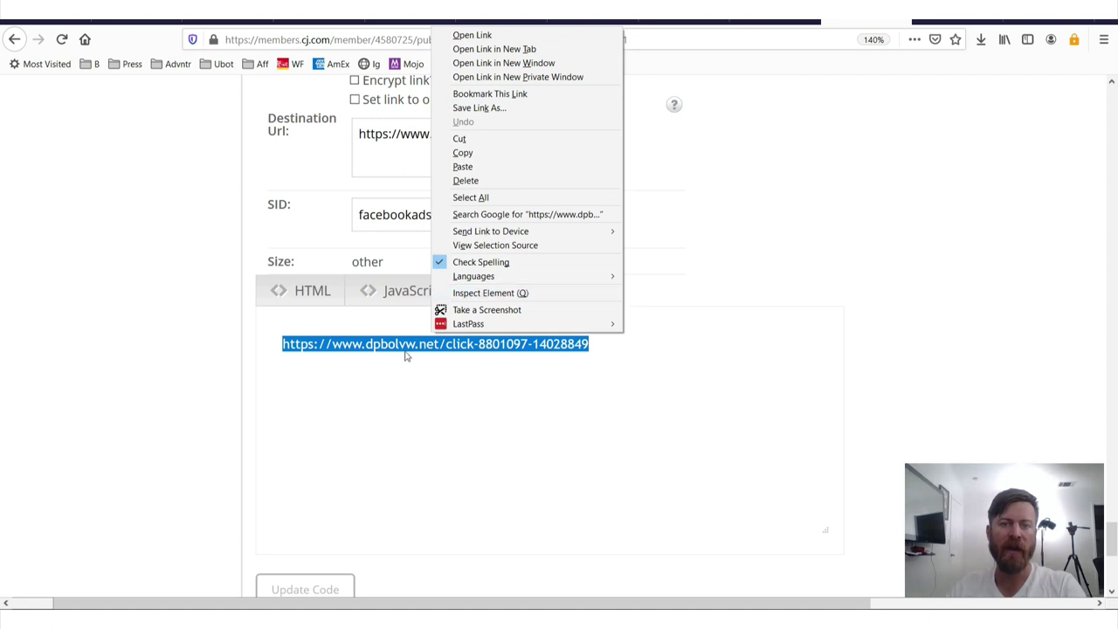
right_click(406, 351)
click(466, 167)
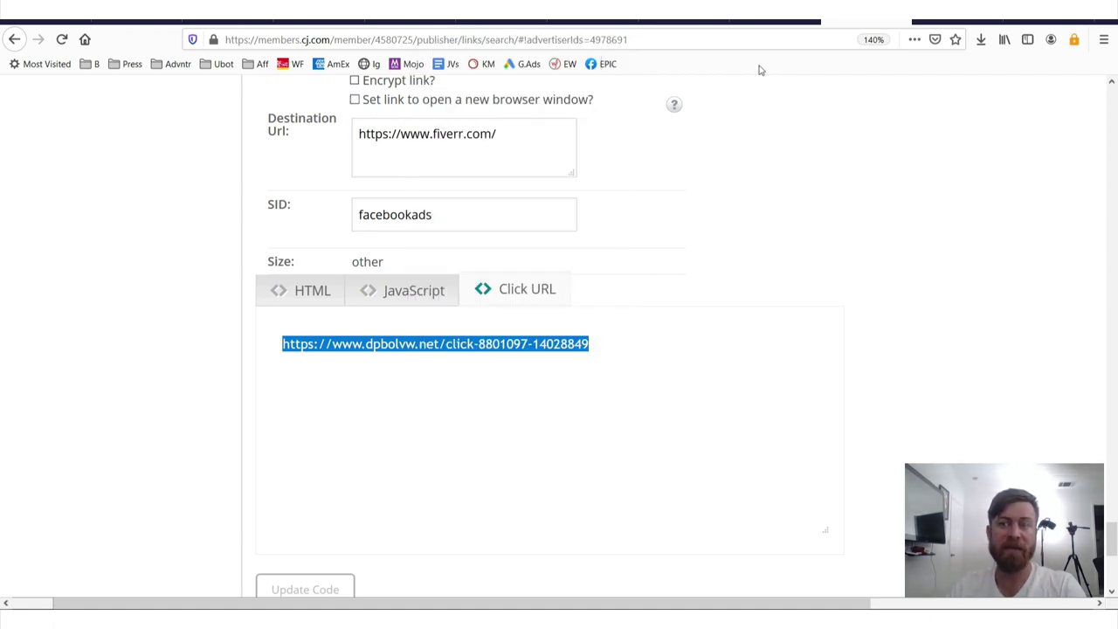
key(ctrl+t)
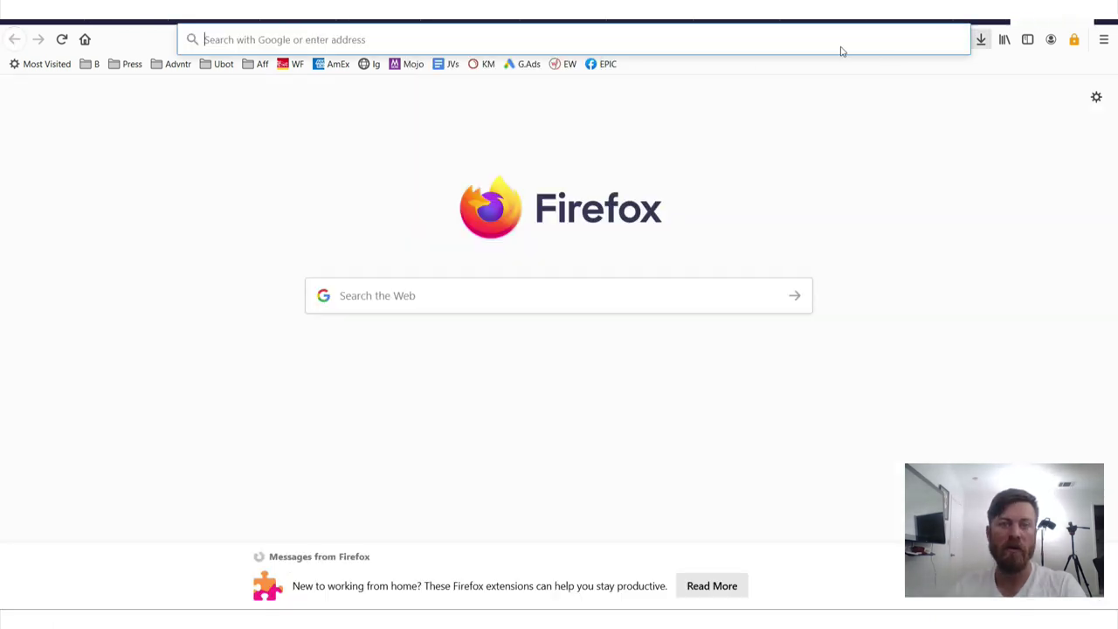
key(ctrl+v)
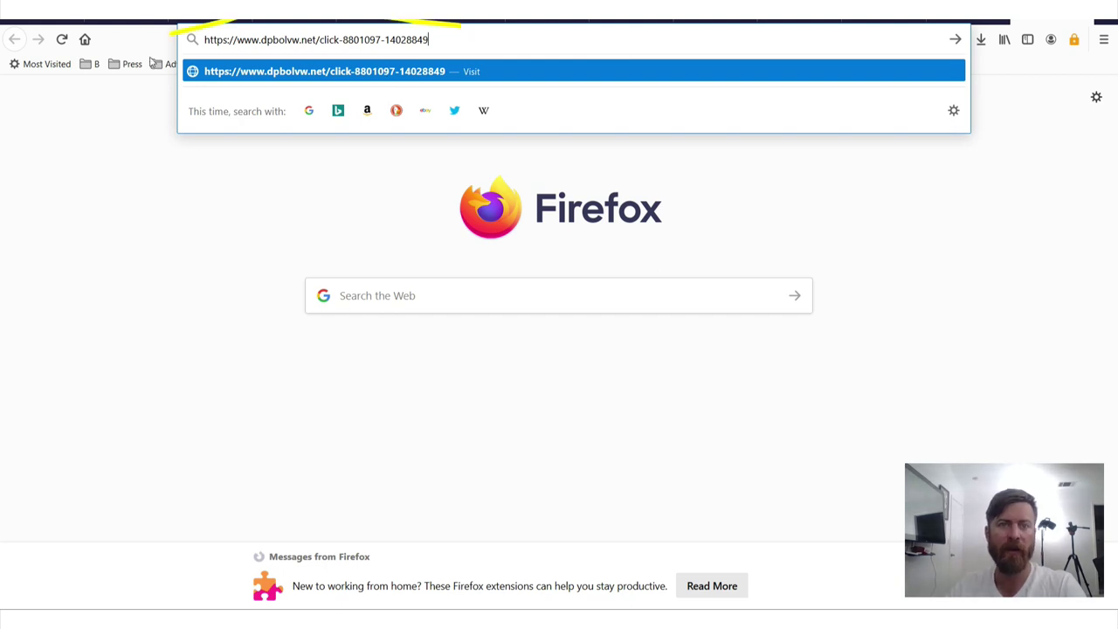
click(253, 71)
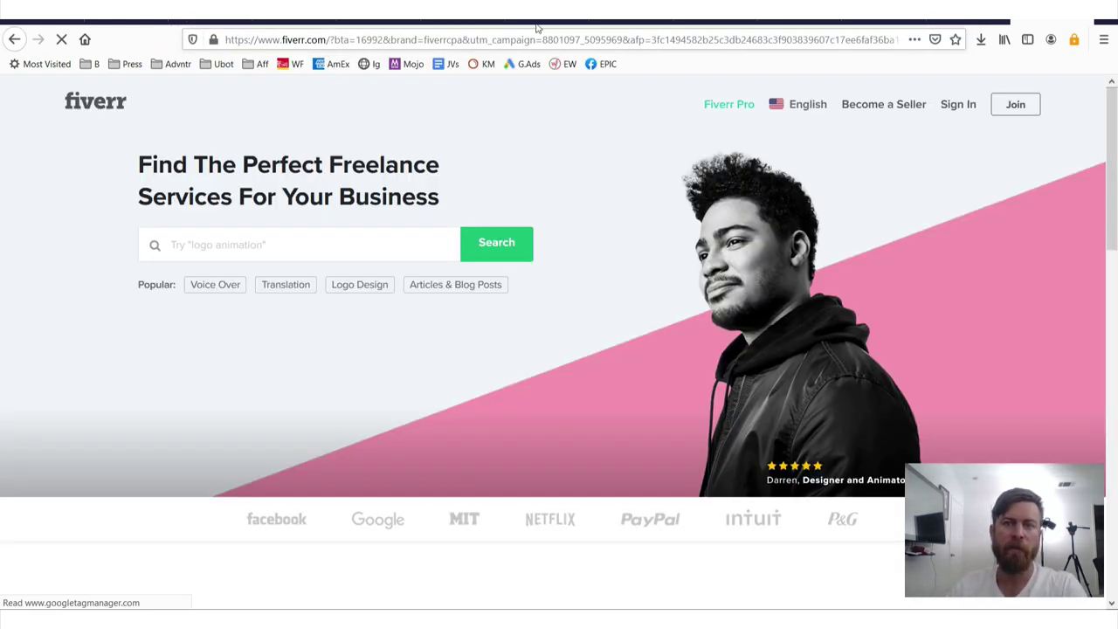
Mark the fiverr.com tracking address, the sign-in and Join area and the headline on the Fiverr page, and erase the drawing.
drag(310, 39, 909, 39)
click(1084, 362)
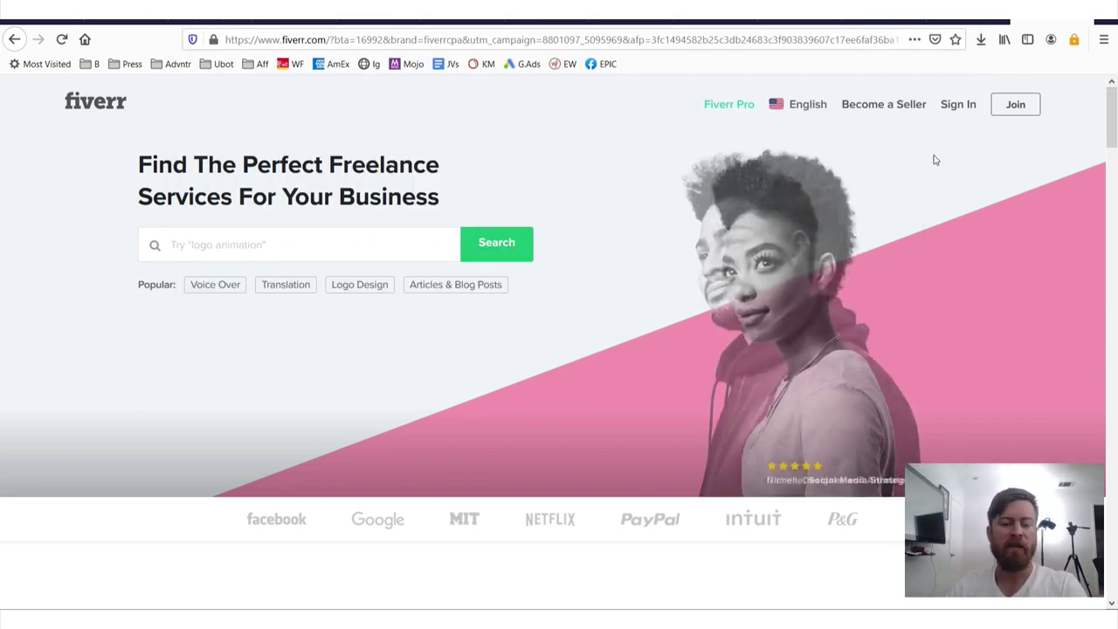
mouse_move(917, 125)
mouse_down()
mouse_move(1054, 100)
mouse_move(730, 229)
mouse_up()
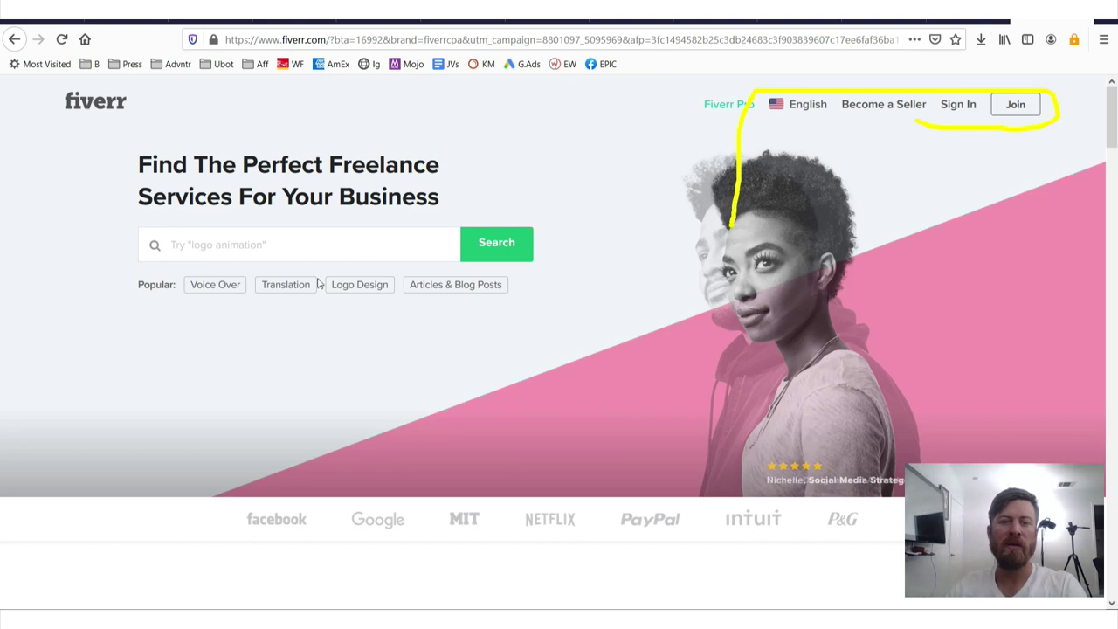
mouse_move(138, 164)
mouse_down()
mouse_move(50, 270)
mouse_move(5, 213)
mouse_up()
key(Escape)
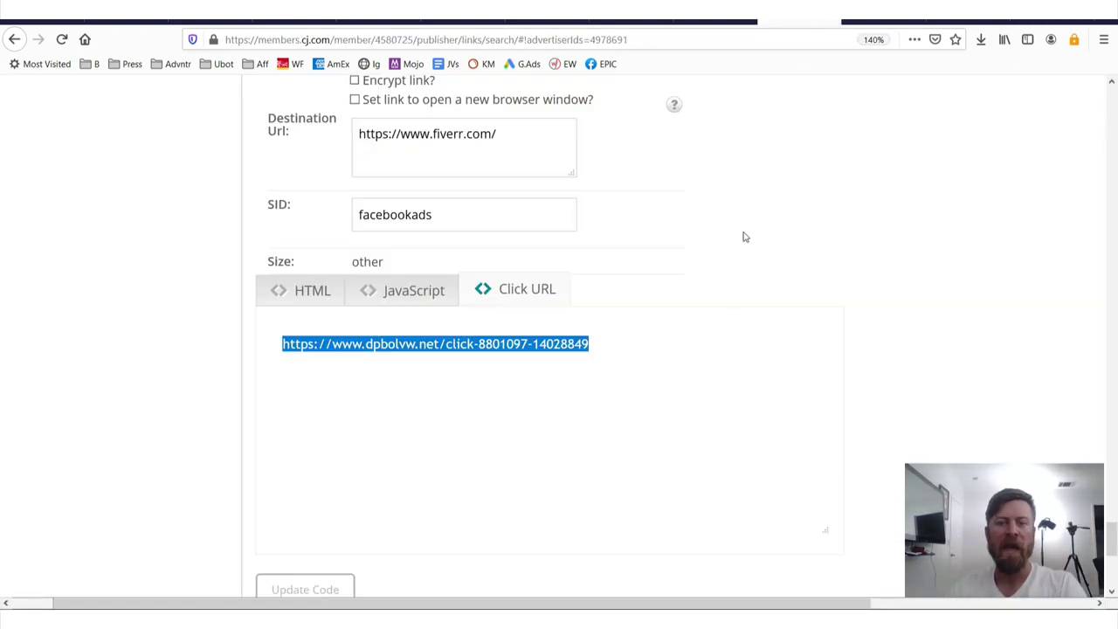
Return to the Fiverr Affiliates listing in CJ, mark its sale commission range, collapse its details, and reset the page zoom.
scroll(738, 279, up, 10)
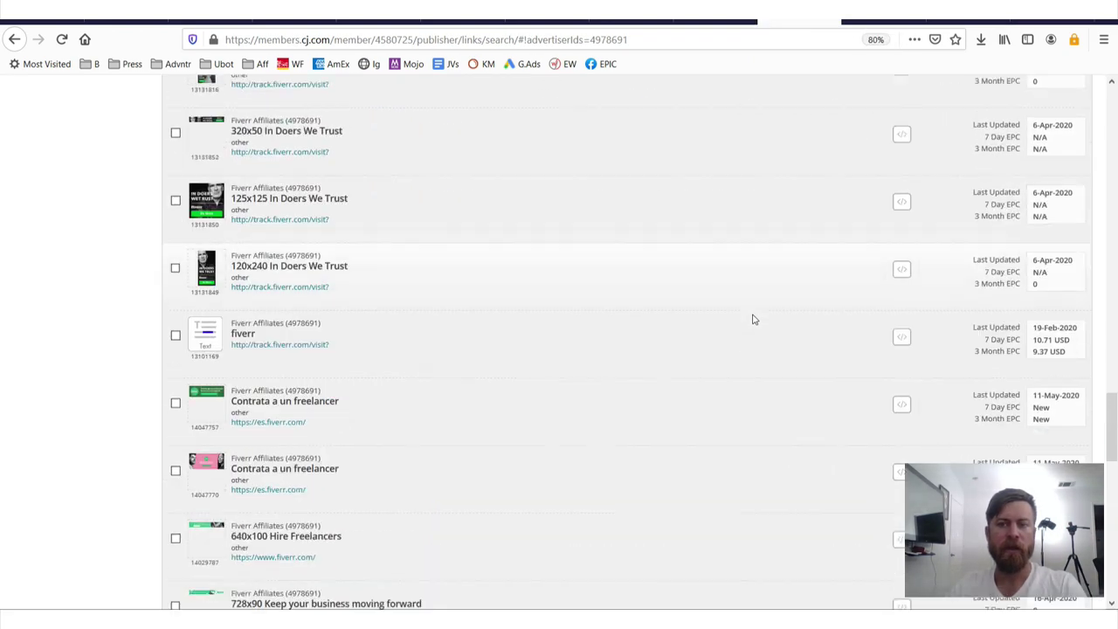
scroll(751, 317, up, 10)
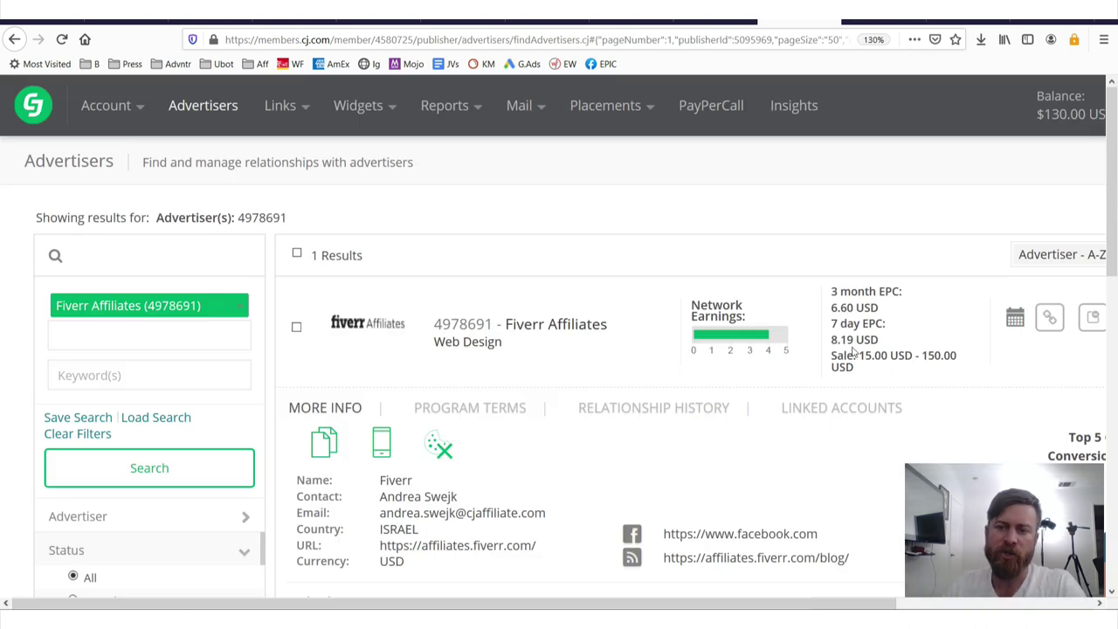
mouse_move(854, 349)
mouse_down()
mouse_move(825, 340)
mouse_move(816, 377)
mouse_move(840, 393)
mouse_move(982, 391)
mouse_move(962, 337)
mouse_move(840, 345)
mouse_up()
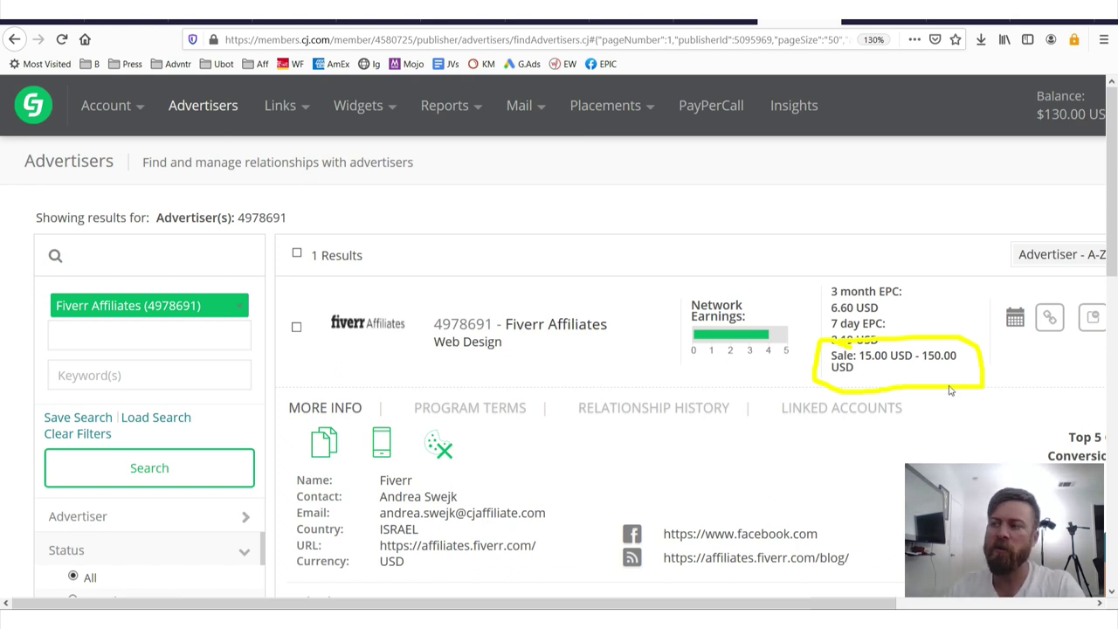
click(895, 410)
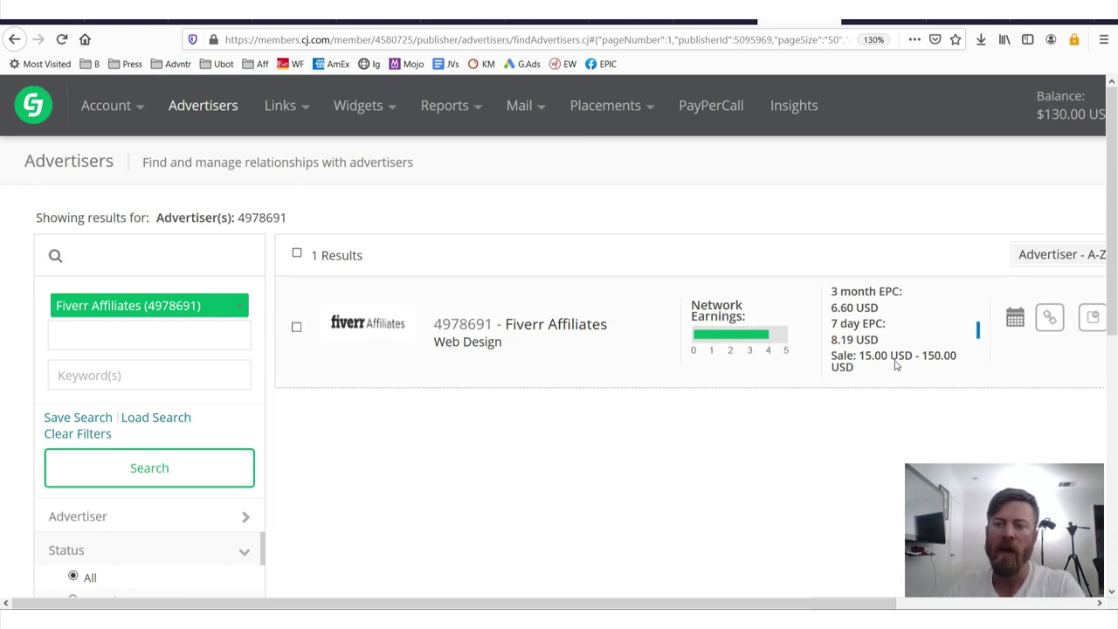
mouse_move(960, 358)
mouse_down()
mouse_move(910, 343)
mouse_move(826, 349)
mouse_move(952, 389)
mouse_move(933, 342)
mouse_move(976, 337)
mouse_up()
drag(860, 370, 960, 377)
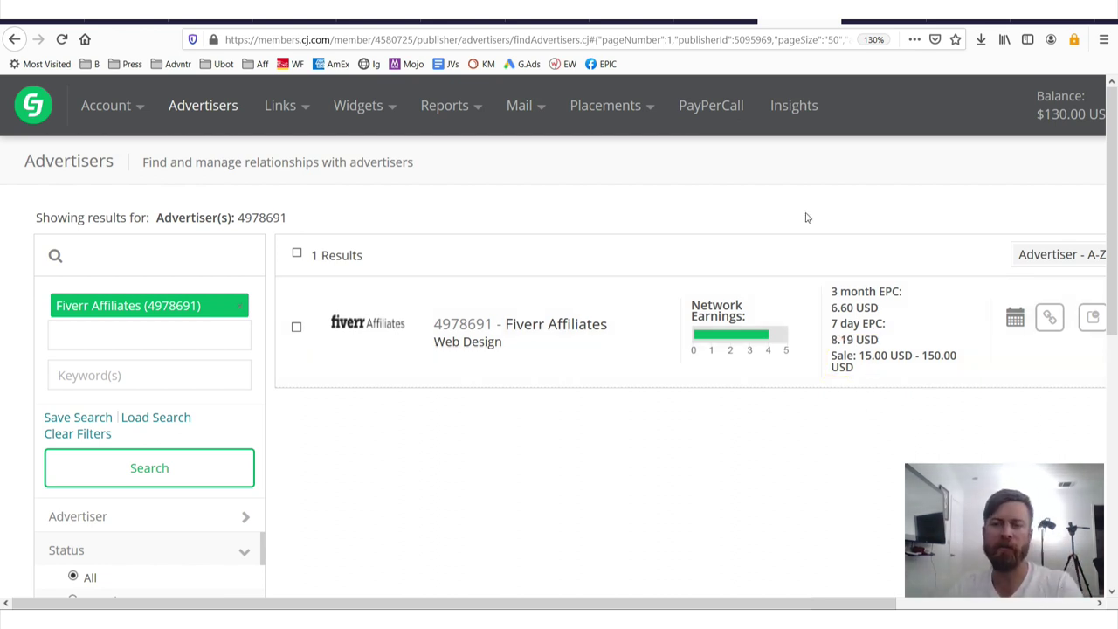
key(ctrl+0)
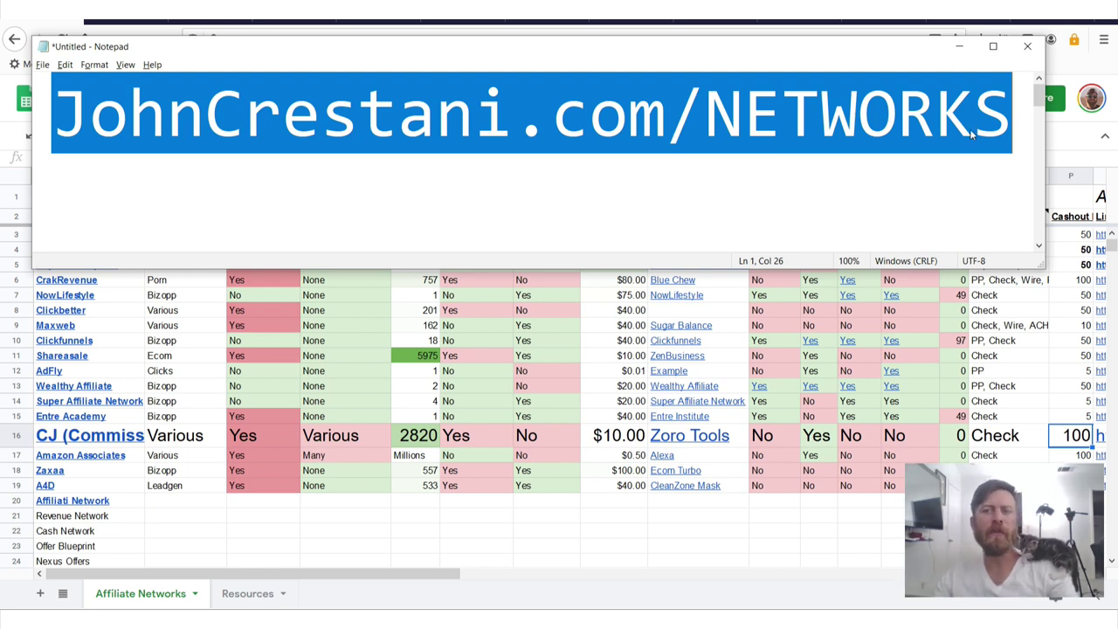
Highlight and underline the /NETWORKS web address in Notepad, and bring the Top Affiliate Networks spreadsheet to the front.
click(969, 128)
drag(1020, 129, 3, 127)
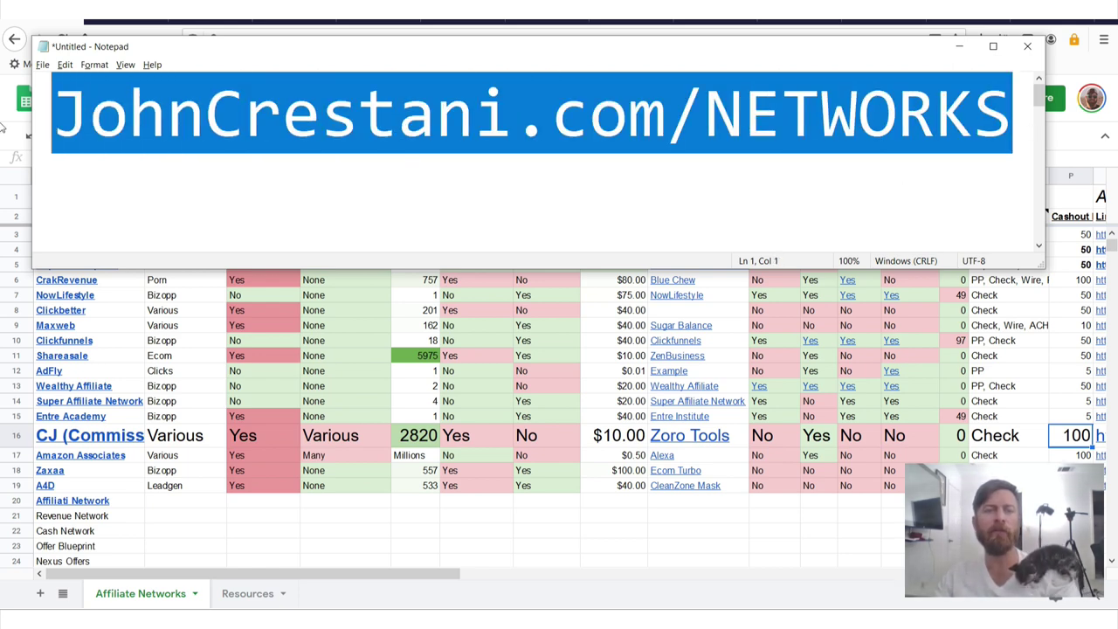
click(103, 127)
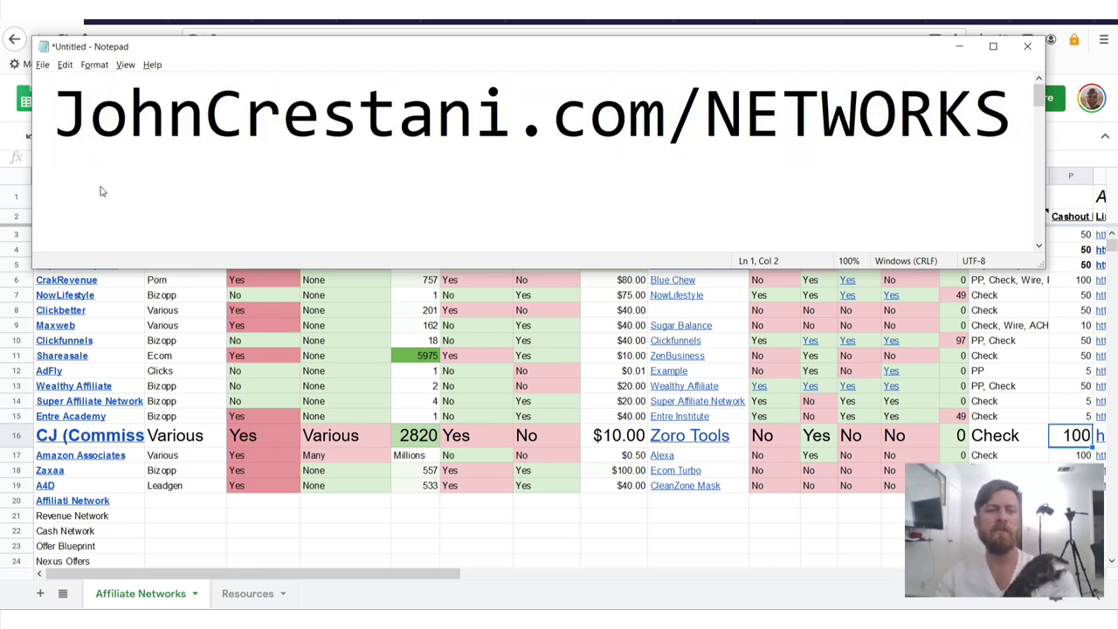
mouse_move(77, 183)
mouse_down()
mouse_move(949, 173)
mouse_move(122, 131)
mouse_move(815, 145)
mouse_move(188, 159)
mouse_up()
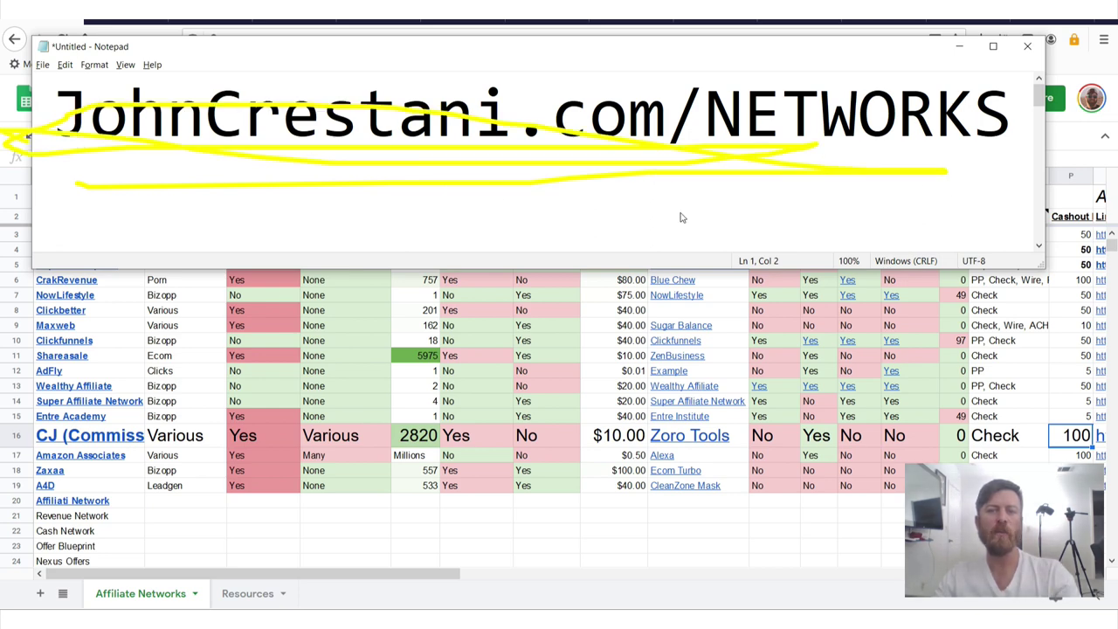
click(559, 548)
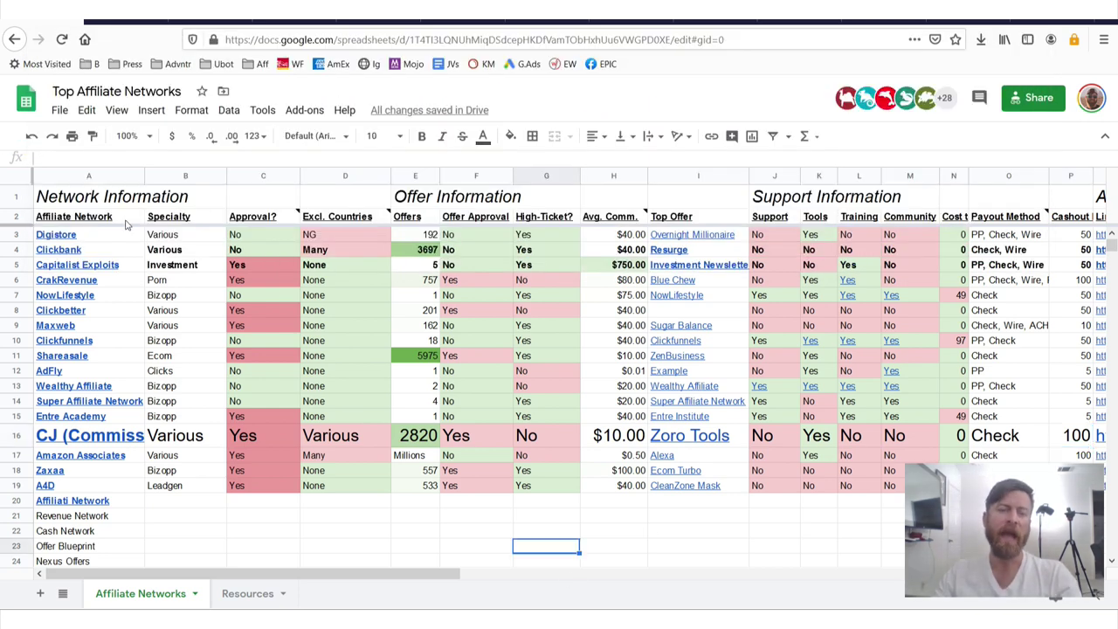
Mark the Network Information columns, erase the drawing, and select CrakRevenue's Approval? cell.
mouse_move(192, 194)
mouse_down()
mouse_move(13, 231)
mouse_move(13, 506)
mouse_move(236, 541)
mouse_move(234, 164)
mouse_move(5, 191)
mouse_up()
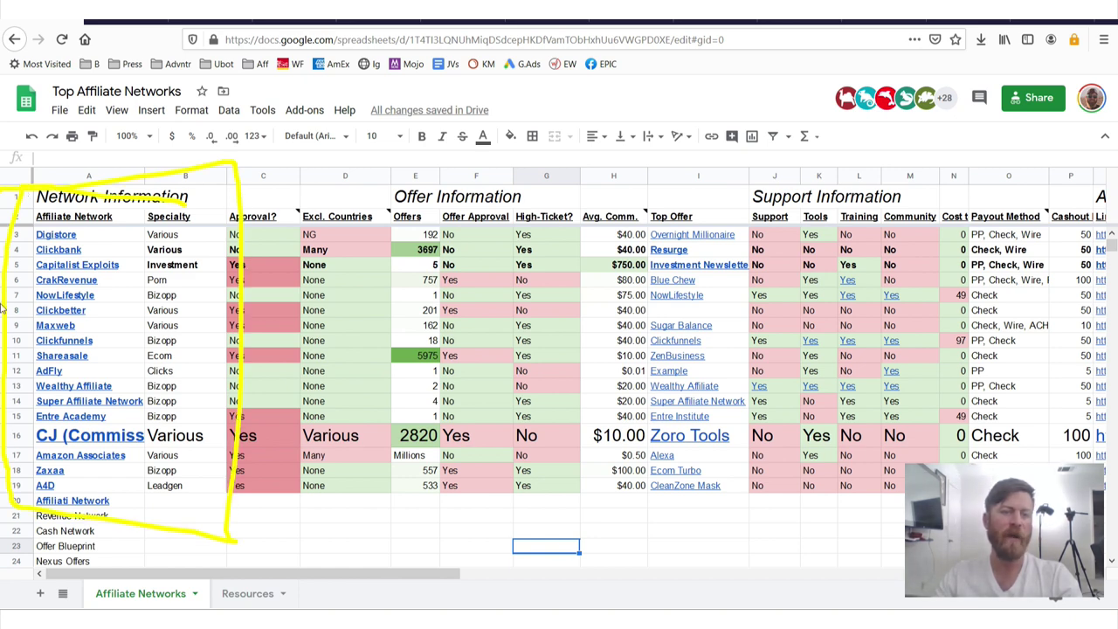
key(Escape)
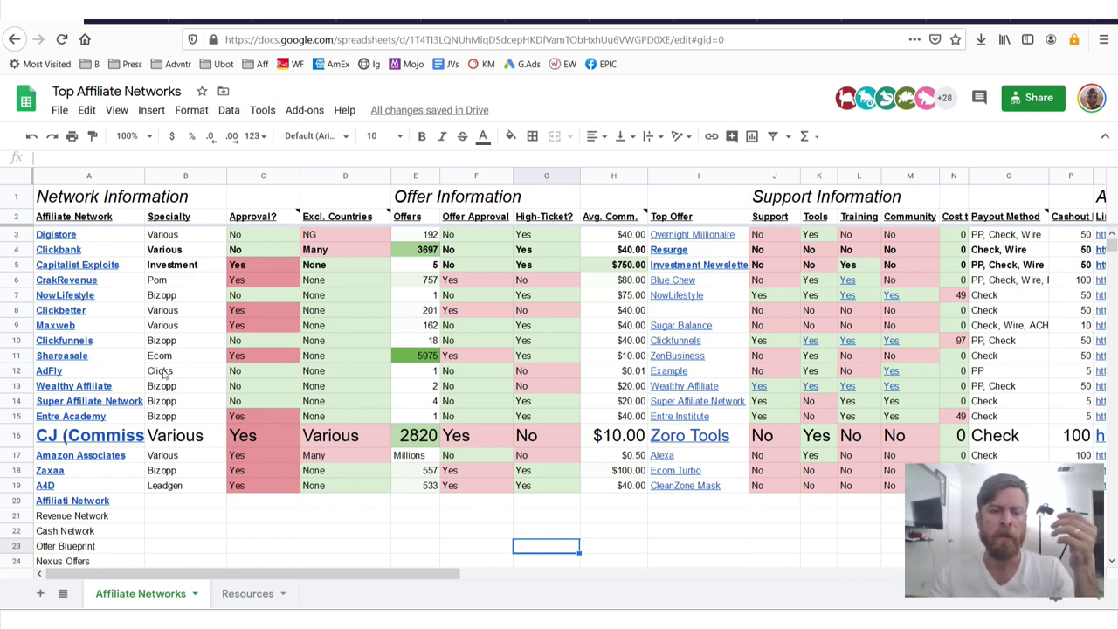
mouse_move(81, 439)
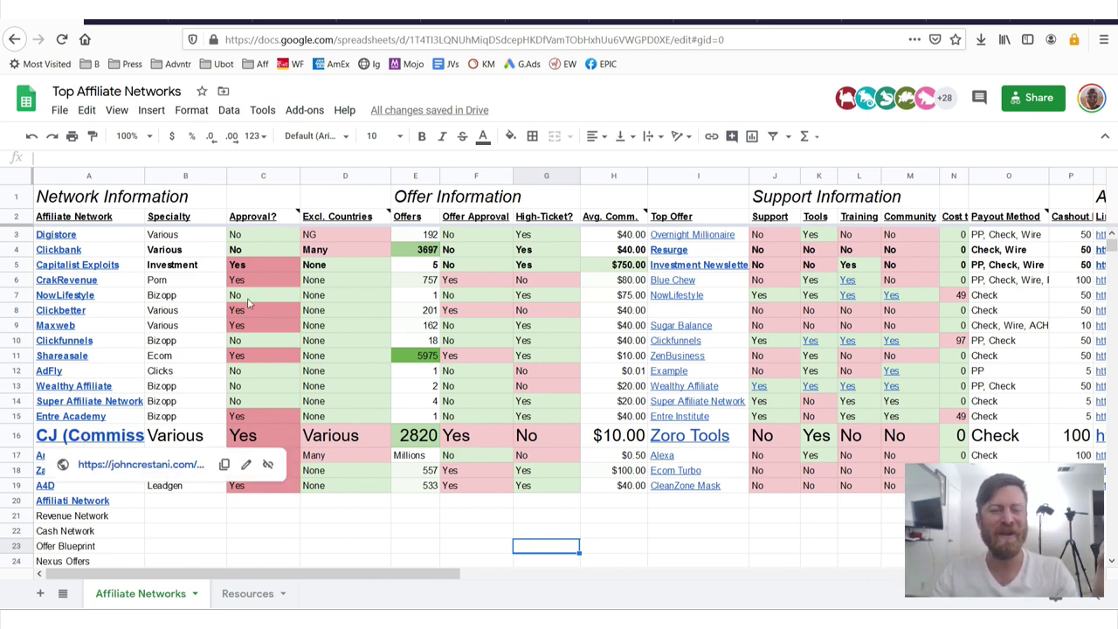
click(295, 280)
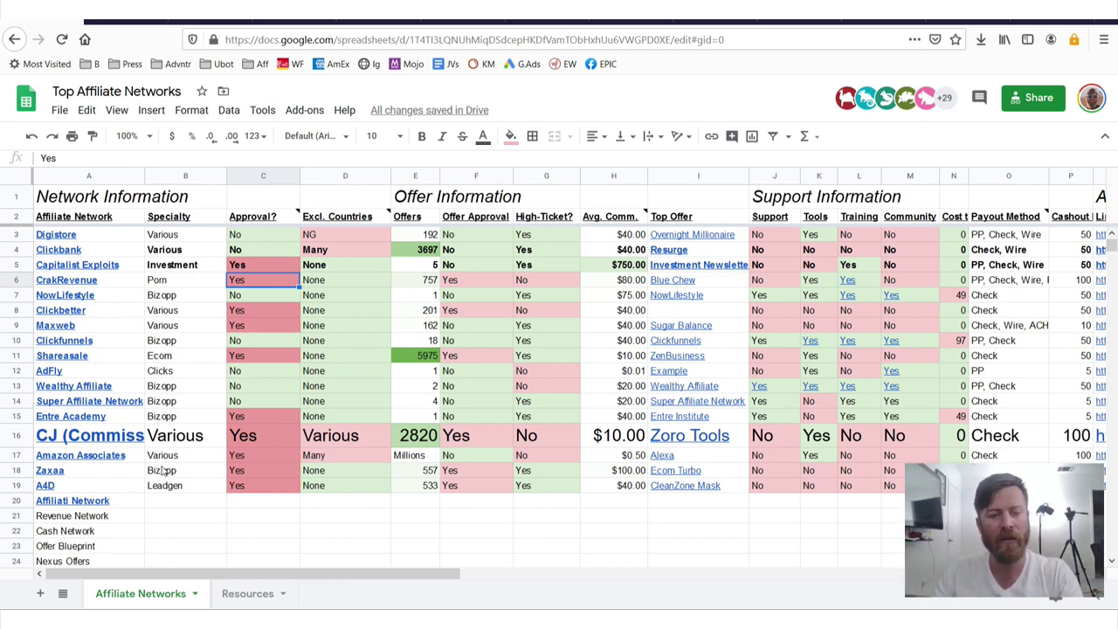
Review the CJ (Commission Junction) row cell by cell from Specialty across to the Cashout column.
click(200, 445)
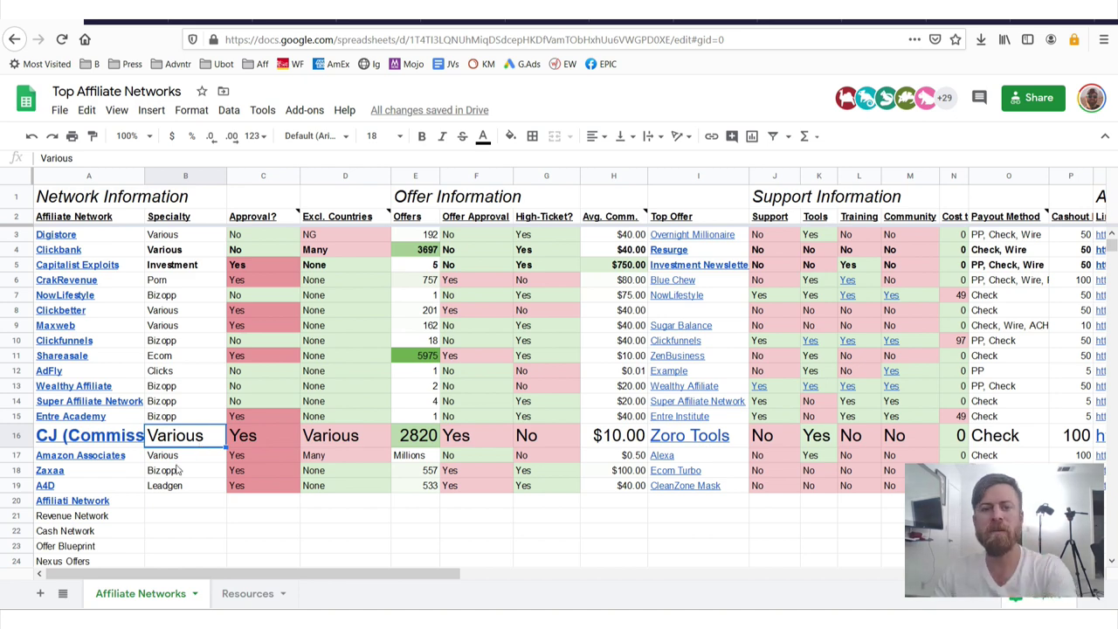
key(Right)
key(Right)
key(Right)
key(Right)
key(Right)
key(Right)
key(Right)
key(Right)
key(Right)
key(Right)
key(Right)
key(Right)
key(Right)
key(Right)
key(Right)
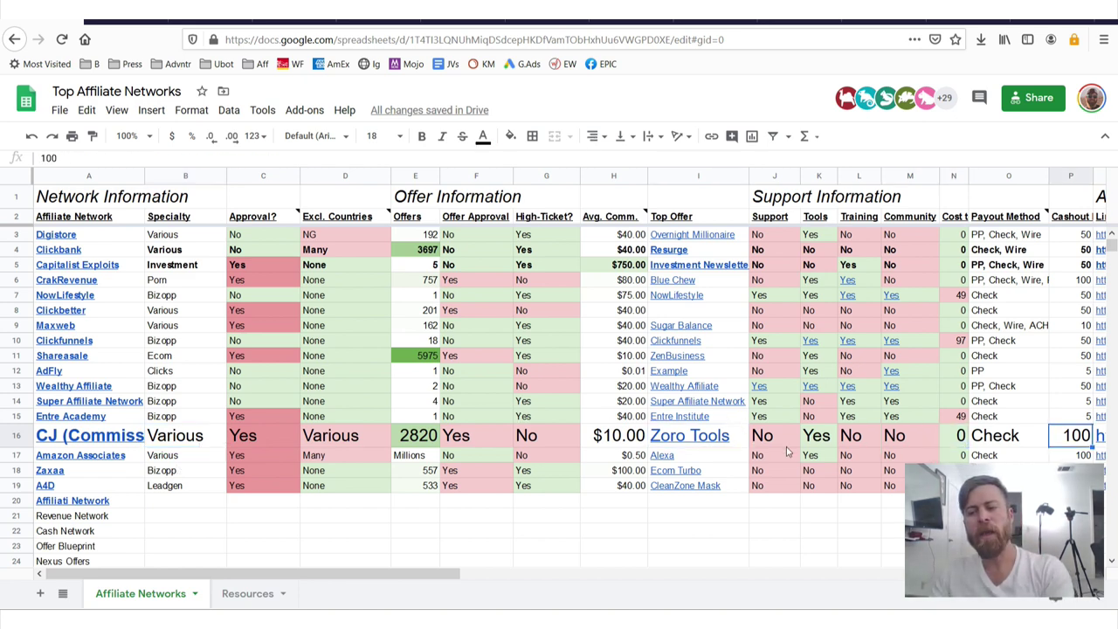
Select the CJ (Commission Junction) network name cell, and draw marks down the affiliate network list and neighbouring columns.
click(279, 435)
key(Left)
key(Left)
key(Left)
key(Left)
key(Left)
key(Left)
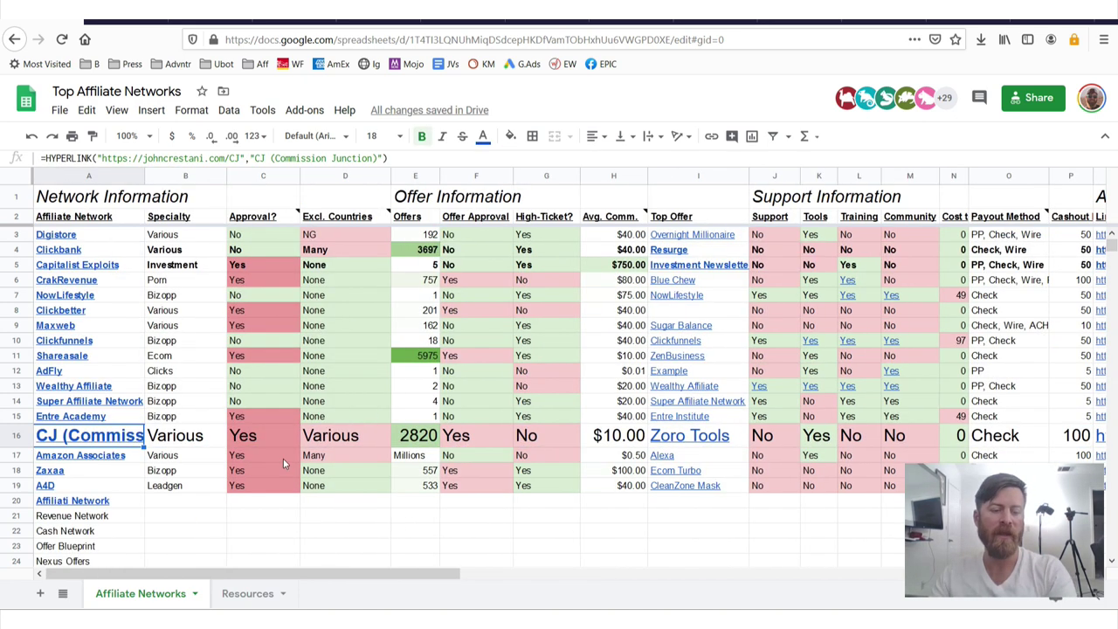
mouse_move(127, 214)
mouse_down()
mouse_move(157, 234)
mouse_move(247, 458)
mouse_move(248, 568)
mouse_move(220, 532)
mouse_move(262, 530)
mouse_move(214, 604)
mouse_move(301, 570)
mouse_move(220, 572)
mouse_up()
mouse_move(306, 232)
mouse_down()
mouse_move(423, 223)
mouse_move(535, 511)
mouse_move(332, 587)
mouse_move(349, 552)
mouse_move(384, 539)
mouse_move(358, 601)
mouse_move(385, 543)
mouse_move(376, 555)
mouse_up()
mouse_move(104, 278)
mouse_down()
mouse_move(157, 594)
mouse_move(181, 541)
mouse_up()
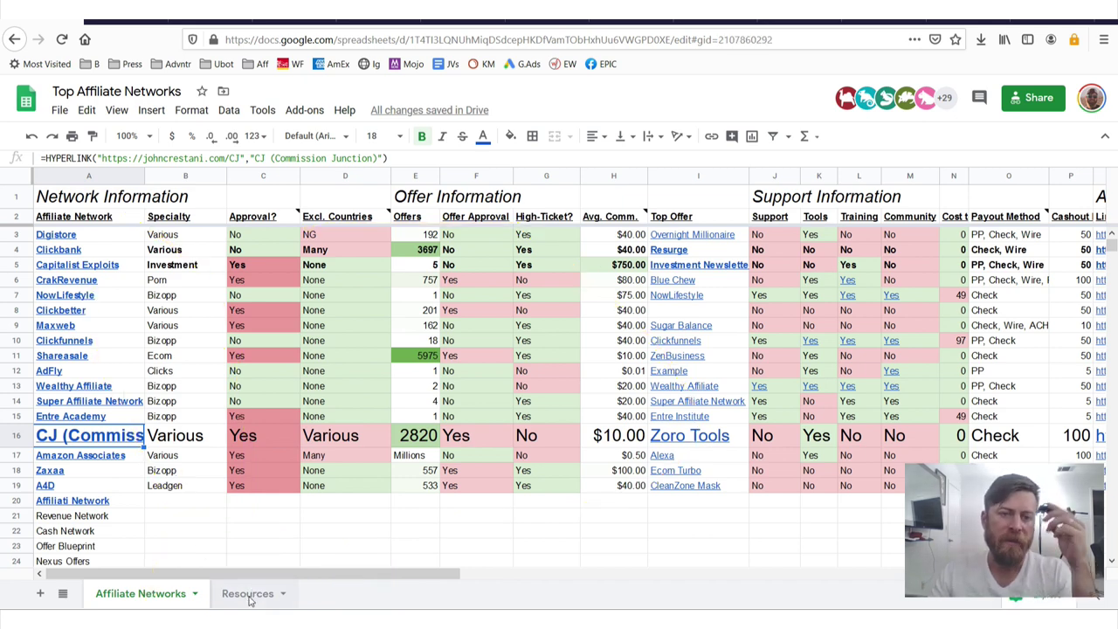
Open the Resources sheet, mark the Affiliate Community row, erase the drawing, and select its link and the adjacent Notes cell.
click(250, 593)
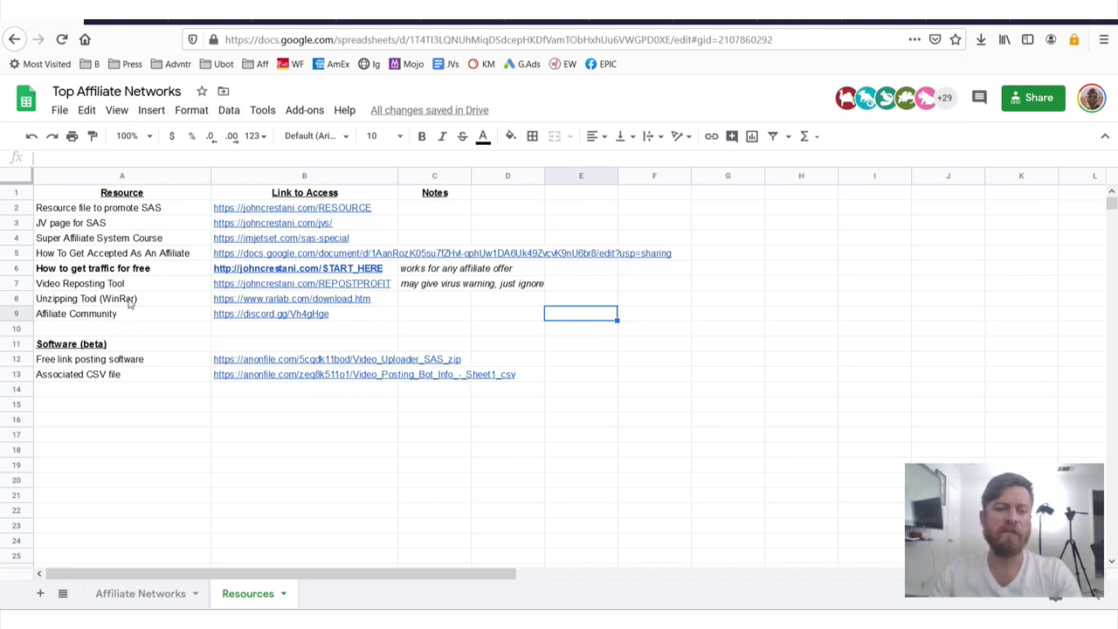
mouse_move(131, 299)
mouse_down()
mouse_move(22, 297)
mouse_move(18, 327)
mouse_move(297, 335)
mouse_move(357, 314)
mouse_move(330, 300)
mouse_move(101, 299)
mouse_up()
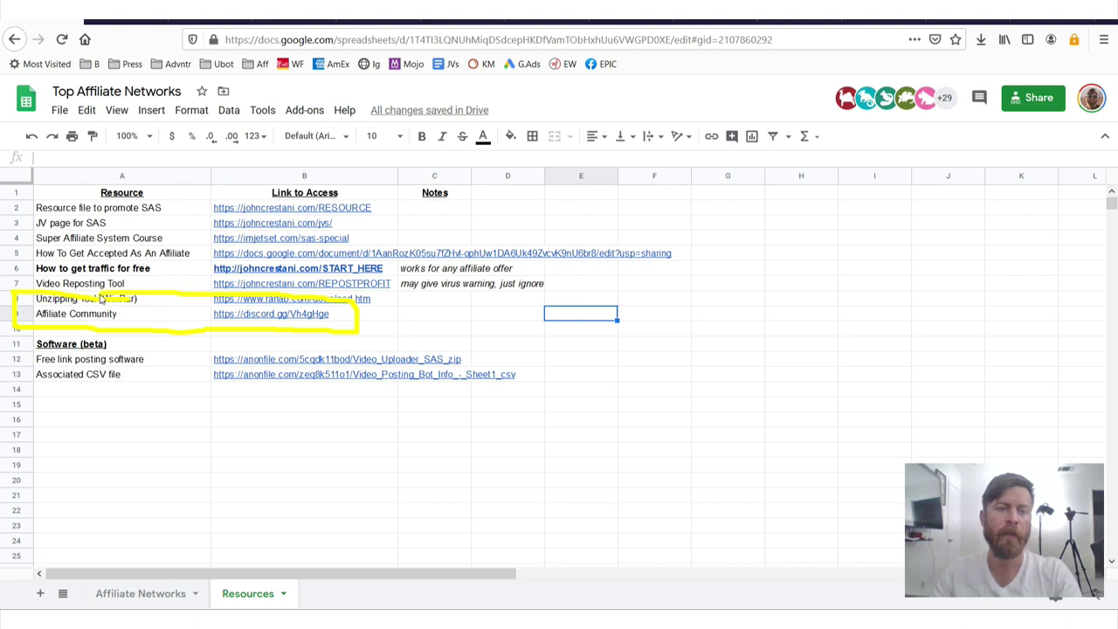
key(Escape)
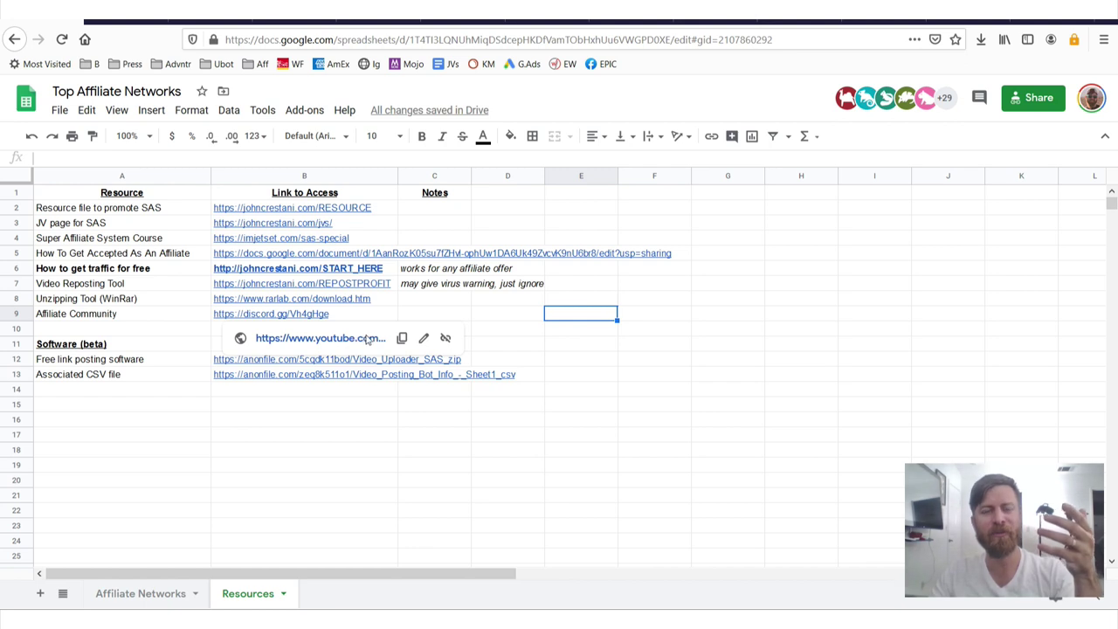
click(381, 316)
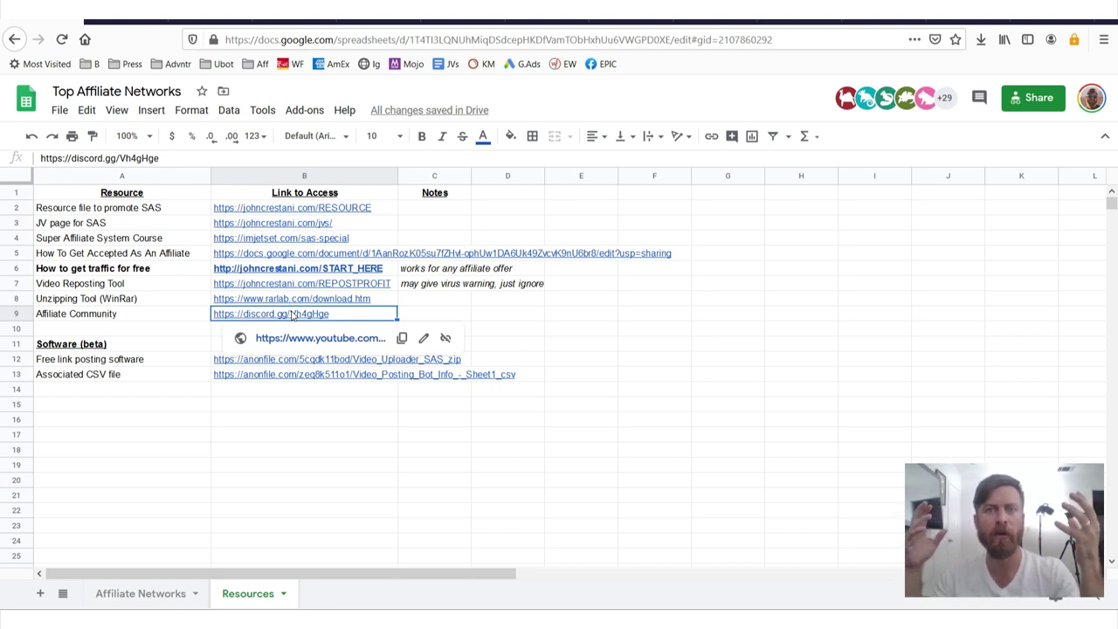
key(Right)
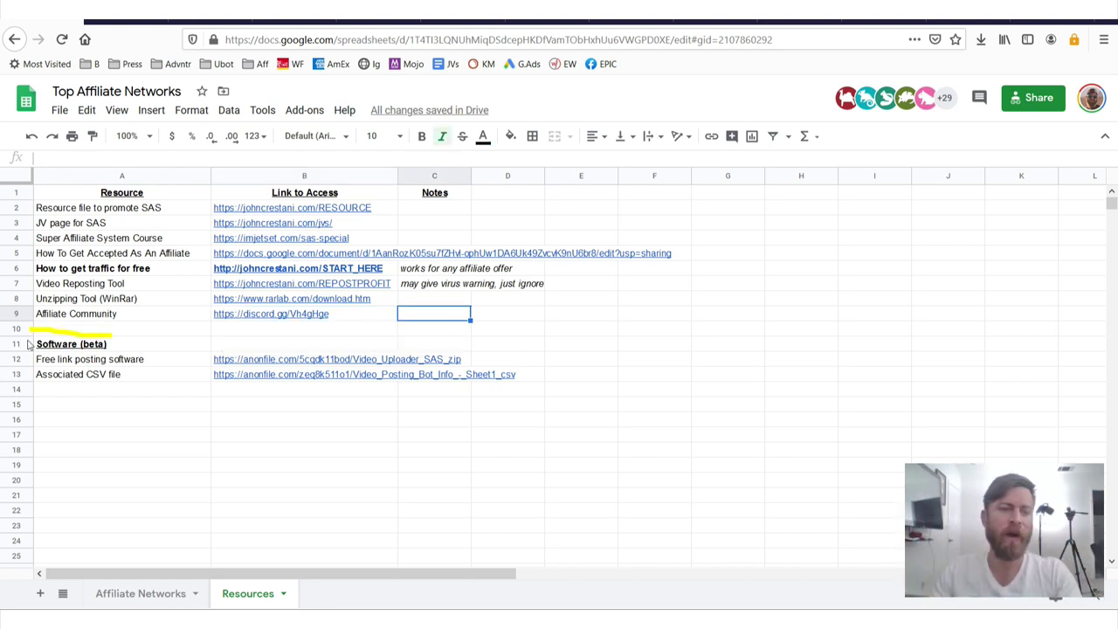
Mark the Software (beta) section, scribble over the blank rows below it, and circle the Associated CSV file link.
mouse_move(111, 331)
mouse_down()
mouse_move(48, 395)
mouse_move(419, 393)
mouse_move(539, 347)
mouse_move(116, 337)
mouse_up()
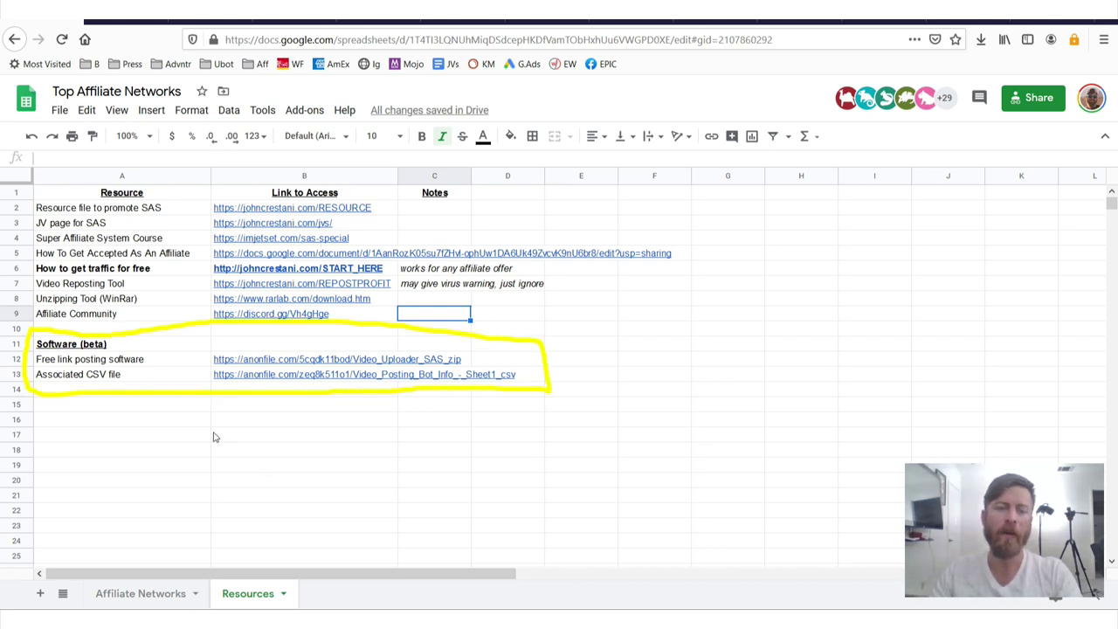
mouse_move(213, 434)
mouse_down()
mouse_move(277, 445)
mouse_move(298, 491)
mouse_move(374, 427)
mouse_move(349, 494)
mouse_move(431, 446)
mouse_move(404, 490)
mouse_up()
mouse_move(159, 522)
mouse_down()
mouse_move(611, 535)
mouse_move(323, 404)
mouse_move(186, 471)
mouse_move(186, 533)
mouse_move(397, 404)
mouse_move(235, 453)
mouse_move(549, 469)
mouse_move(170, 481)
mouse_move(179, 479)
mouse_up()
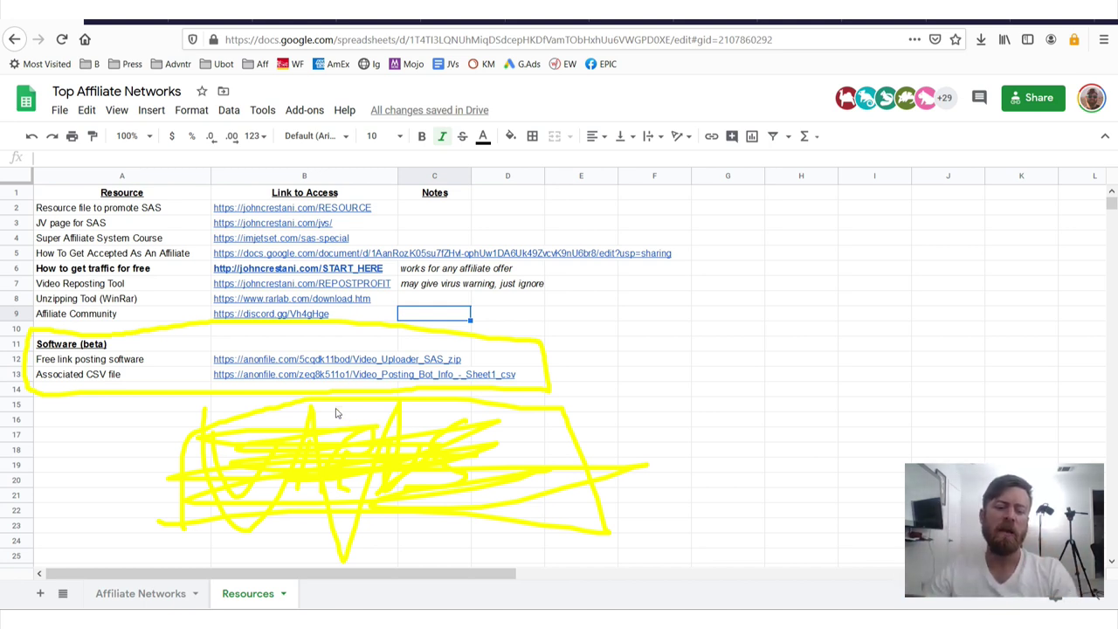
mouse_move(559, 370)
mouse_down()
mouse_move(208, 365)
mouse_move(209, 394)
mouse_move(527, 405)
mouse_move(534, 371)
mouse_up()
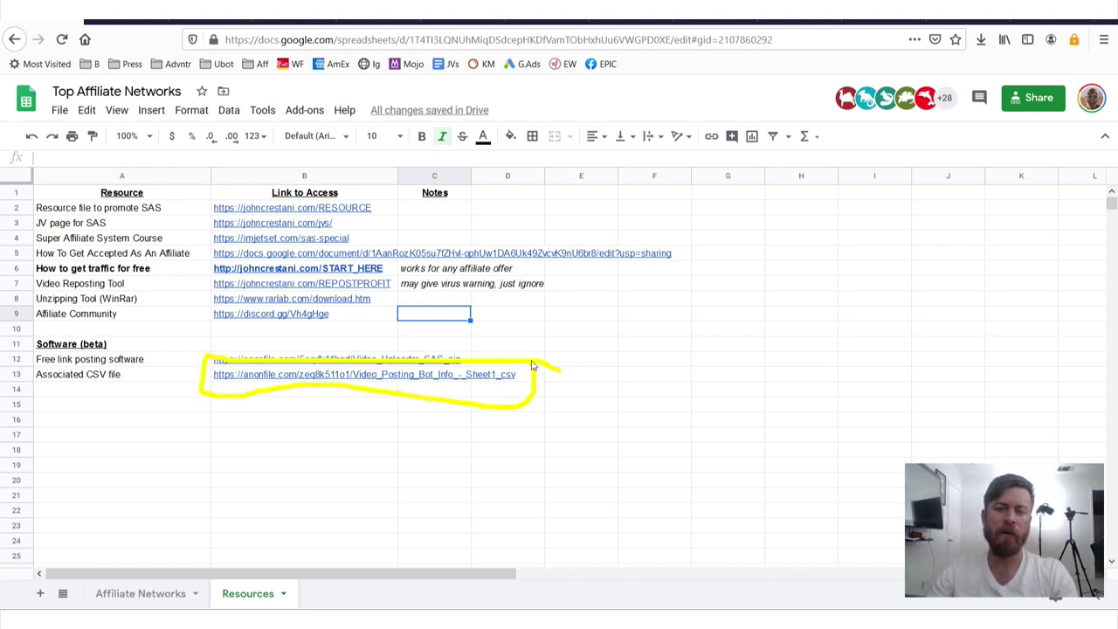
Draw an arrow pointing at the circled Associated CSV file link, and erase the drawing.
mouse_move(994, 408)
mouse_down()
mouse_move(574, 399)
mouse_move(582, 446)
mouse_move(592, 384)
mouse_up()
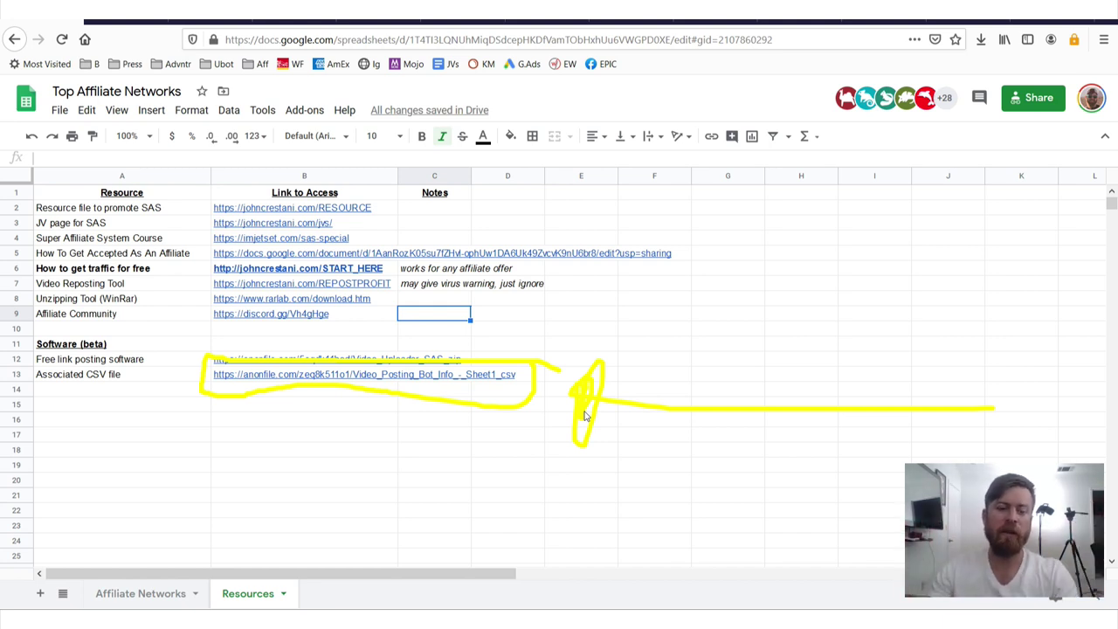
key(Escape)
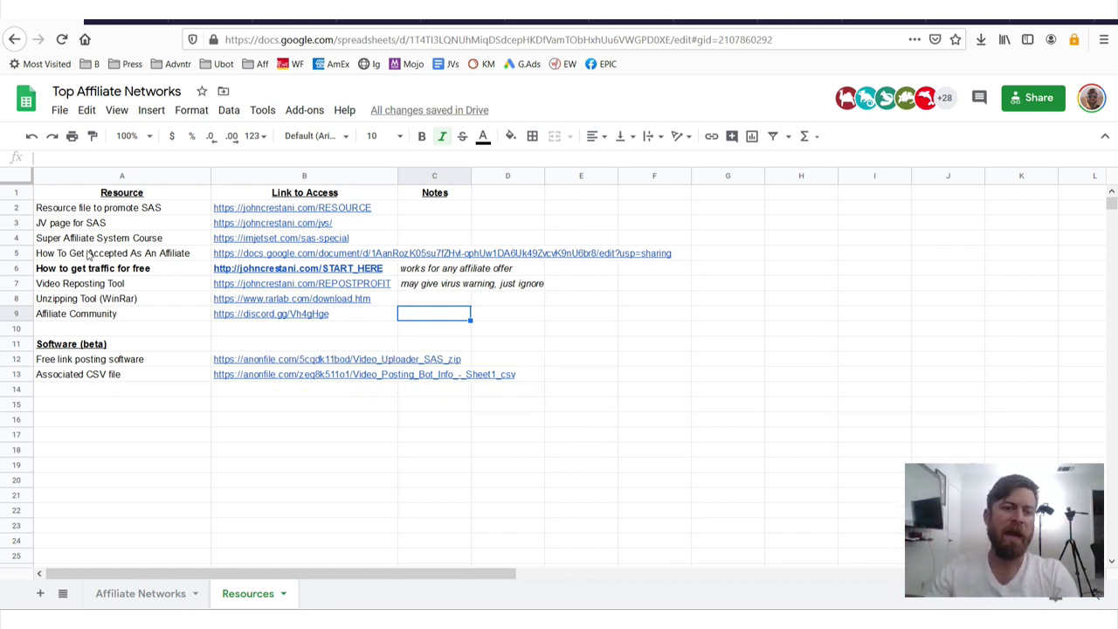
Circle the How to get traffic for free entry and open its START_HERE link.
mouse_move(15, 247)
mouse_down()
mouse_move(18, 289)
mouse_move(350, 285)
mouse_move(404, 260)
mouse_move(166, 234)
mouse_move(66, 238)
mouse_up()
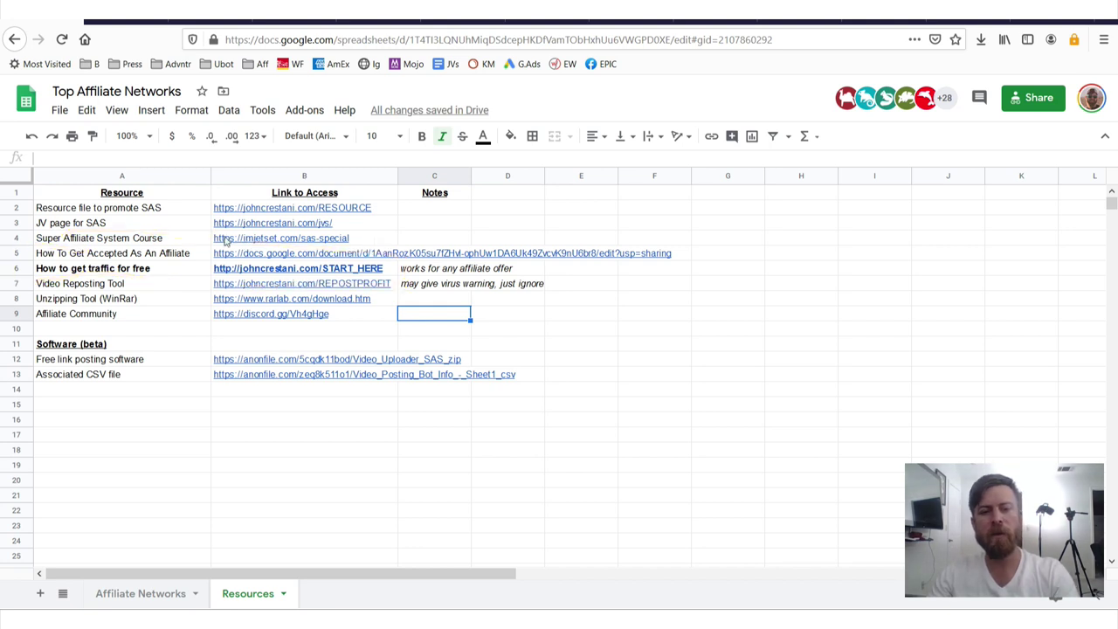
click(314, 273)
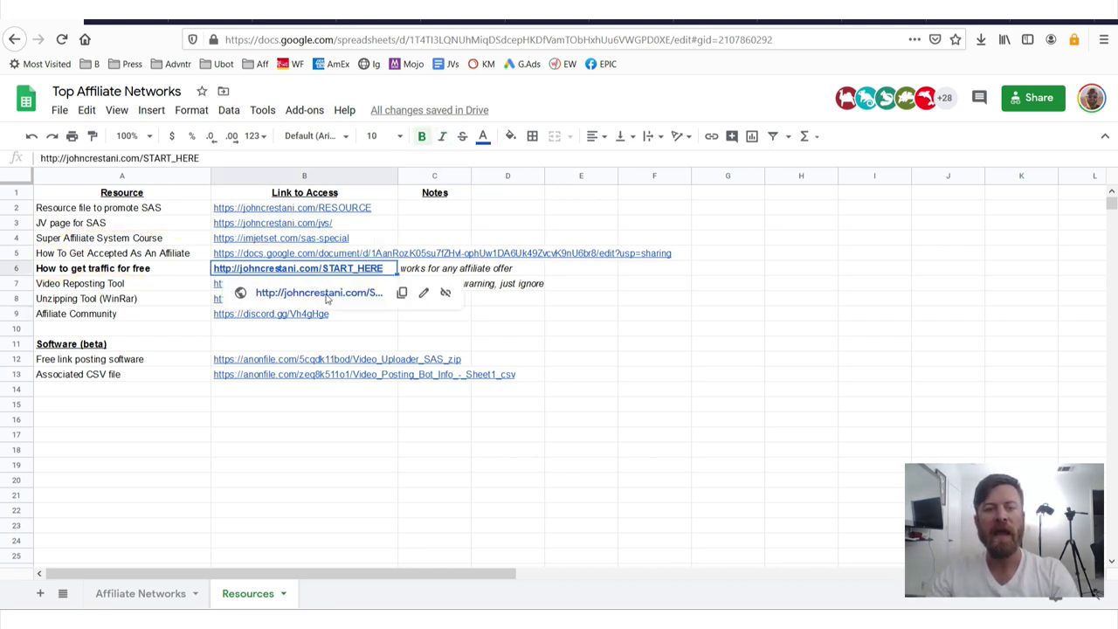
click(328, 295)
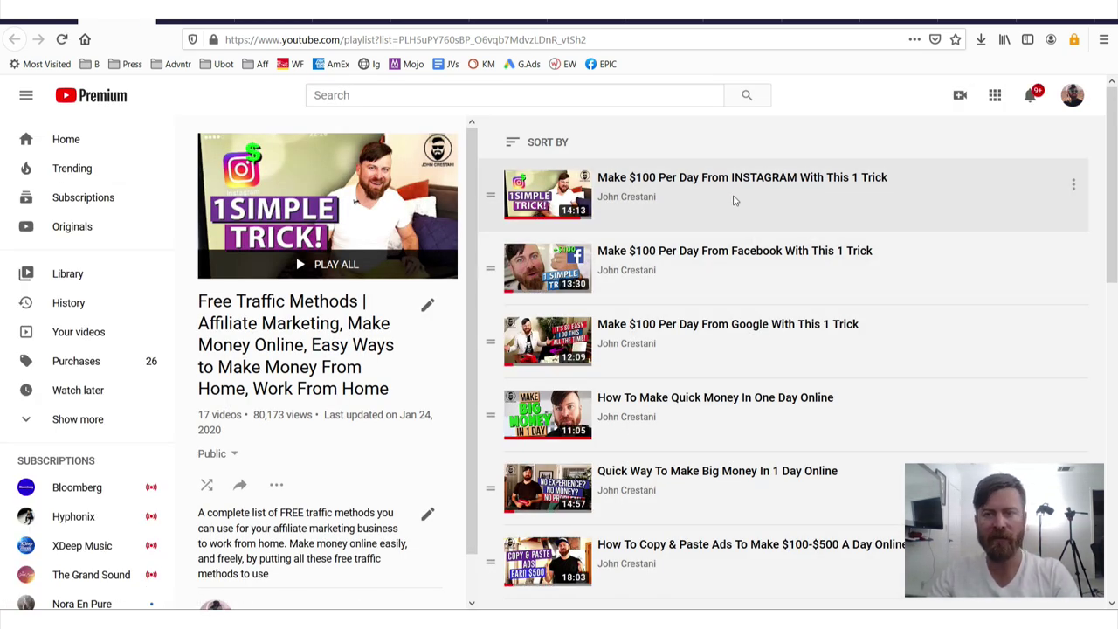
Mark the Instagram, Facebook, Google, Copy & Paste Ads and Twitter video titles in the Free Traffic Methods playlist.
mouse_move(713, 195)
mouse_down()
mouse_move(816, 192)
mouse_move(807, 155)
mouse_move(734, 215)
mouse_up()
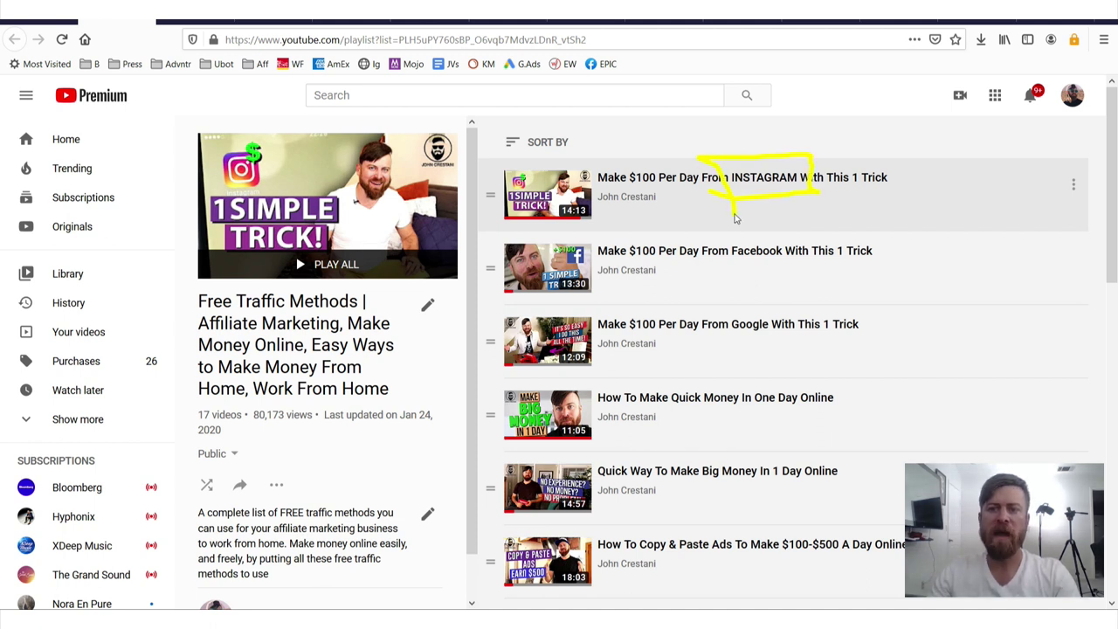
mouse_move(688, 278)
mouse_down()
mouse_move(798, 241)
mouse_move(718, 237)
mouse_move(718, 279)
mouse_up()
mouse_move(731, 350)
mouse_down()
mouse_move(782, 330)
mouse_move(725, 311)
mouse_move(722, 362)
mouse_up()
scroll(958, 442, down, 3)
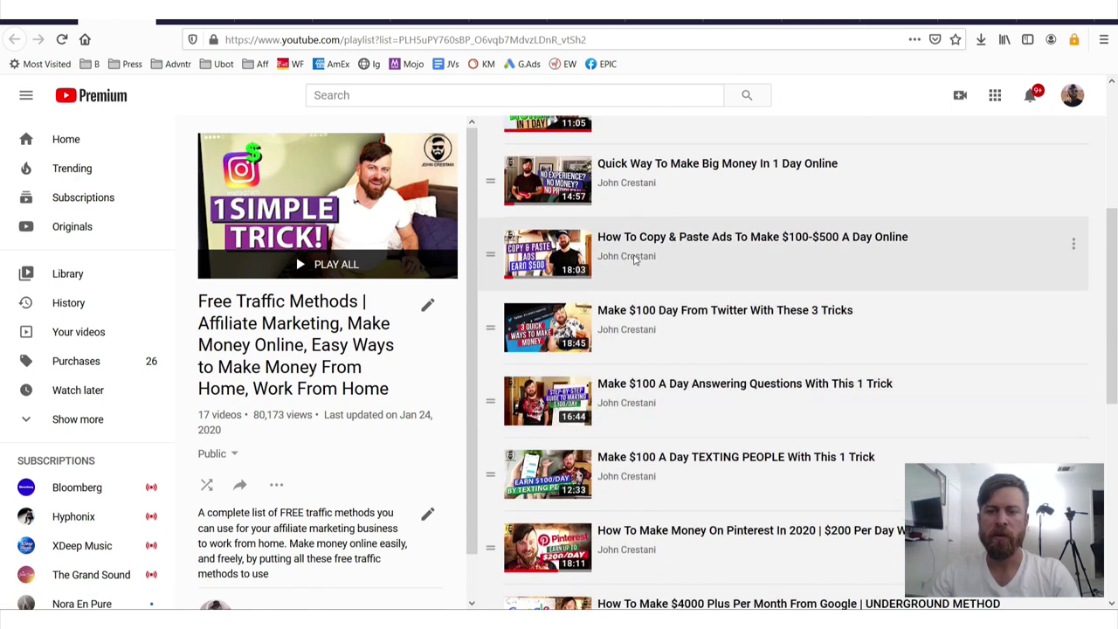
drag(702, 219, 625, 293)
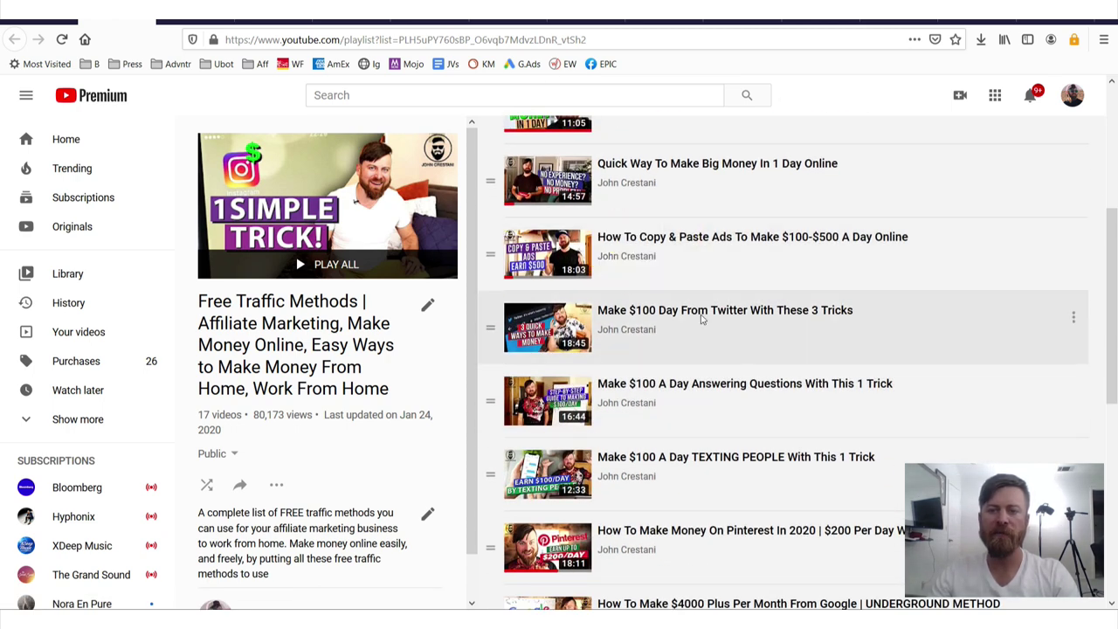
mouse_move(669, 321)
mouse_down()
mouse_move(736, 332)
mouse_move(678, 297)
mouse_up()
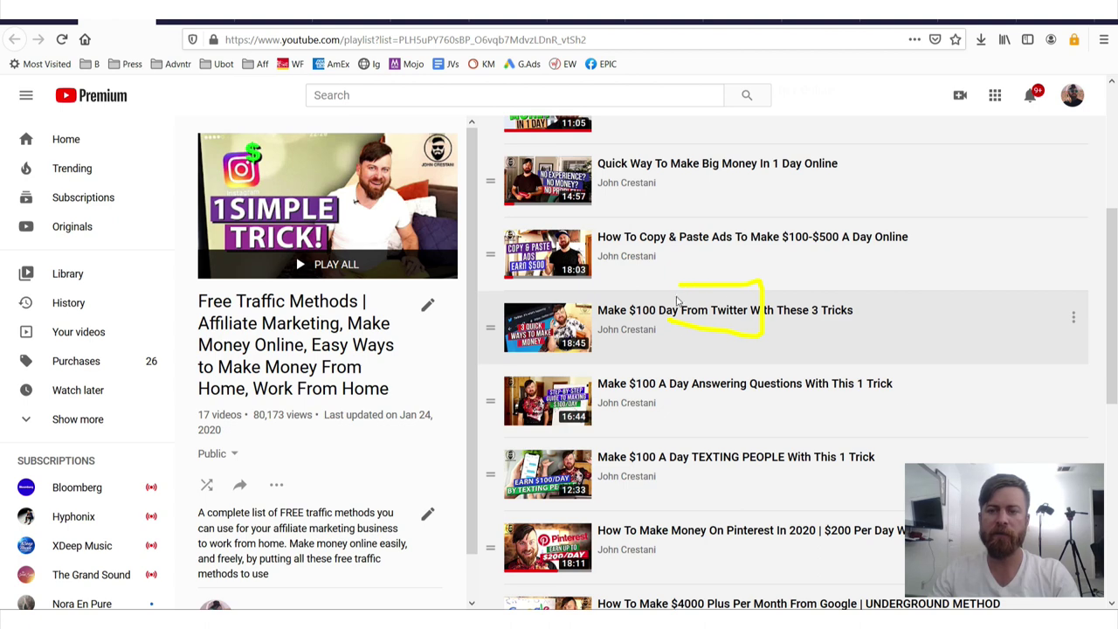
click(679, 411)
click(16, 40)
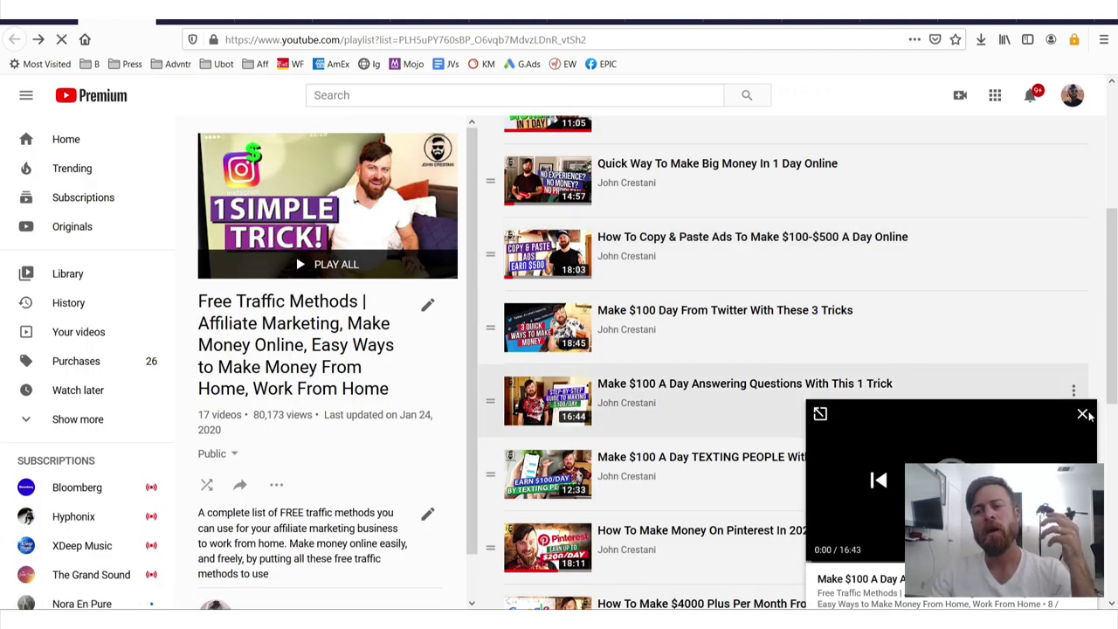
click(1082, 416)
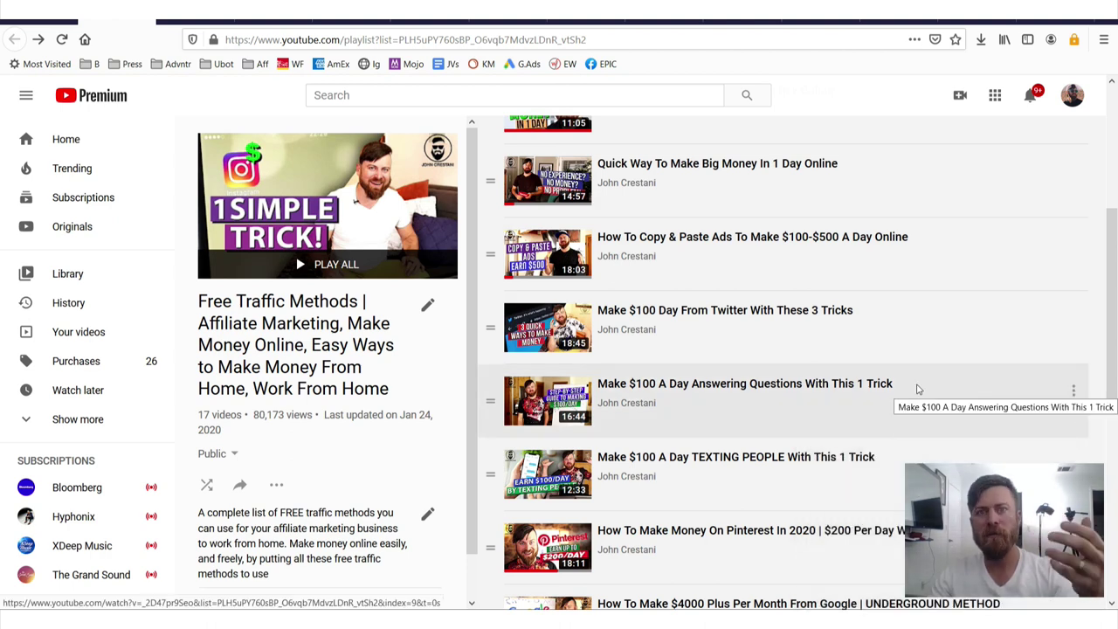
Look through the playlist's further free traffic videos, including the Pinterest, Google and Craigslist methods.
scroll(917, 389, down, 4)
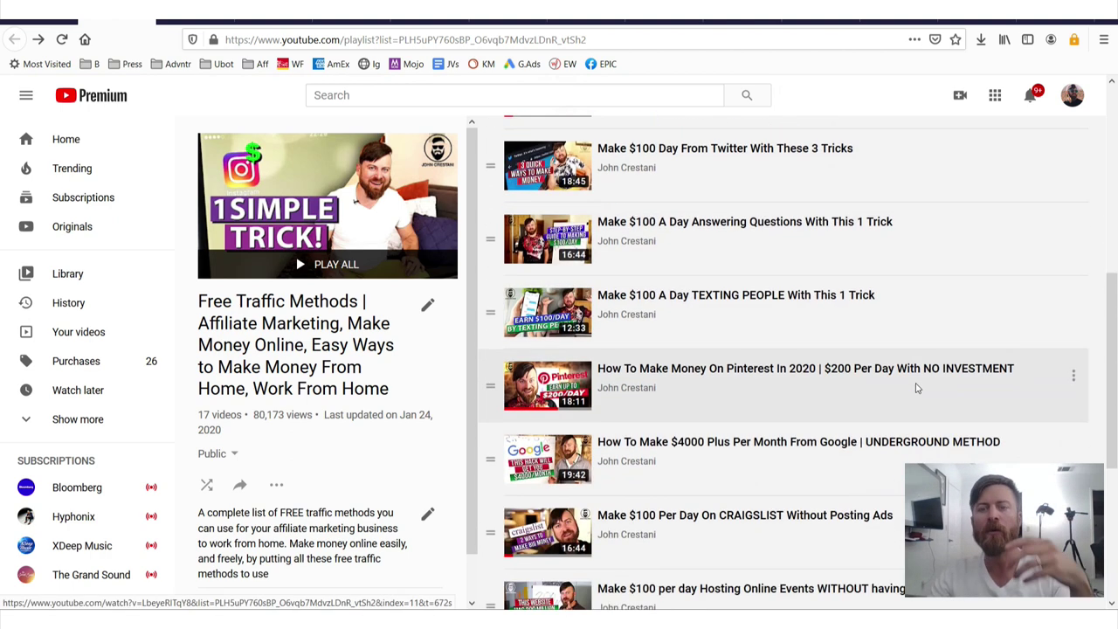